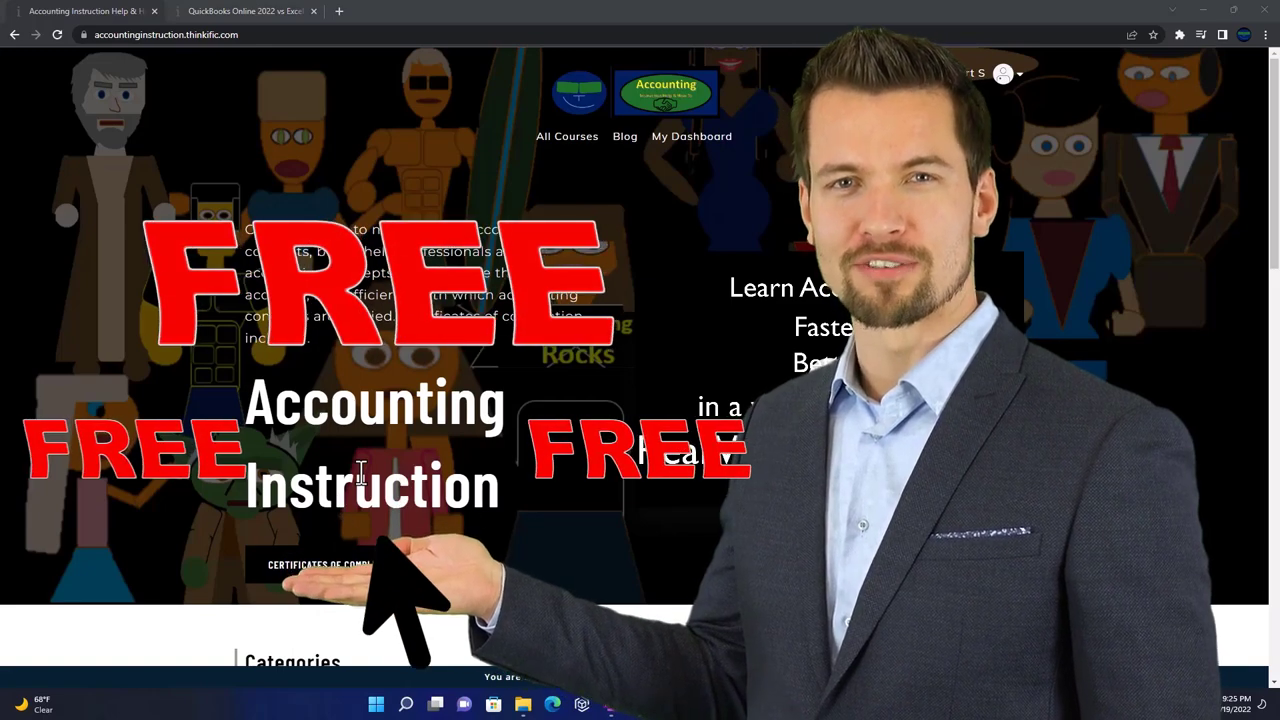
Browse the accounting course categories and switch to the lesson list of the QuickBooks Online 2022 vs Excel course.
{"action": "scroll", "coordinate": [178, 550], "scroll_direction": "down", "scroll_amount": 6}
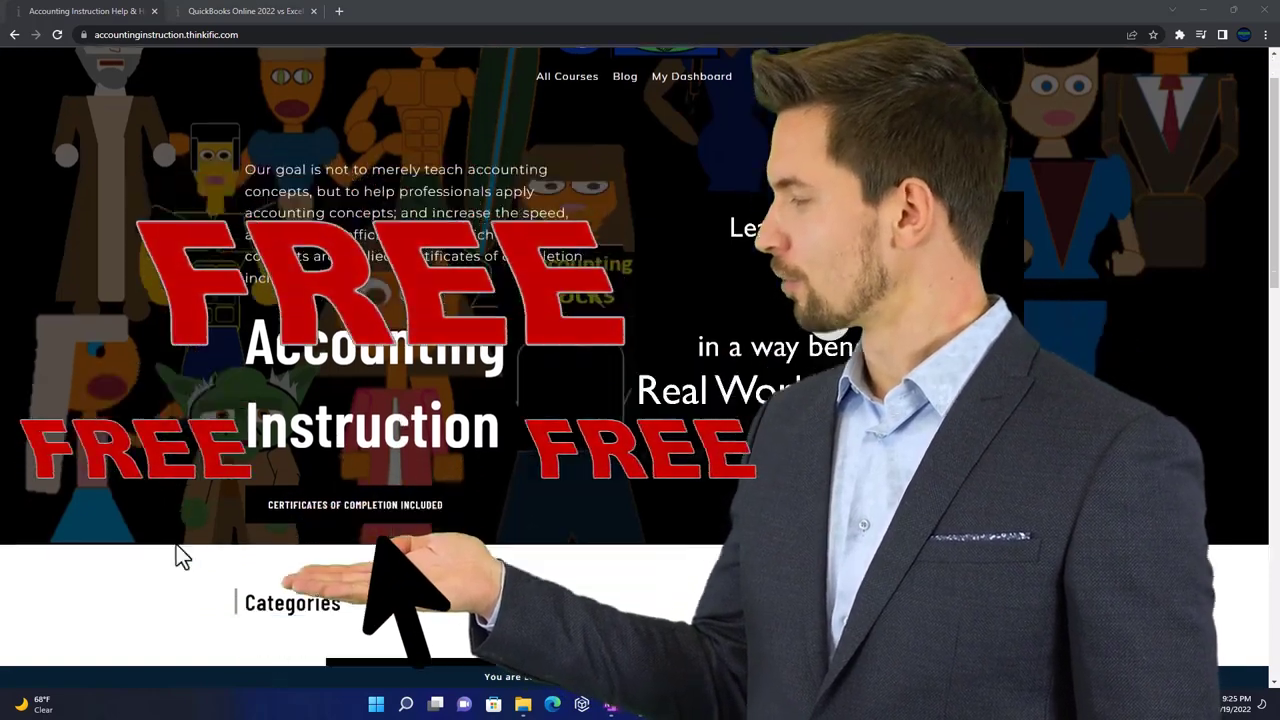
{"action": "scroll", "coordinate": [176, 556], "scroll_direction": "down", "scroll_amount": 2}
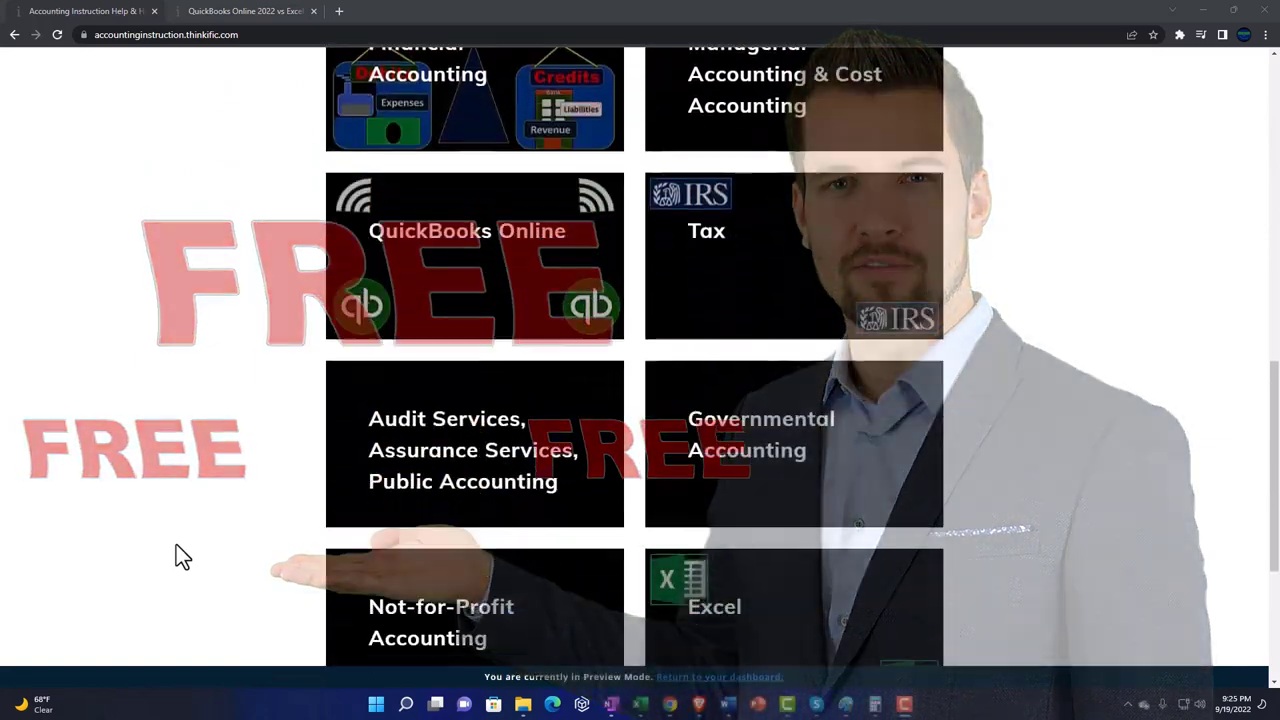
{"action": "scroll", "coordinate": [176, 556], "scroll_direction": "down", "scroll_amount": 3}
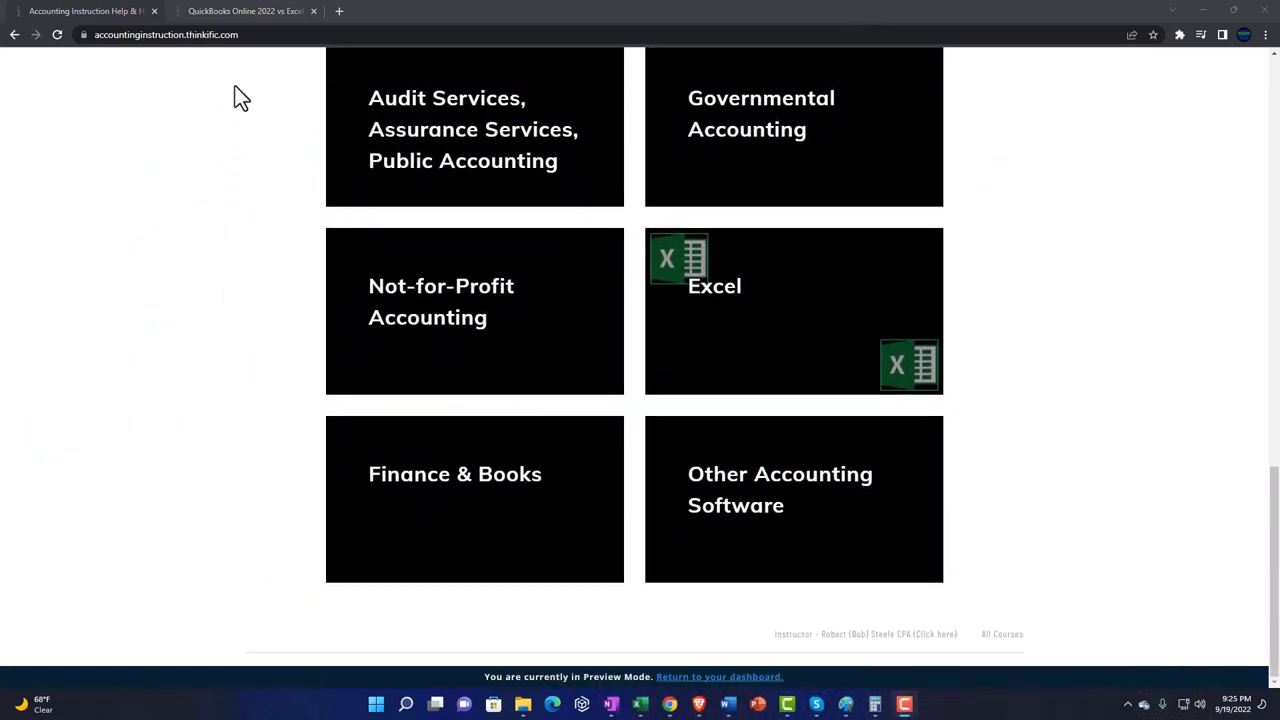
{"action": "left_click", "coordinate": [228, 12]}
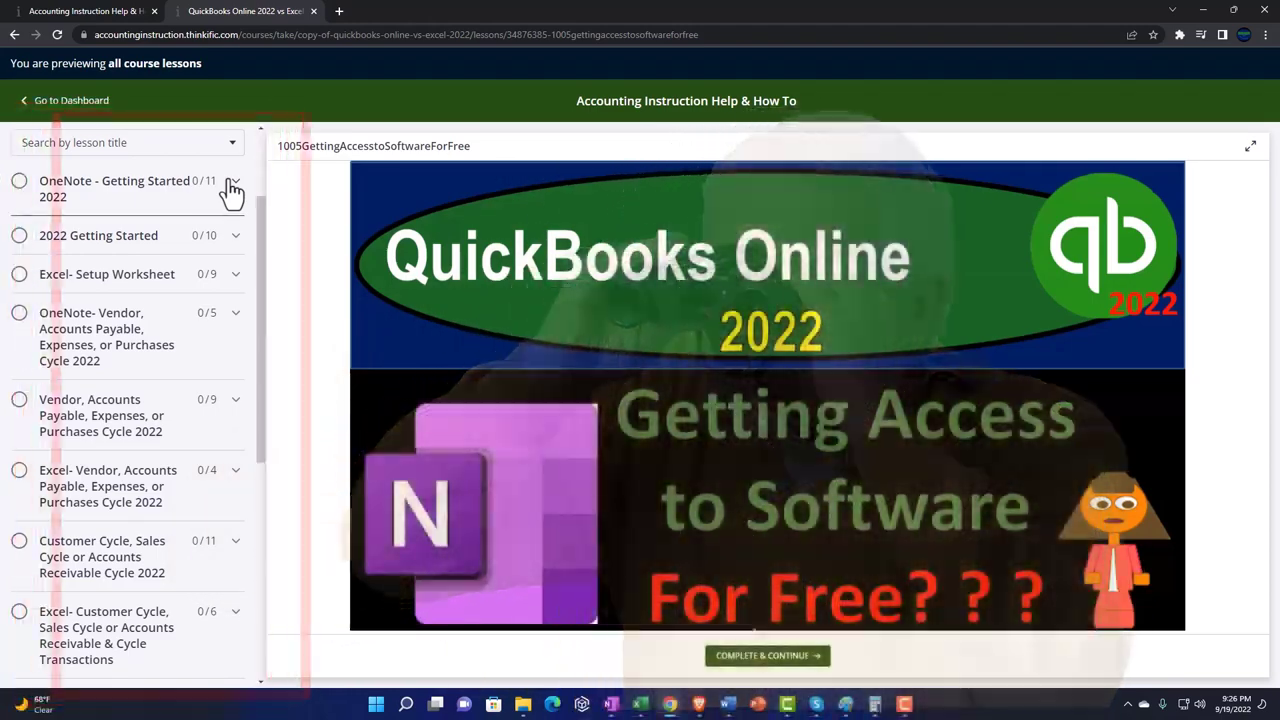
{"action": "left_click", "coordinate": [231, 190]}
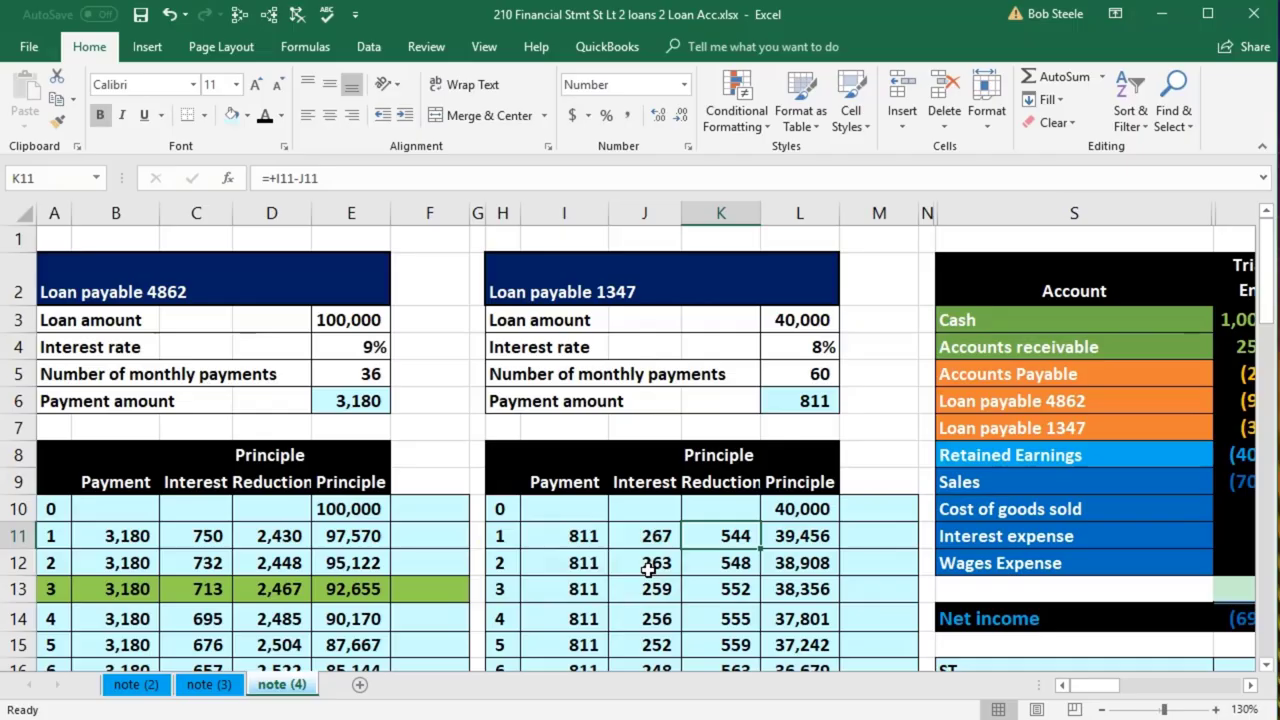
In Excel, review the Loan payable 1347 amortization table and the ending trial balance amounts in V3:V12 beside the balance sheet.
{"action": "left_click", "coordinate": [646, 594]}
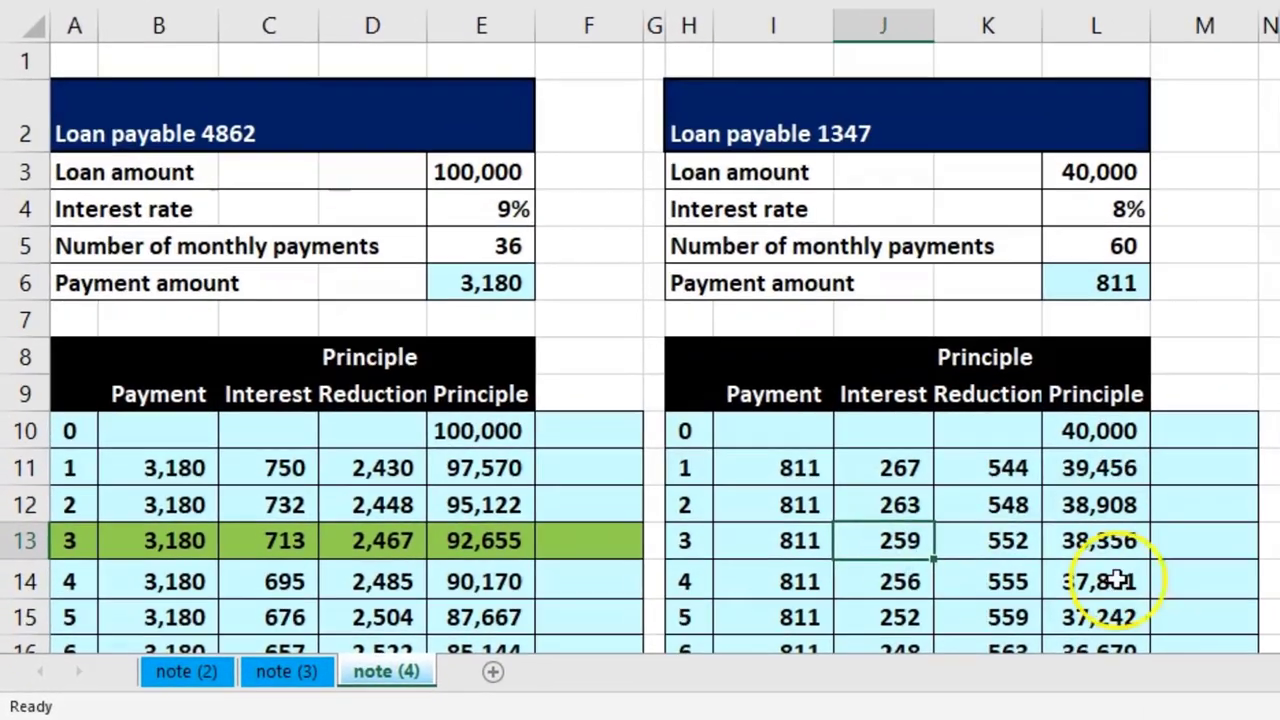
{"action": "scroll", "coordinate": [1255, 672], "scroll_direction": "right", "scroll_amount": 10}
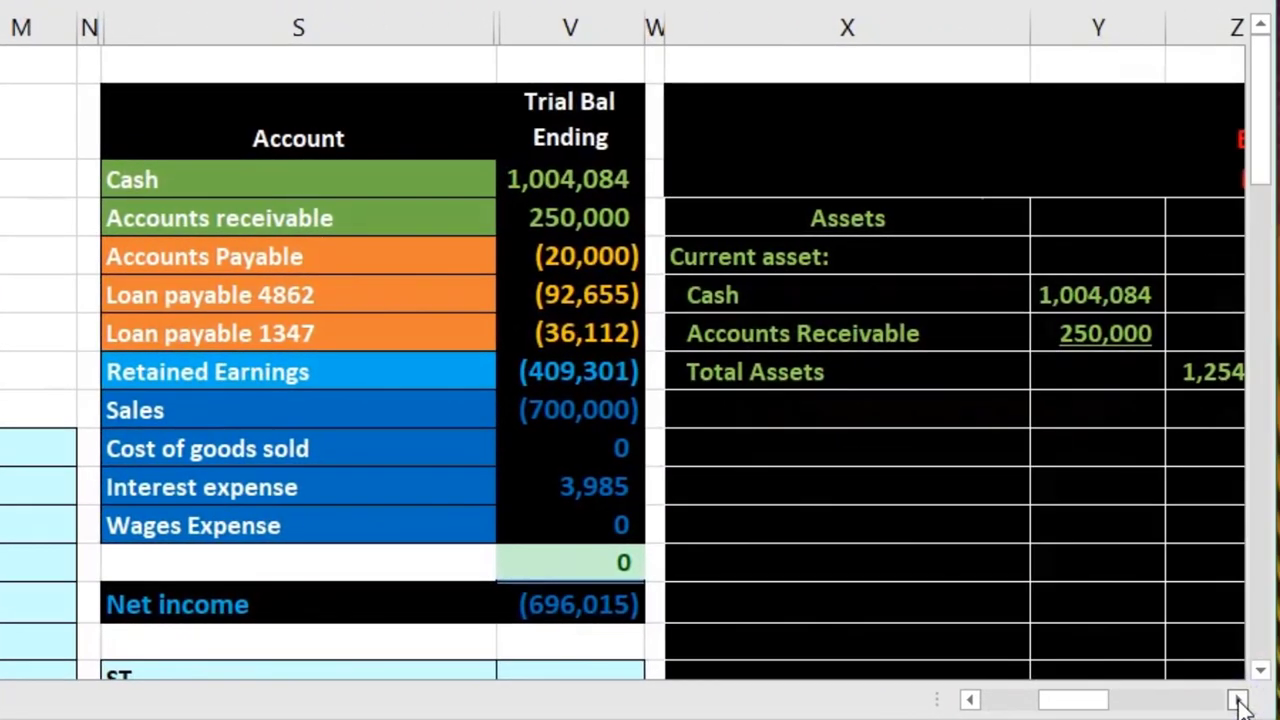
{"action": "left_click_drag", "start_coordinate": [409, 308], "coordinate": [414, 326]}
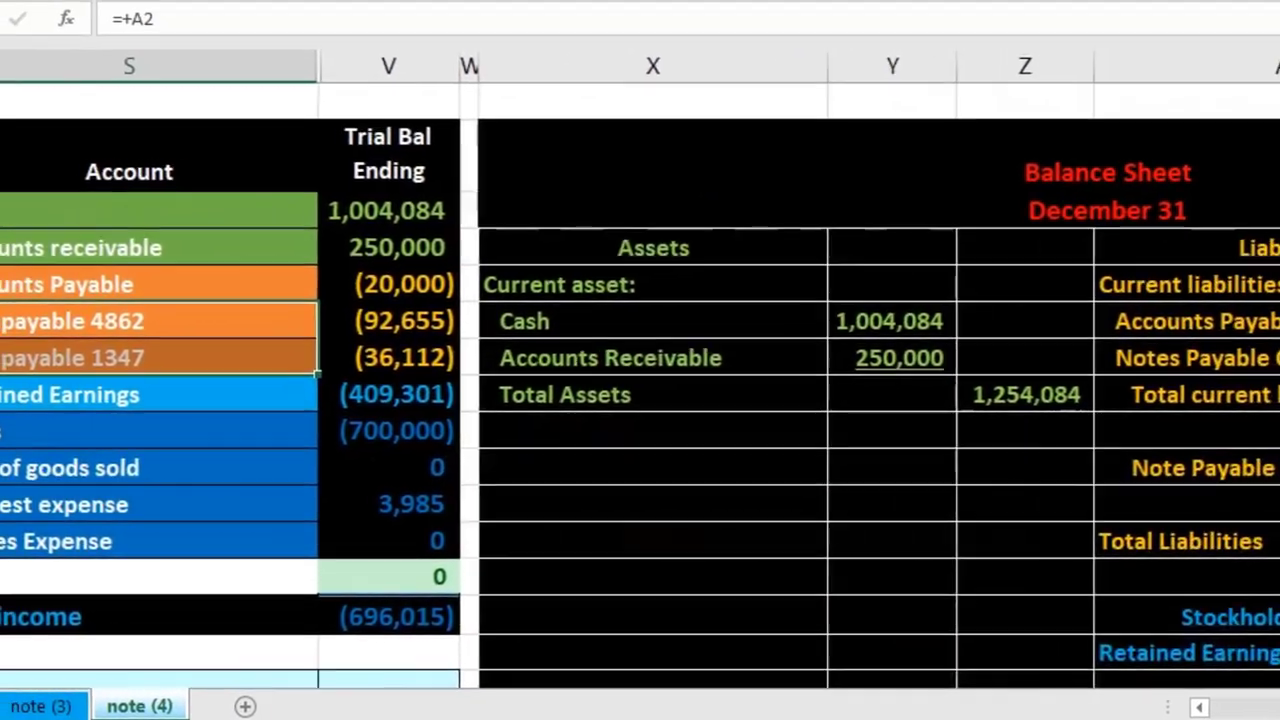
{"action": "scroll", "coordinate": [640, 400], "scroll_direction": "right", "scroll_amount": 5}
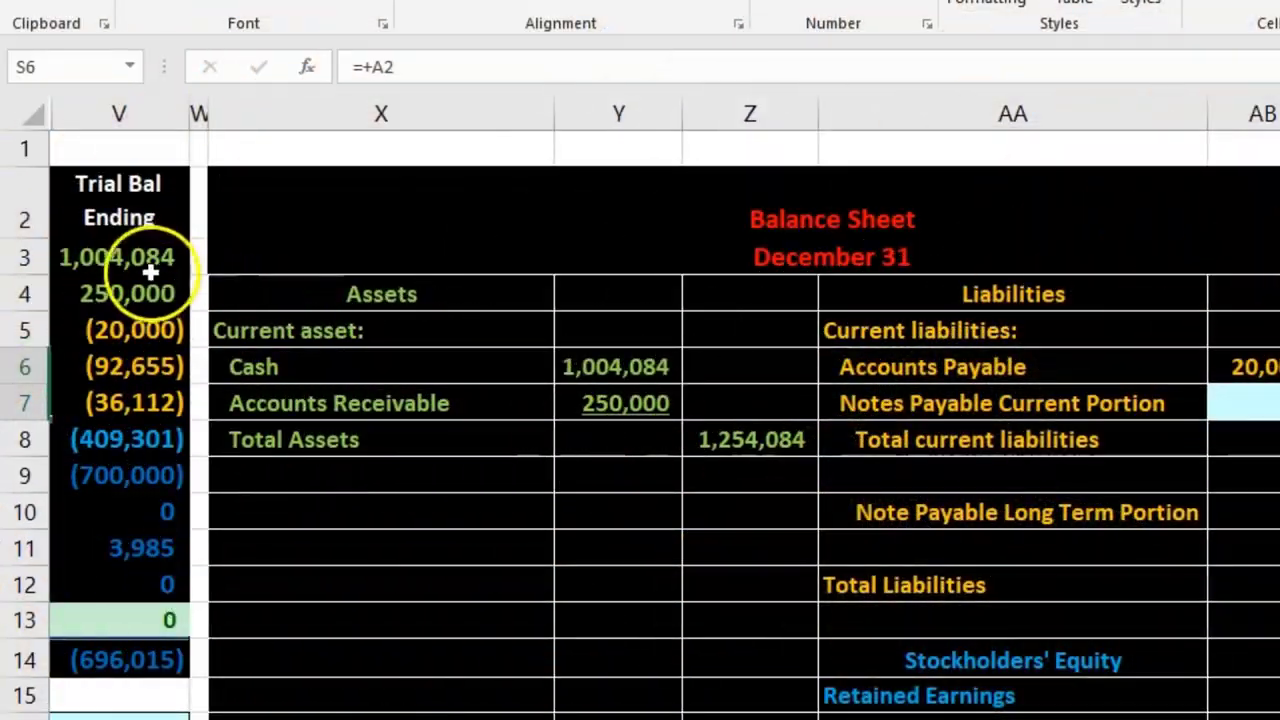
{"action": "left_click_drag", "start_coordinate": [150, 271], "coordinate": [173, 570]}
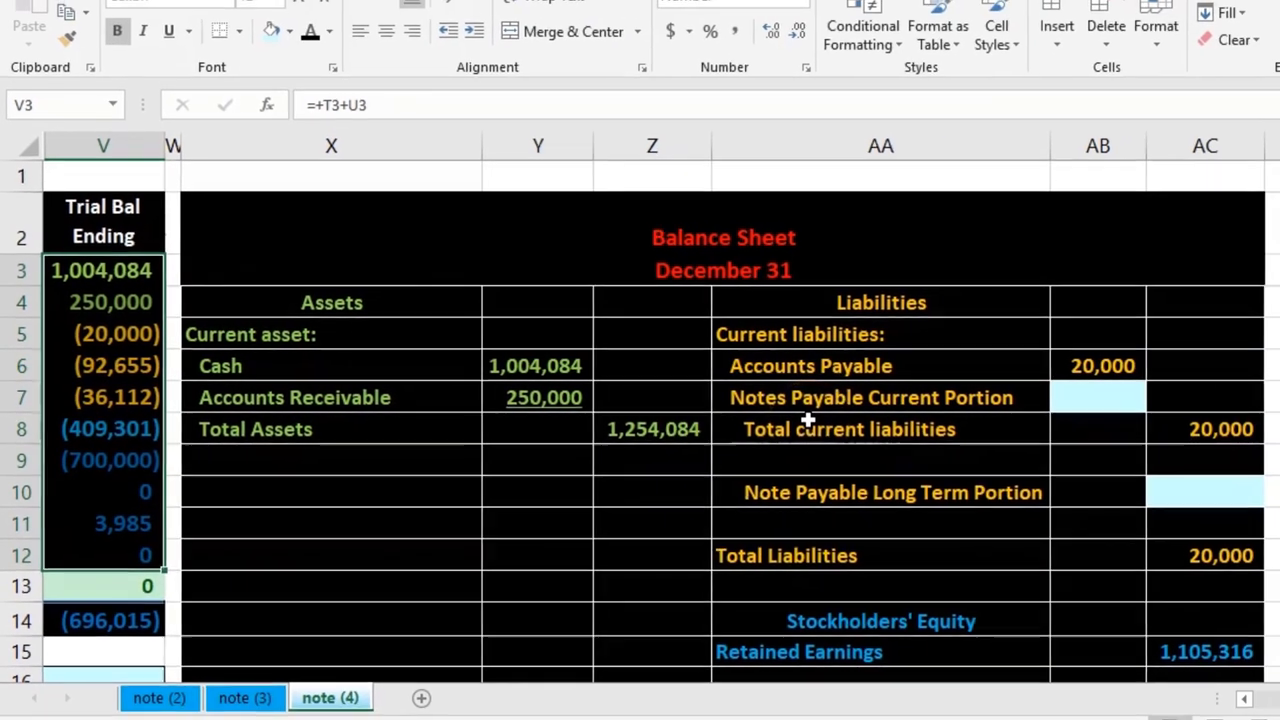
Link the balance sheet's bottom-line total assets in Z17 to the asset subtotal with the formula =Z8.
{"action": "scroll", "coordinate": [808, 421], "scroll_direction": "down", "scroll_amount": 1}
{"action": "left_click", "coordinate": [677, 590]}
{"action": "type", "text": "=Z8"}
{"action": "key", "text": "Return"}
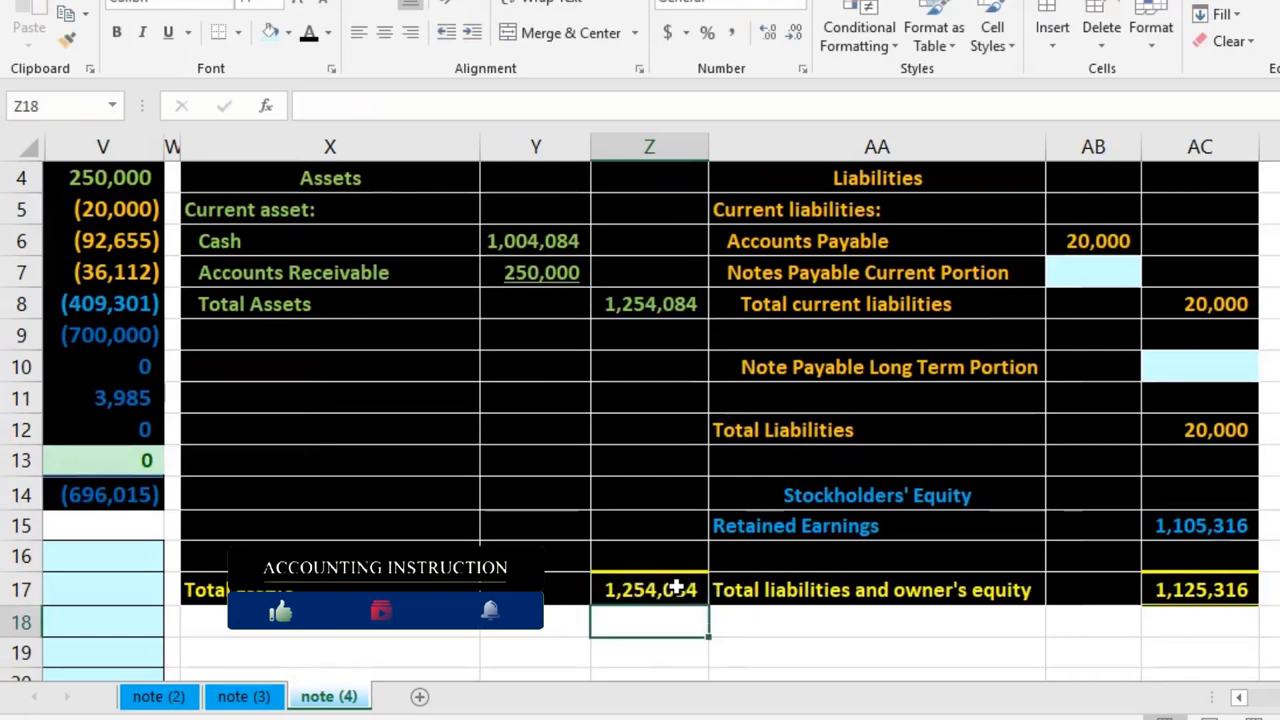
Trace Retained Earnings in AC15 to trial balance cells V8:V12 and inspect the formula for total liabilities and owner's equity in AC17.
{"action": "scroll", "coordinate": [660, 585], "scroll_direction": "up", "scroll_amount": 1}
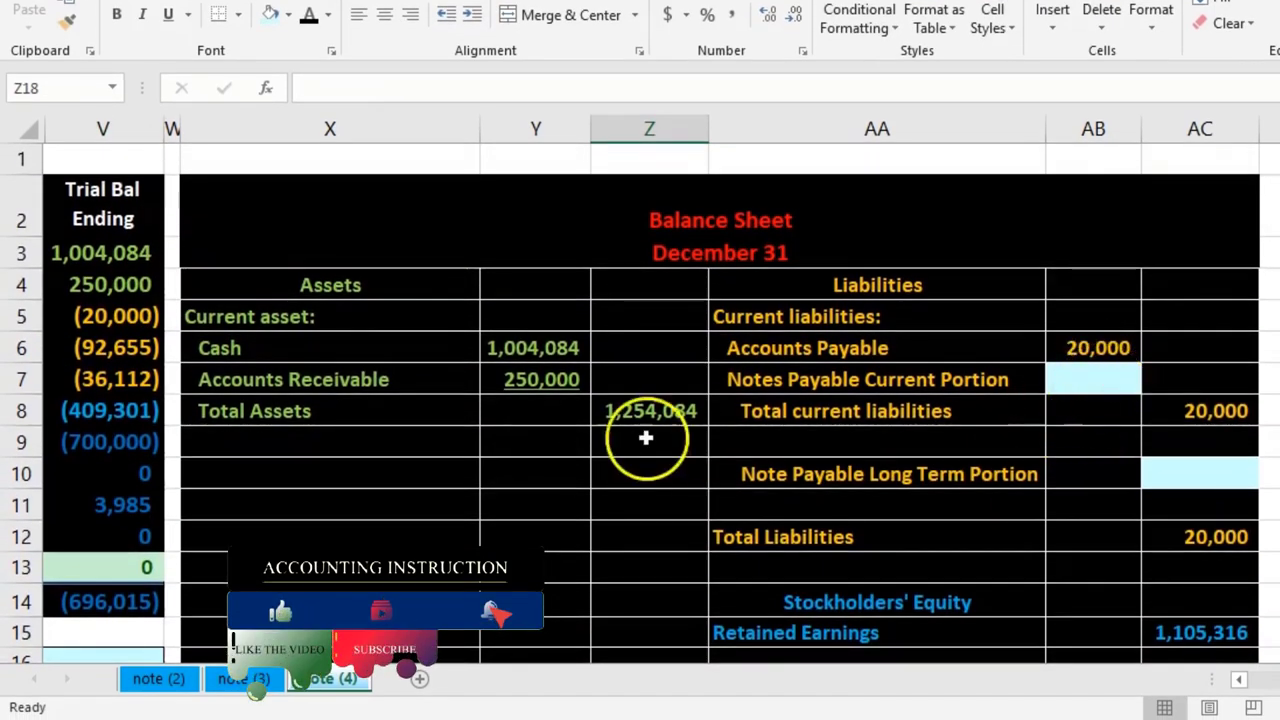
{"action": "left_click_drag", "start_coordinate": [146, 409], "coordinate": [147, 492]}
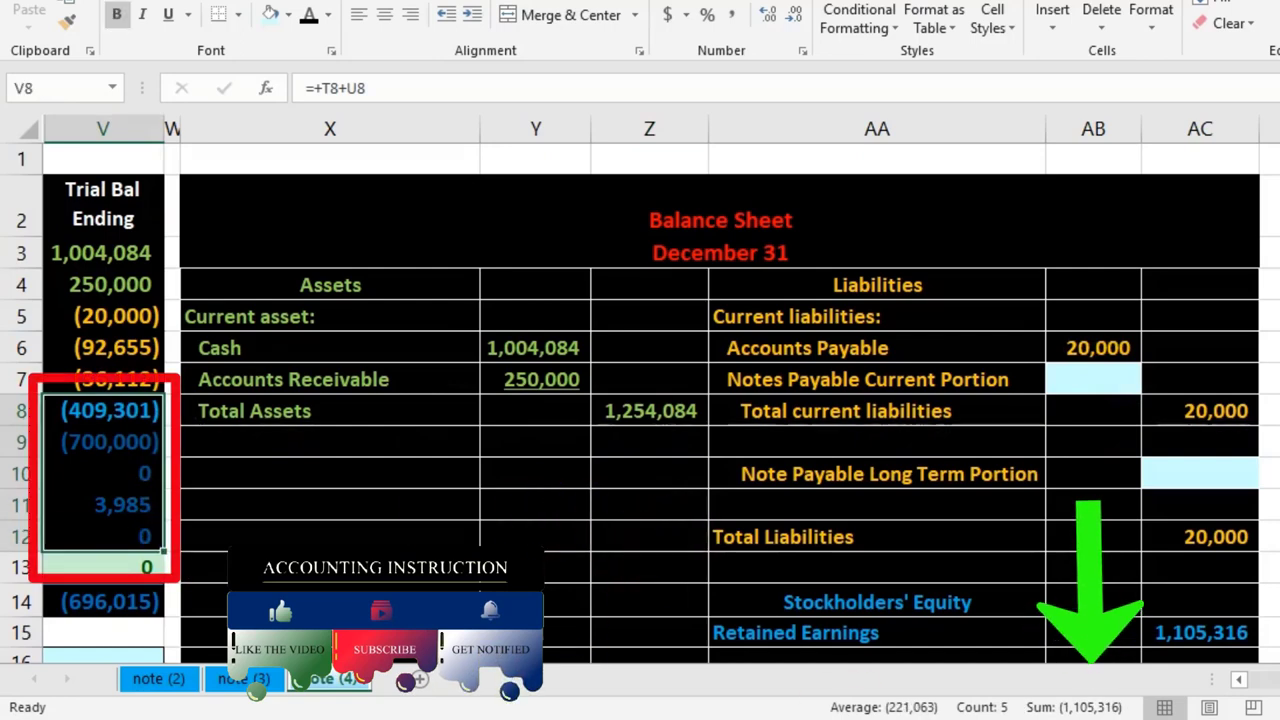
{"action": "left_click", "coordinate": [1248, 630]}
{"action": "scroll", "coordinate": [1245, 630], "scroll_direction": "down", "scroll_amount": 1}
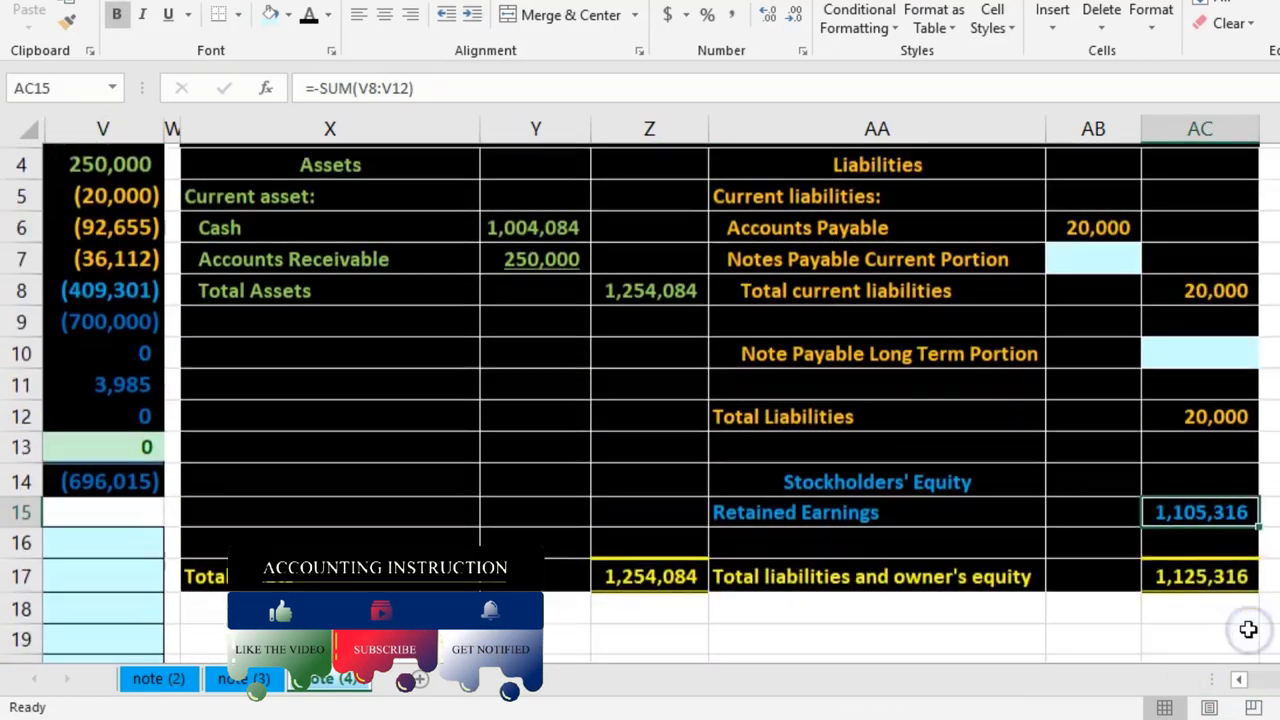
{"action": "double_click", "coordinate": [1222, 571]}
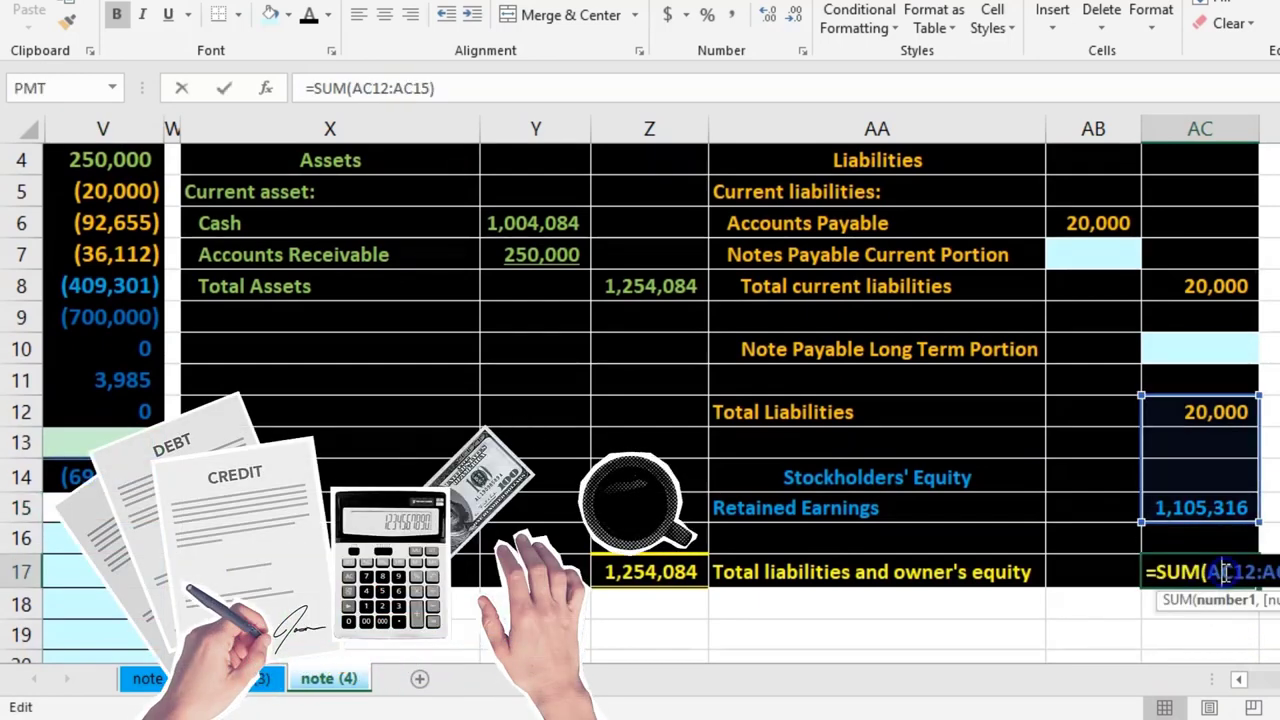
{"action": "key", "text": "Return"}
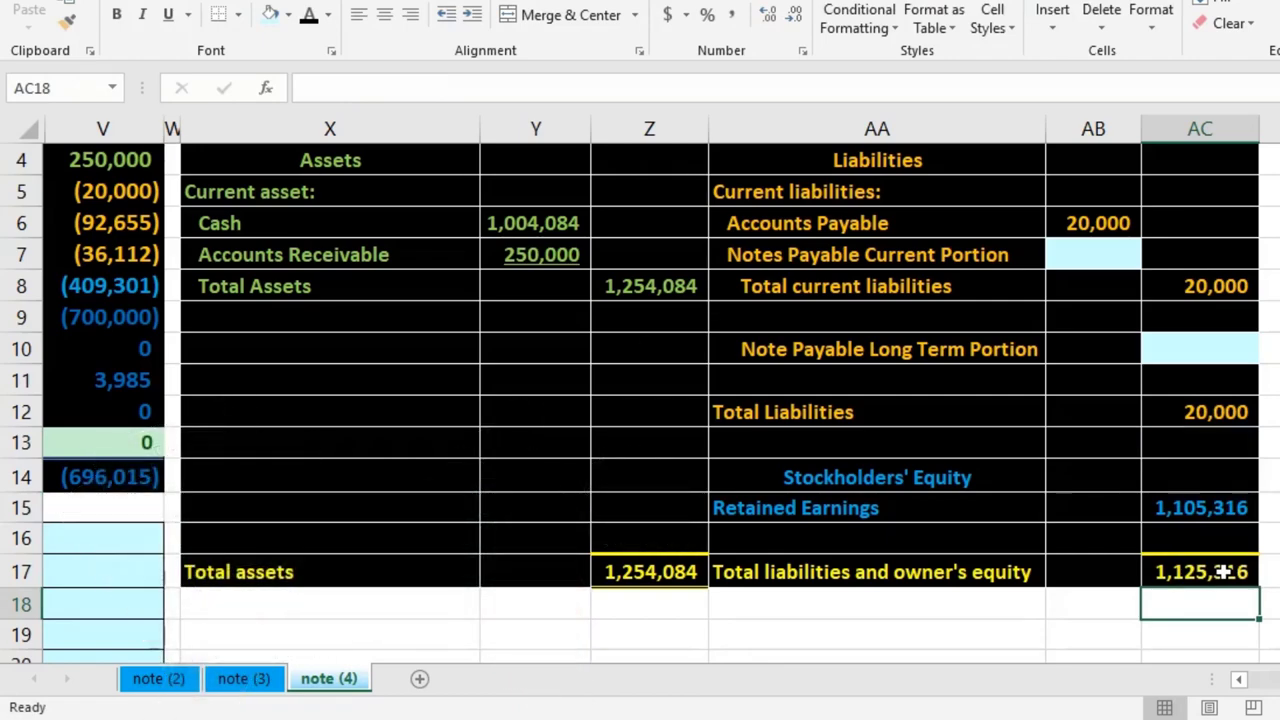
Examine the Loan payable 4862 and Loan payable 1347 accounts in the trial balance, including their ending balances in V6:V7.
{"action": "scroll", "coordinate": [1222, 571], "scroll_direction": "up", "scroll_amount": 1}
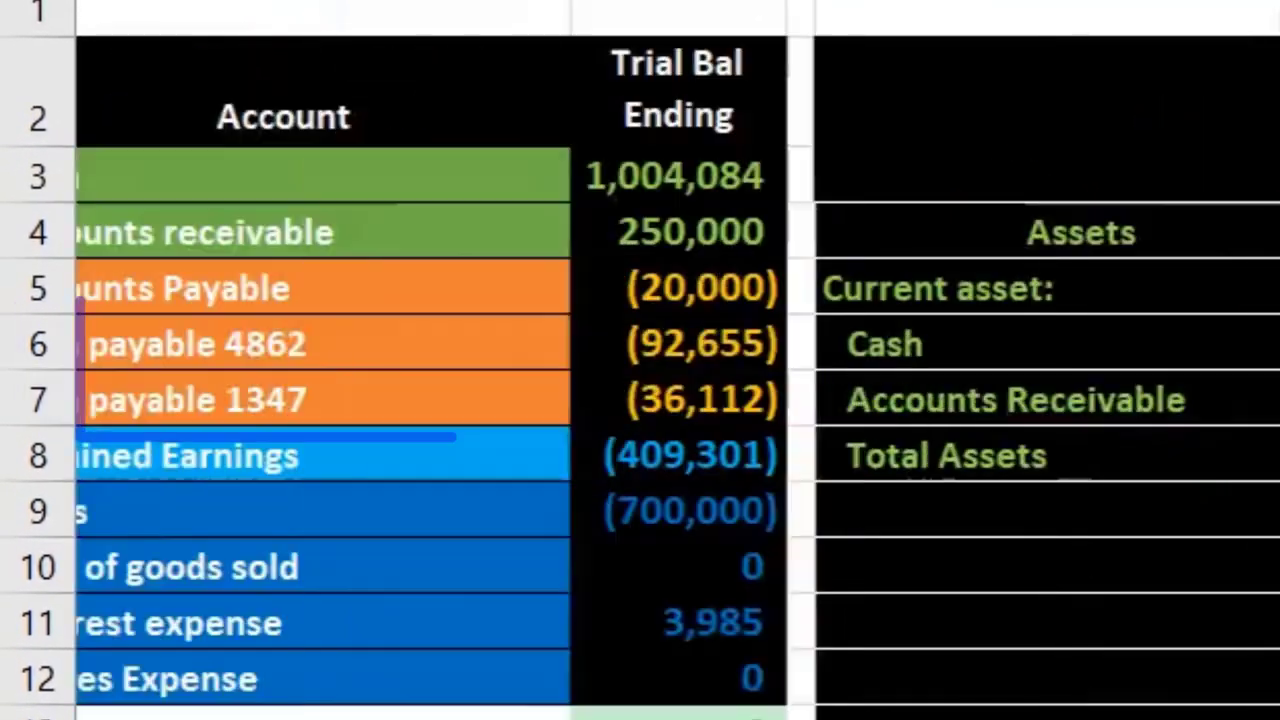
{"action": "scroll", "coordinate": [363, 380], "scroll_direction": "left", "scroll_amount": 2}
{"action": "left_click", "coordinate": [335, 343]}
{"action": "left_click", "coordinate": [371, 400]}
{"action": "left_click", "coordinate": [343, 354]}
{"action": "left_click", "coordinate": [380, 400]}
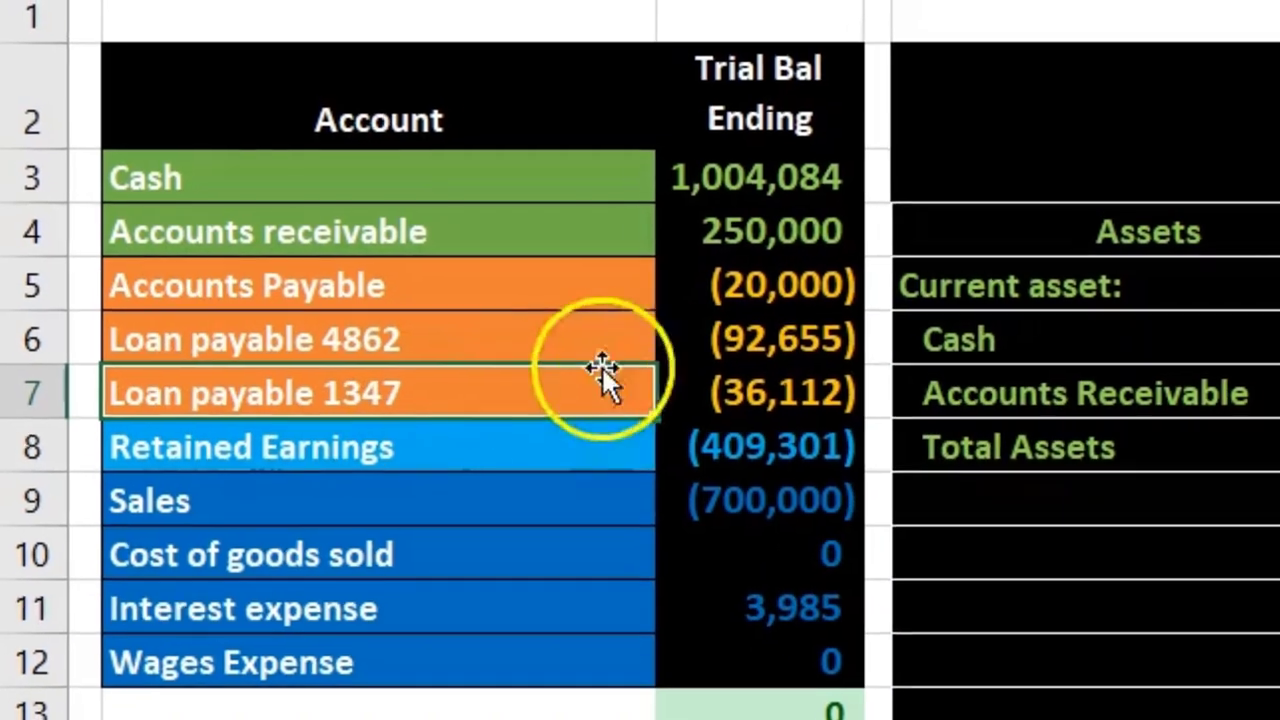
{"action": "left_click_drag", "start_coordinate": [718, 352], "coordinate": [720, 378]}
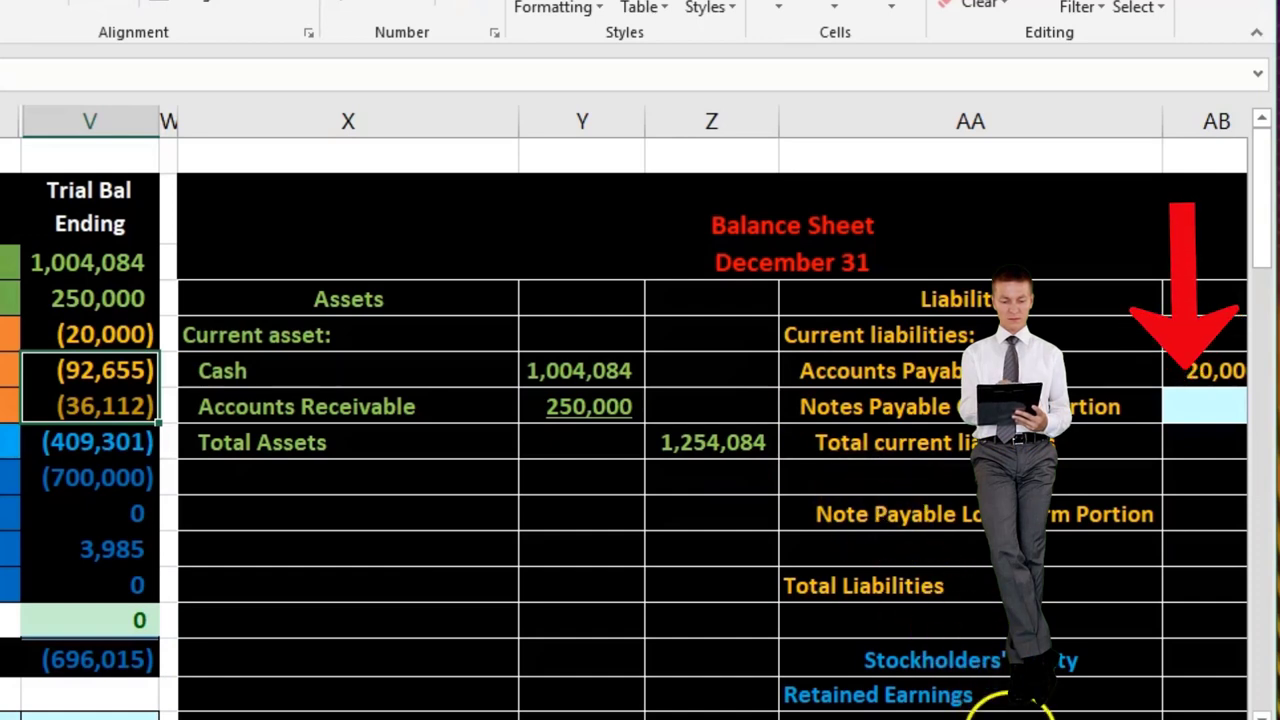
Check the Loan payable 4862 balance in V6 and compare both loan accounts with the neighbouring loan tables.
{"action": "left_click", "coordinate": [1199, 474]}
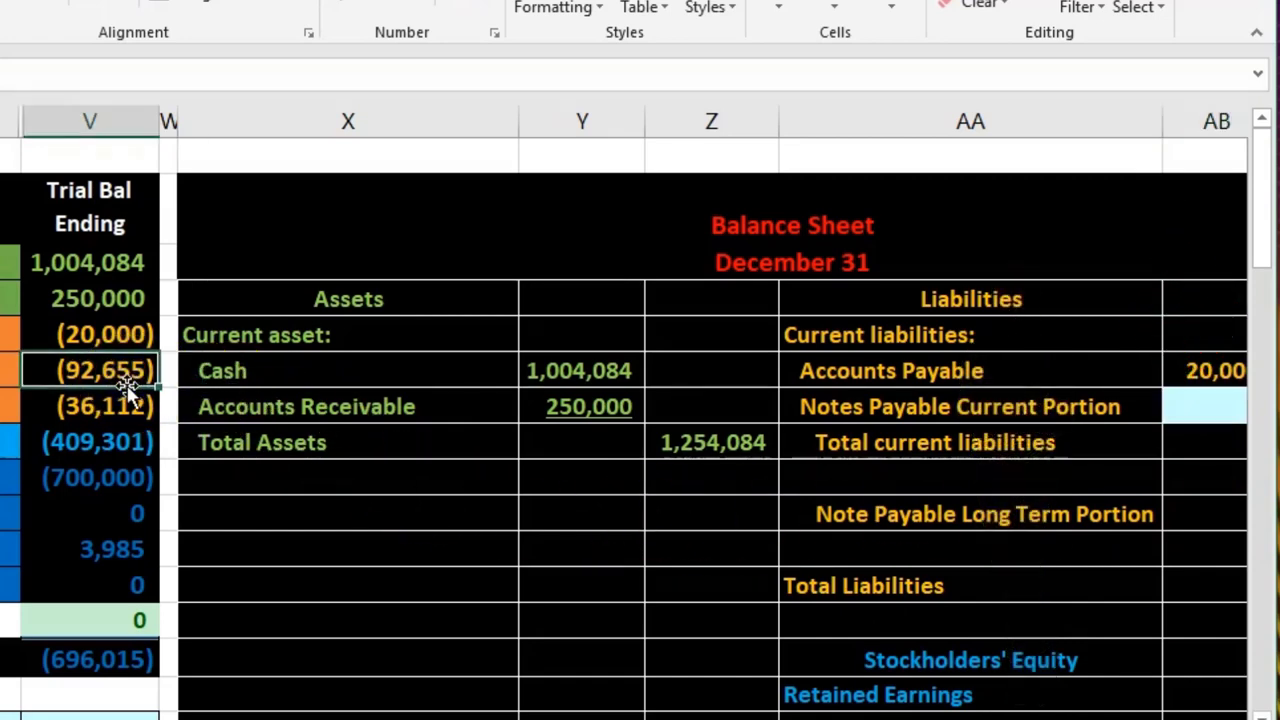
{"action": "scroll", "coordinate": [127, 385], "scroll_direction": "left", "scroll_amount": 10}
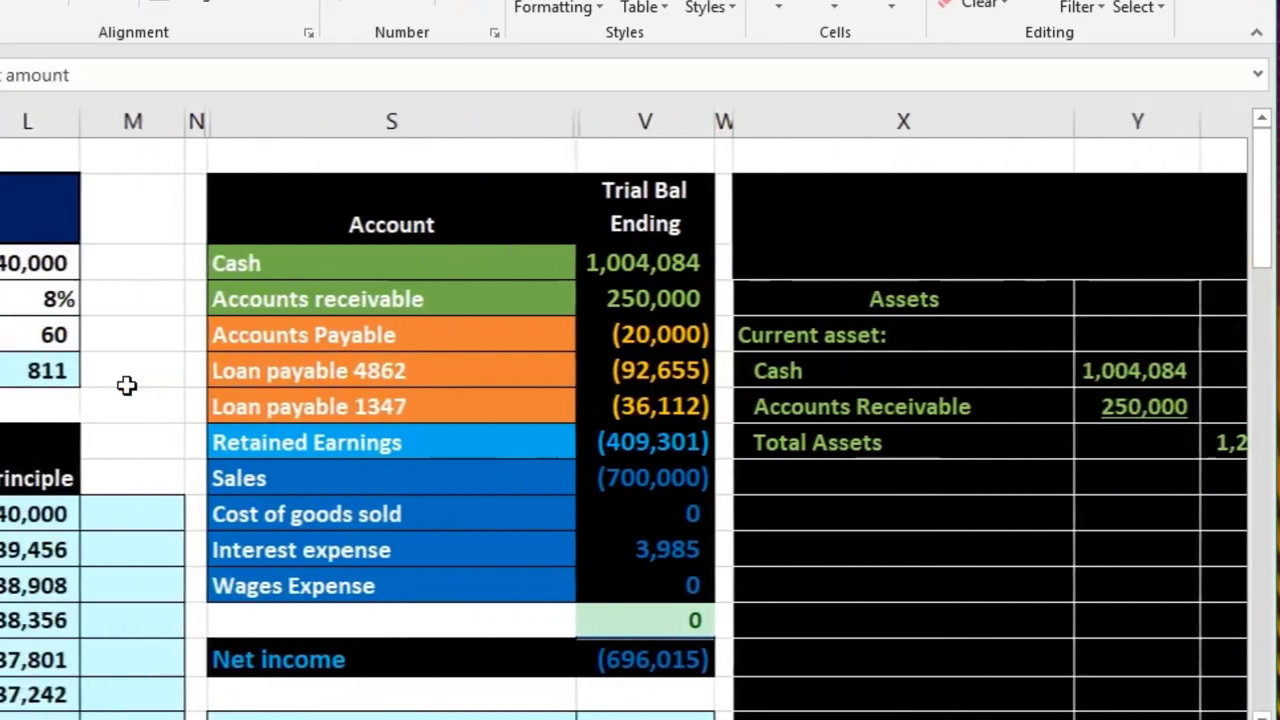
{"action": "scroll", "coordinate": [127, 385], "scroll_direction": "left", "scroll_amount": 3}
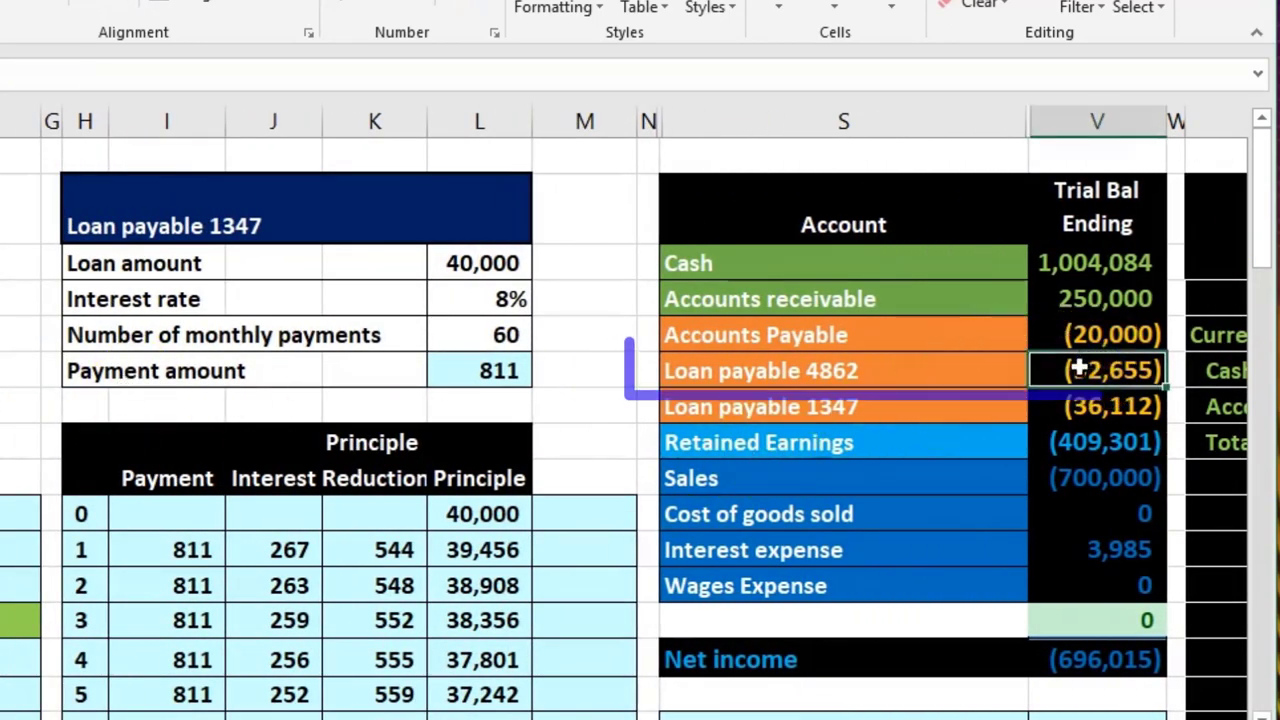
{"action": "left_click", "coordinate": [915, 375]}
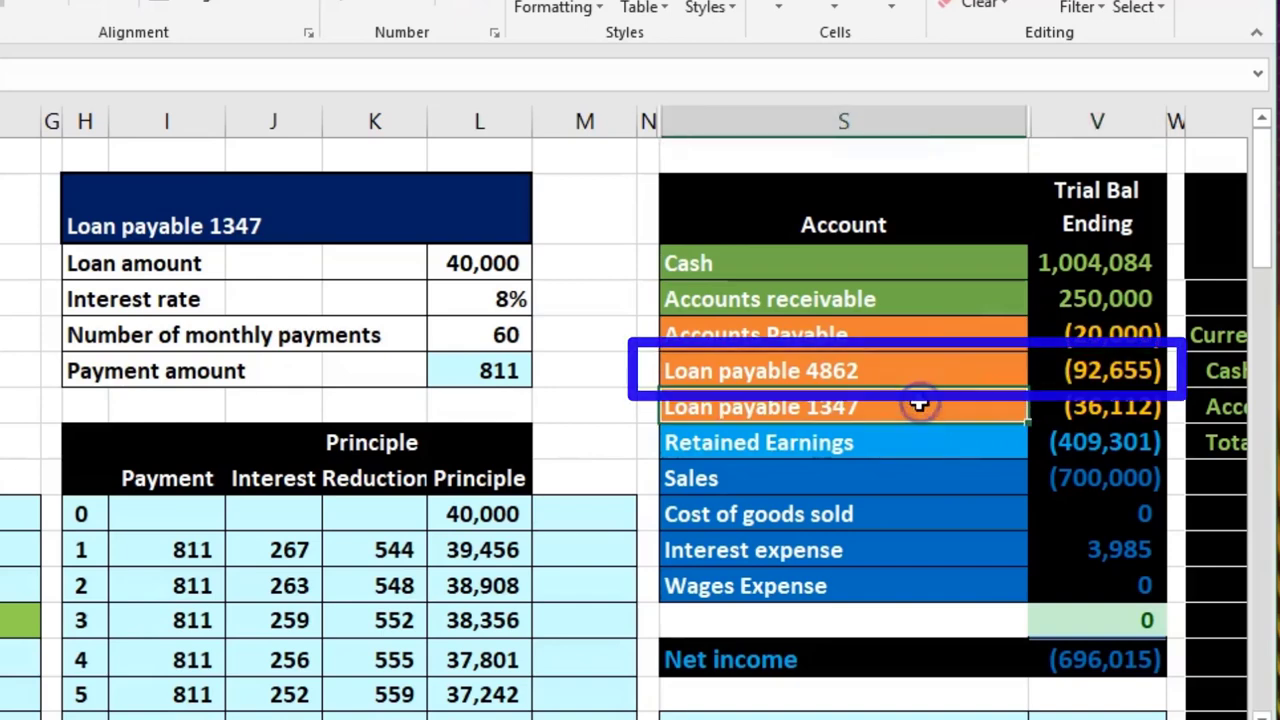
{"action": "left_click", "coordinate": [1075, 360]}
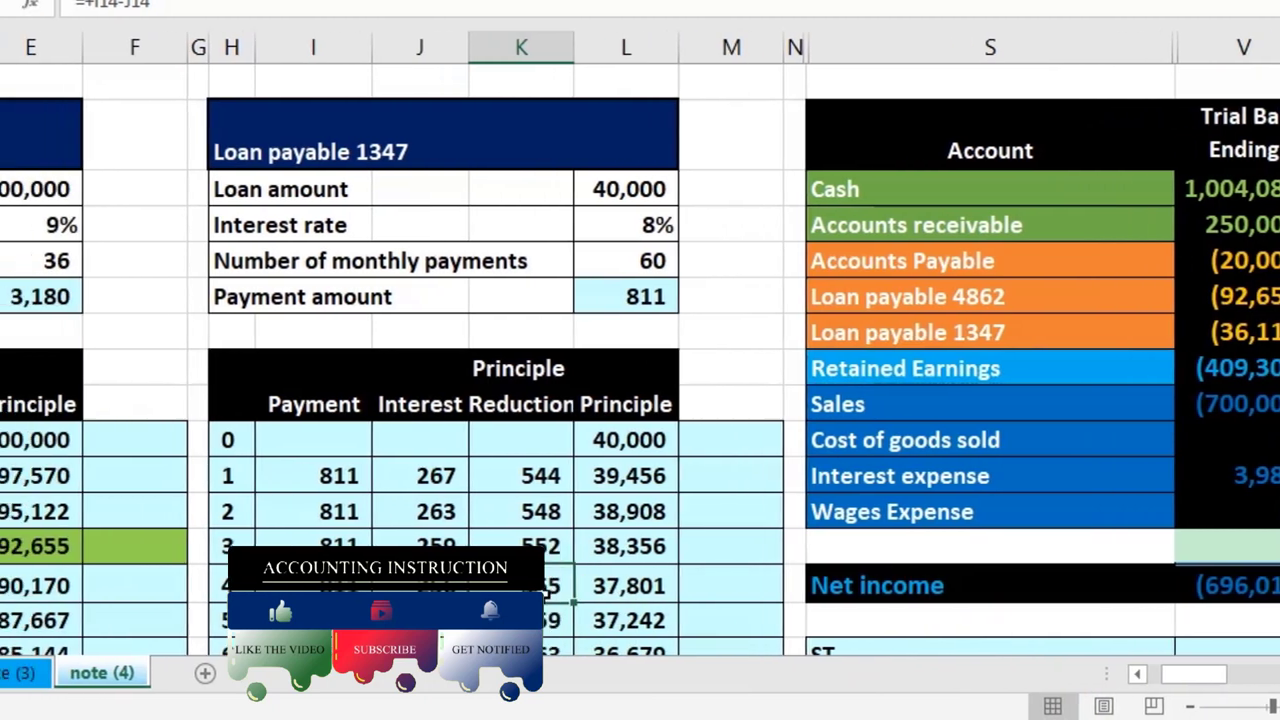
Examine the payment 3 row of the Loan payable 4862 schedule and the payment 7 row of the Loan payable 1347 schedule.
{"action": "key", "text": "Left"}
{"action": "key", "text": "Left"}
{"action": "key", "text": "Left"}
{"action": "key", "text": "Left"}
{"action": "key", "text": "Left"}
{"action": "key", "text": "Left"}
{"action": "key", "text": "Left"}
{"action": "key", "text": "Left"}
{"action": "key", "text": "Left"}
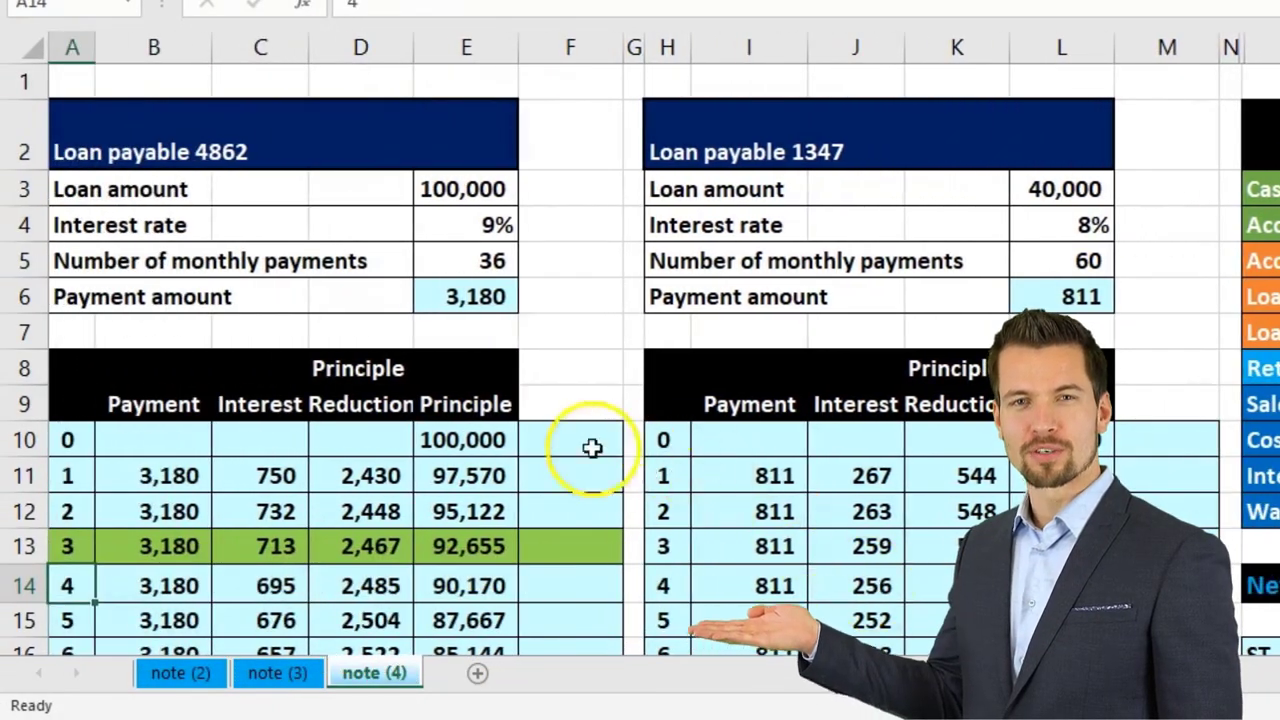
{"action": "scroll", "coordinate": [464, 497], "scroll_direction": "down", "scroll_amount": 1}
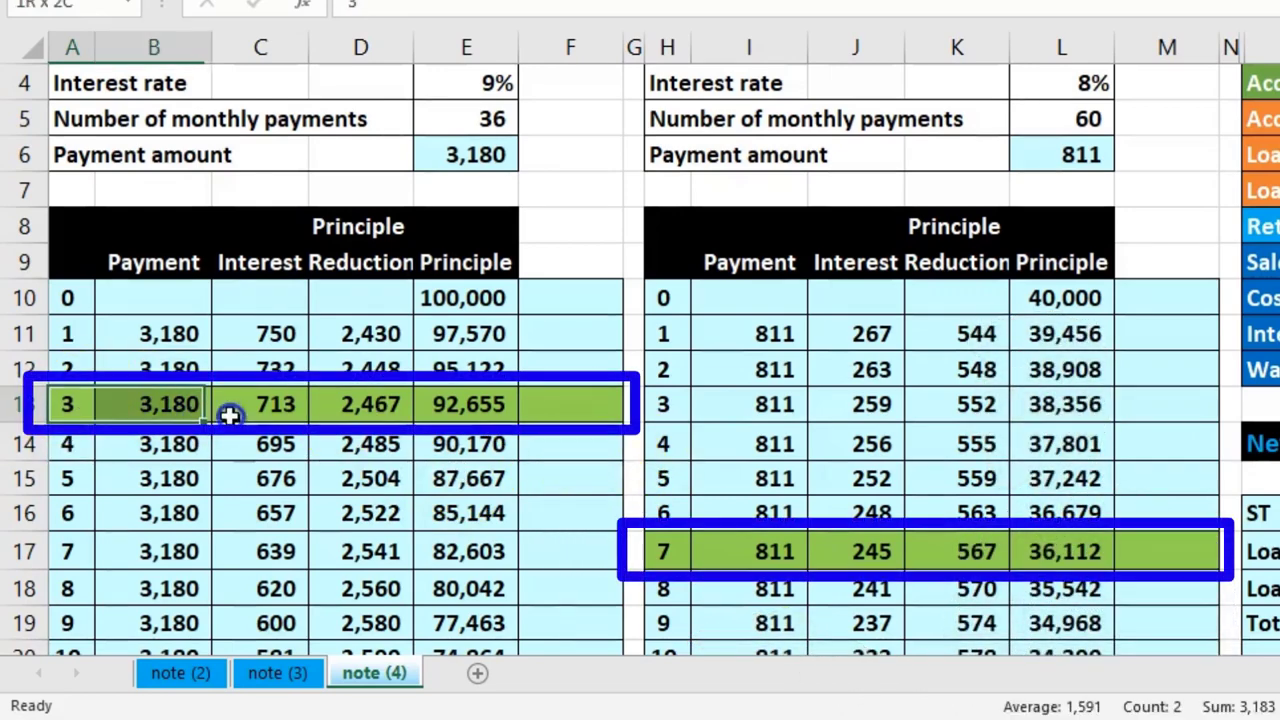
{"action": "left_click_drag", "start_coordinate": [229, 416], "coordinate": [449, 406]}
{"action": "left_click_drag", "start_coordinate": [670, 552], "coordinate": [1137, 549]}
{"action": "left_click", "coordinate": [481, 404]}
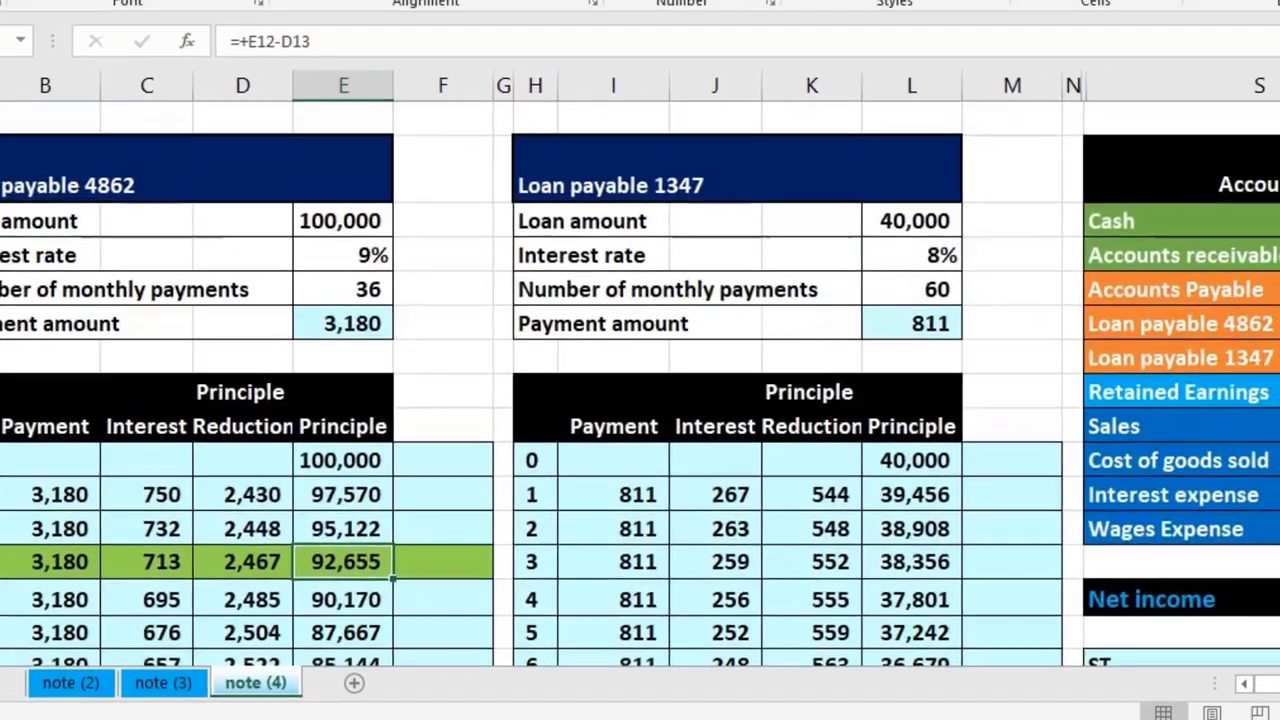
Compare both loans' trial balance amounts in V6 and V7 with the remaining principal in their green-highlighted schedule rows.
{"action": "left_click", "coordinate": [1237, 334]}
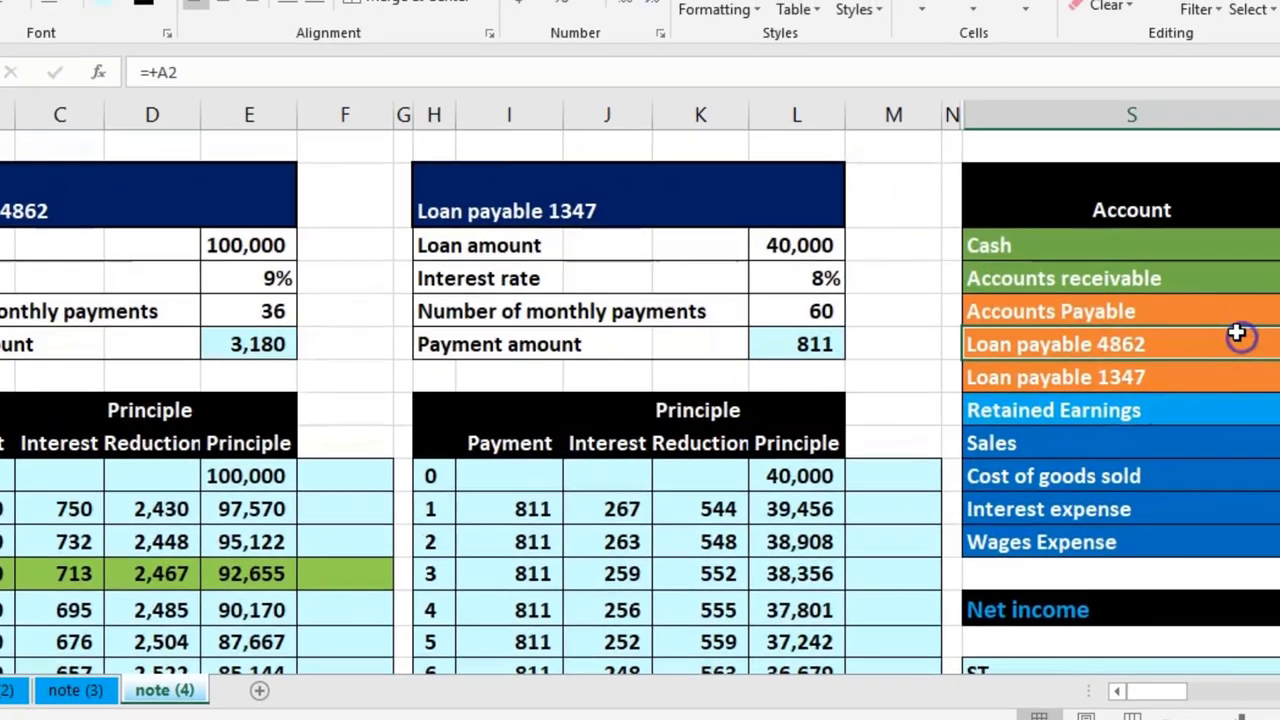
{"action": "key", "text": "Right"}
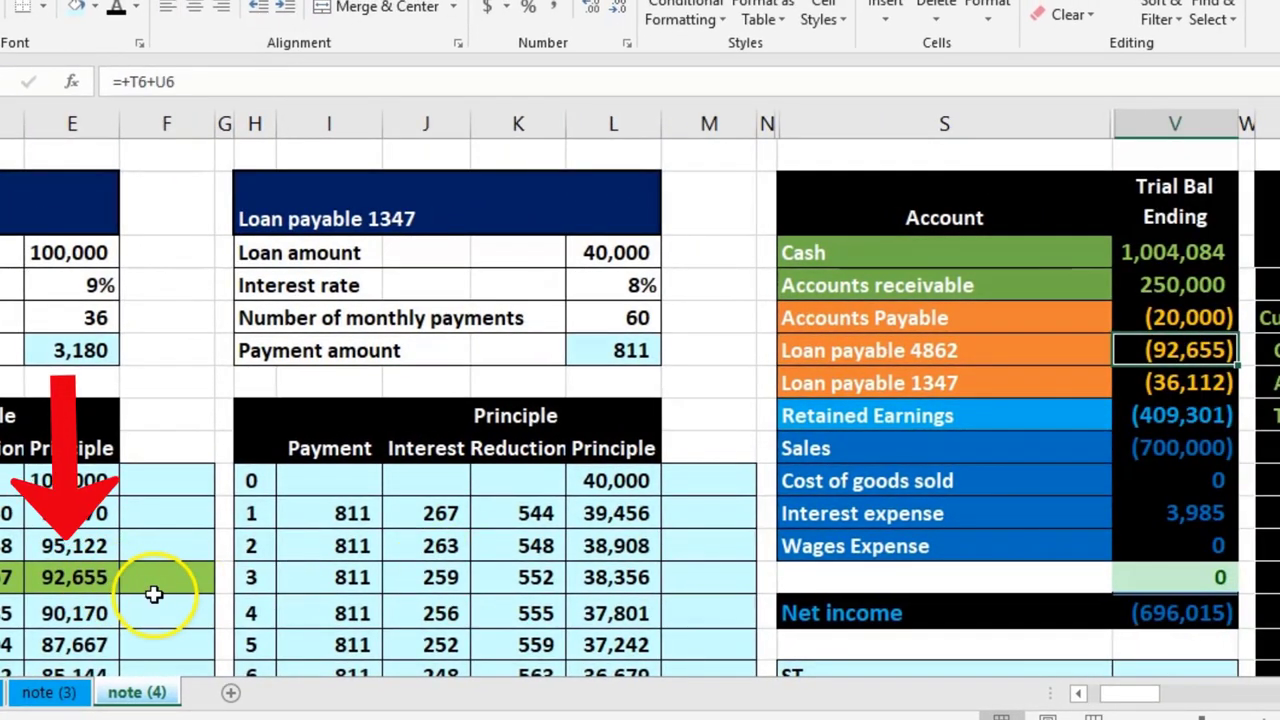
{"action": "scroll", "coordinate": [318, 569], "scroll_direction": "down", "scroll_amount": 2}
{"action": "left_click", "coordinate": [617, 582]}
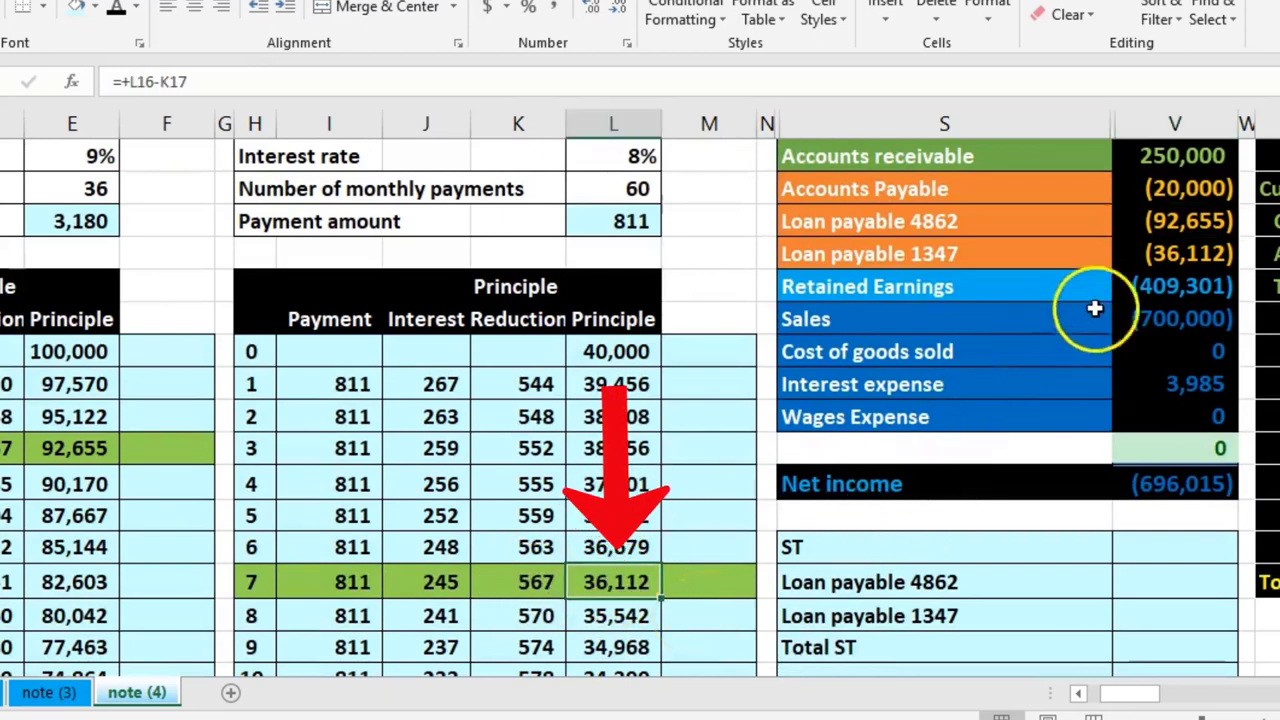
{"action": "left_click", "coordinate": [1177, 255]}
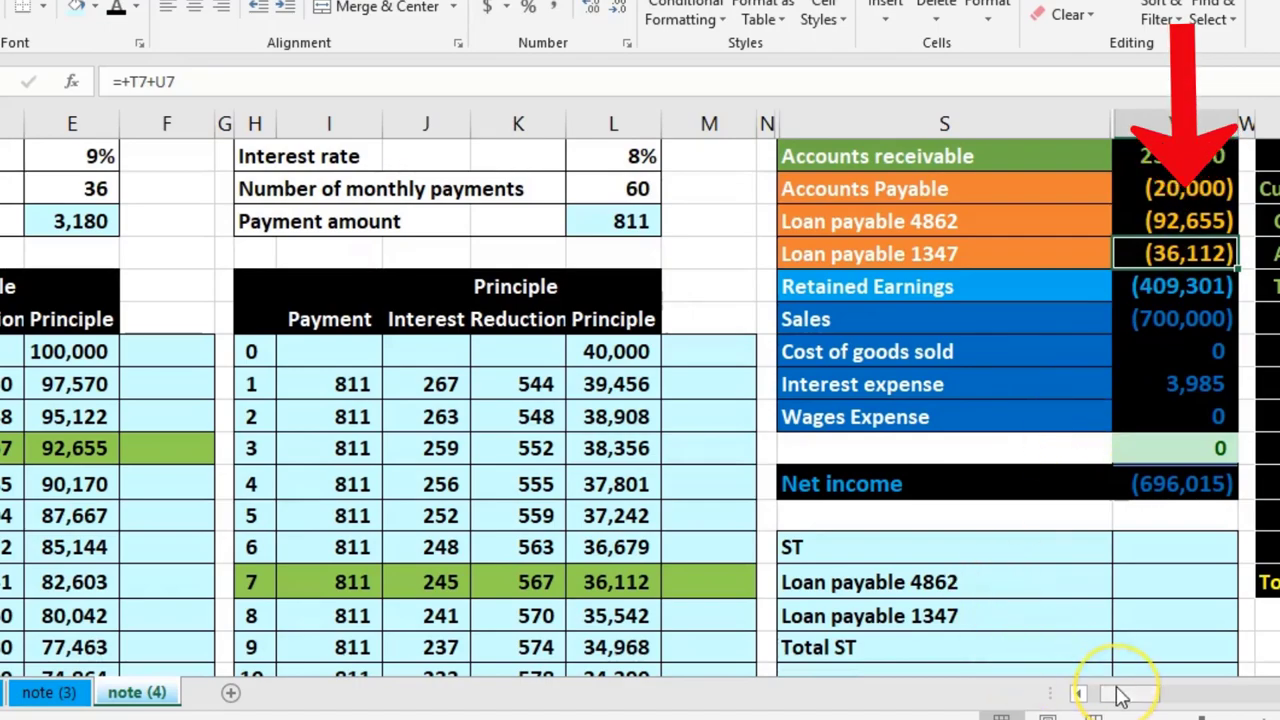
Select the principal reductions for payments 4 to 15 of Loan payable 4862 in D14:D25 to read their sum.
{"action": "left_click_drag", "start_coordinate": [1121, 697], "coordinate": [1100, 689]}
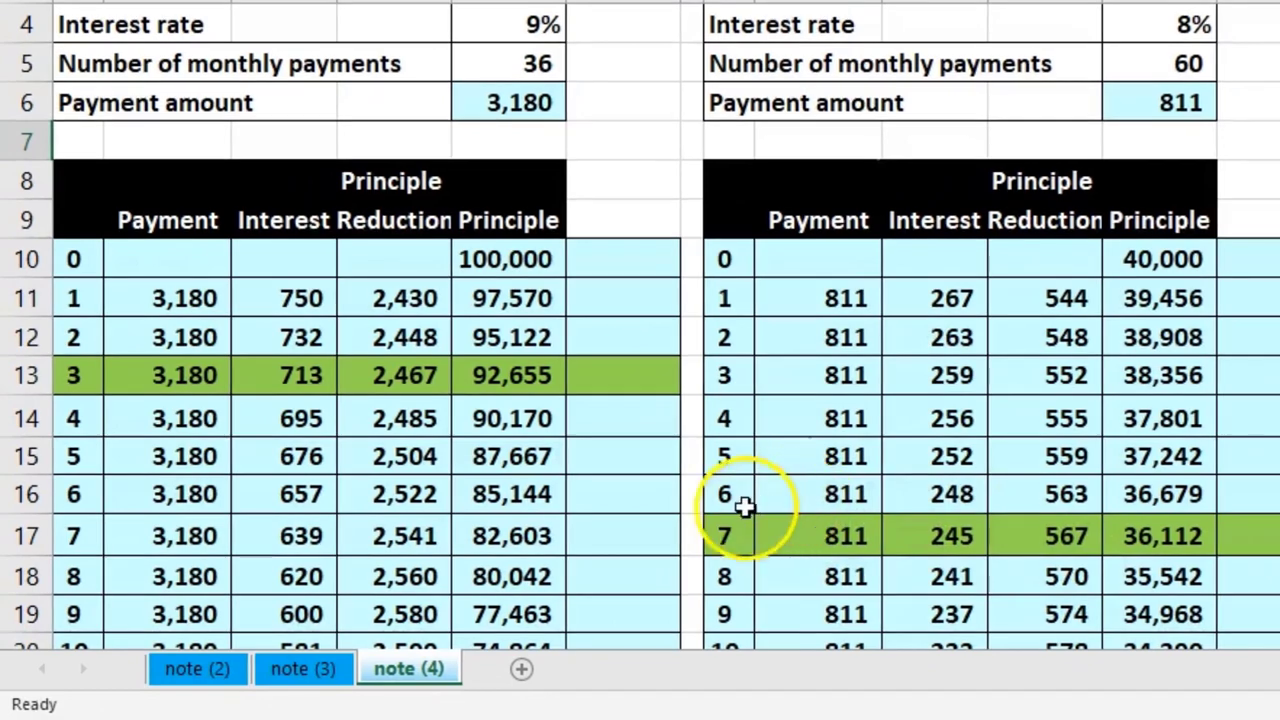
{"action": "scroll", "coordinate": [743, 503], "scroll_direction": "down", "scroll_amount": 1}
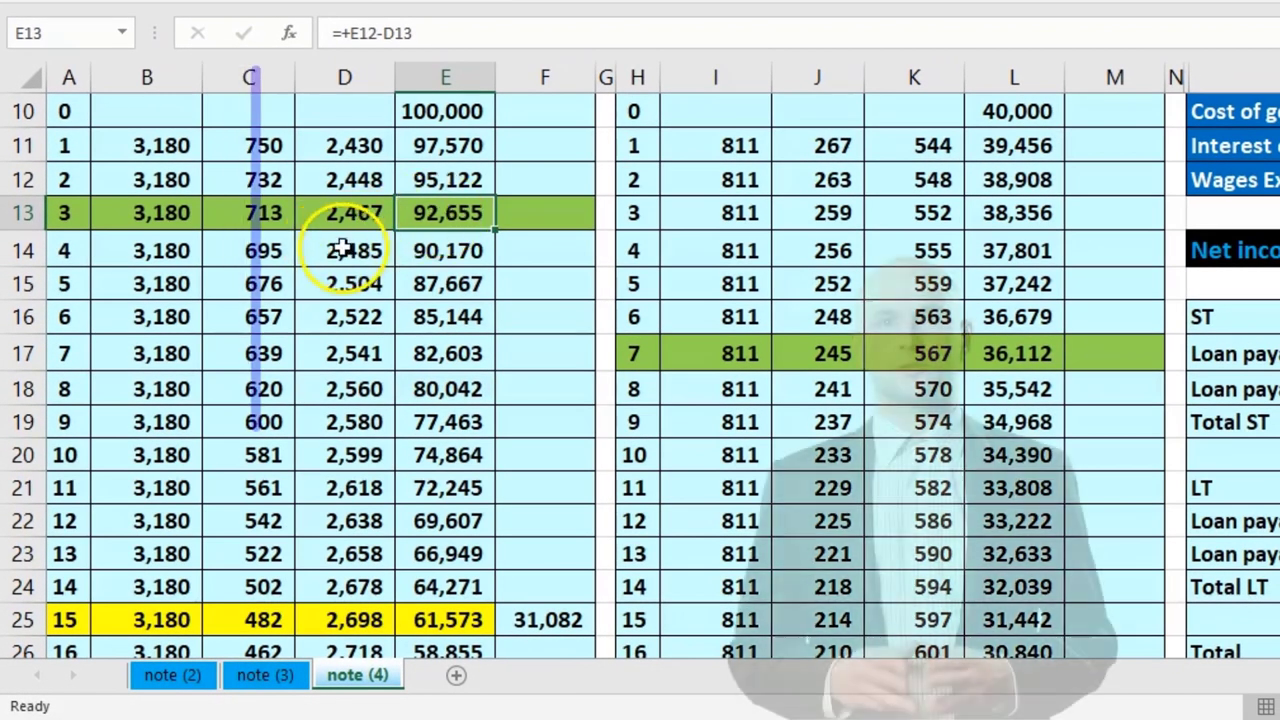
{"action": "left_click", "coordinate": [343, 249]}
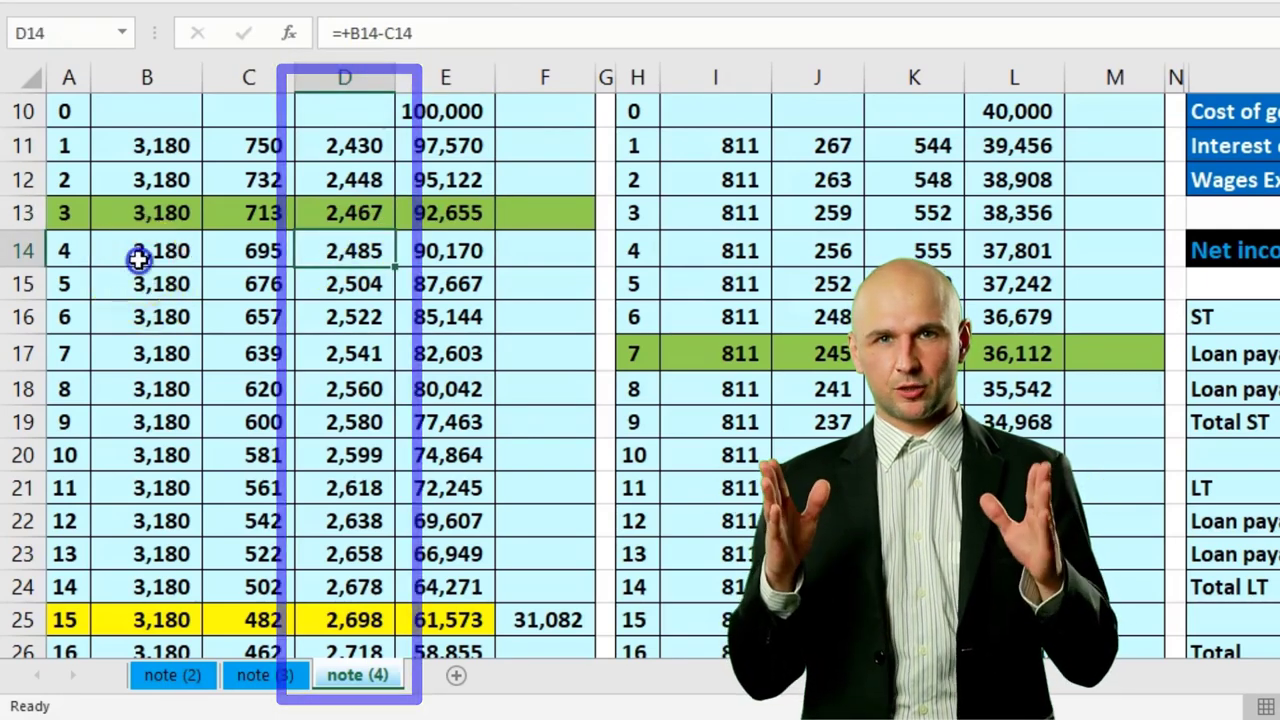
{"action": "left_click_drag", "start_coordinate": [137, 257], "coordinate": [137, 286]}
{"action": "left_click_drag", "start_coordinate": [340, 250], "coordinate": [340, 603]}
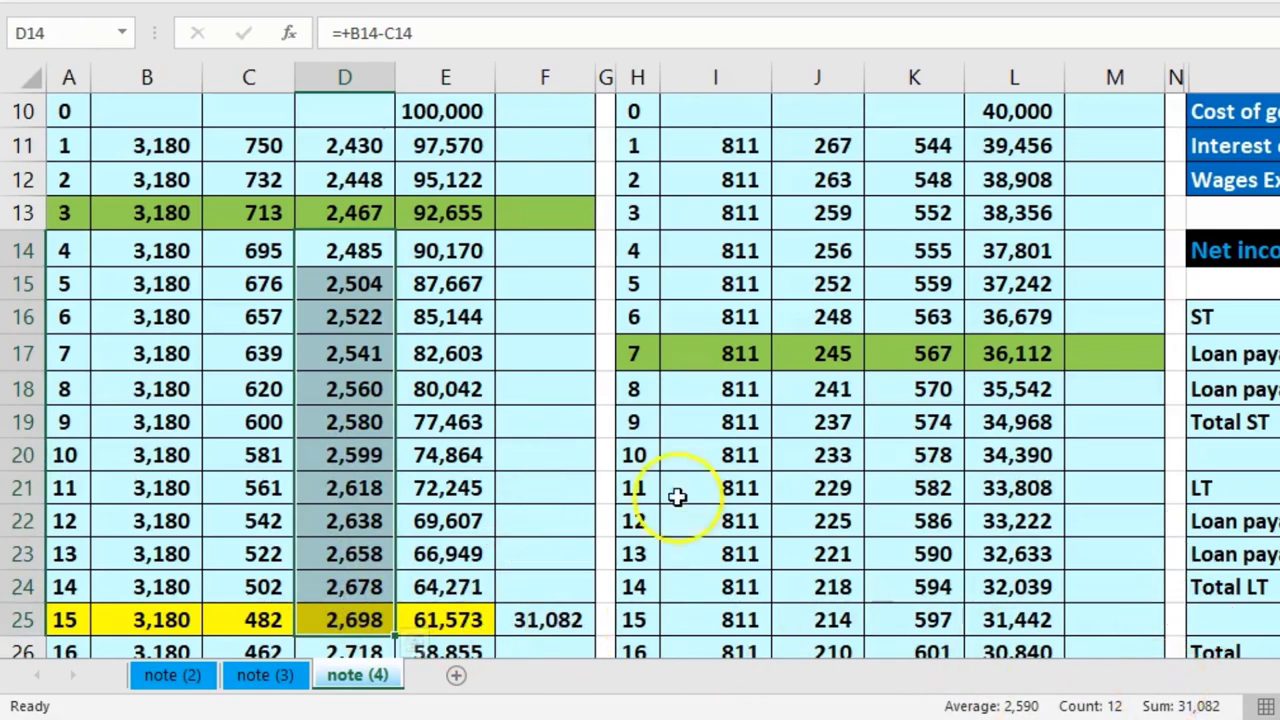
Compare Loan payable 4862's remaining principal after payments 3 and 15 with the summed principal reductions in F25.
{"action": "left_click", "coordinate": [470, 218]}
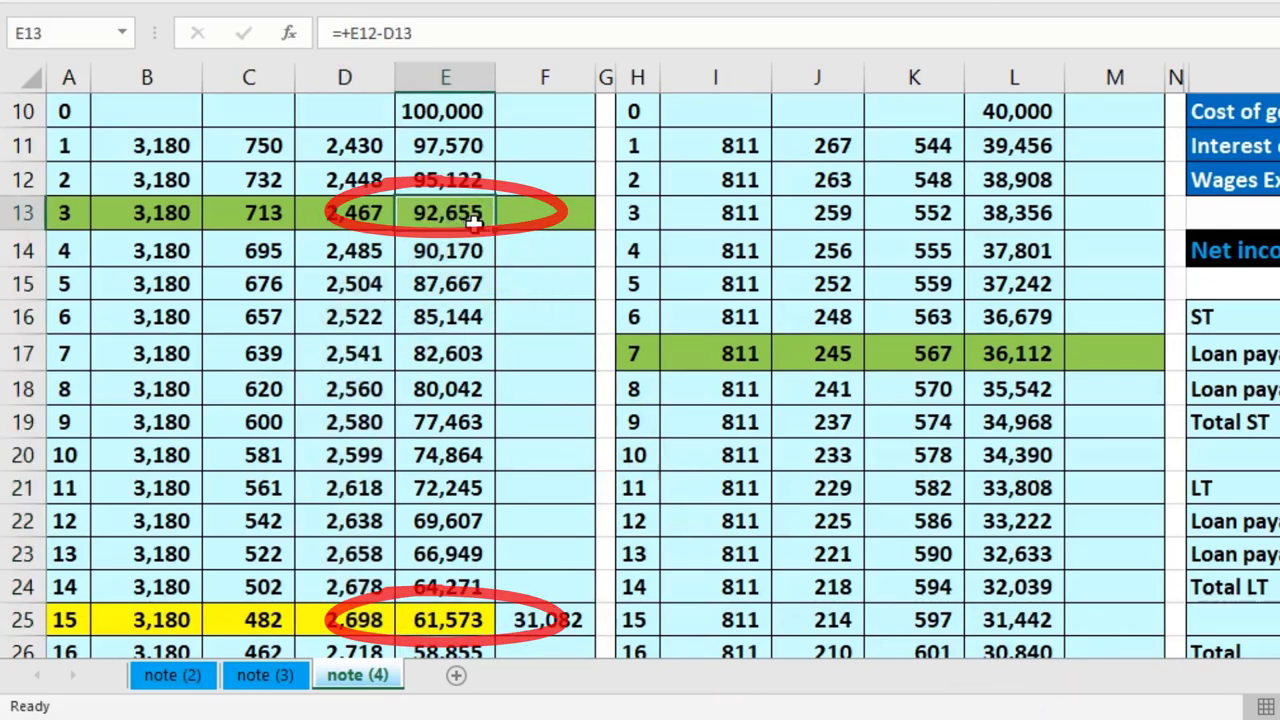
{"action": "left_click", "coordinate": [453, 624]}
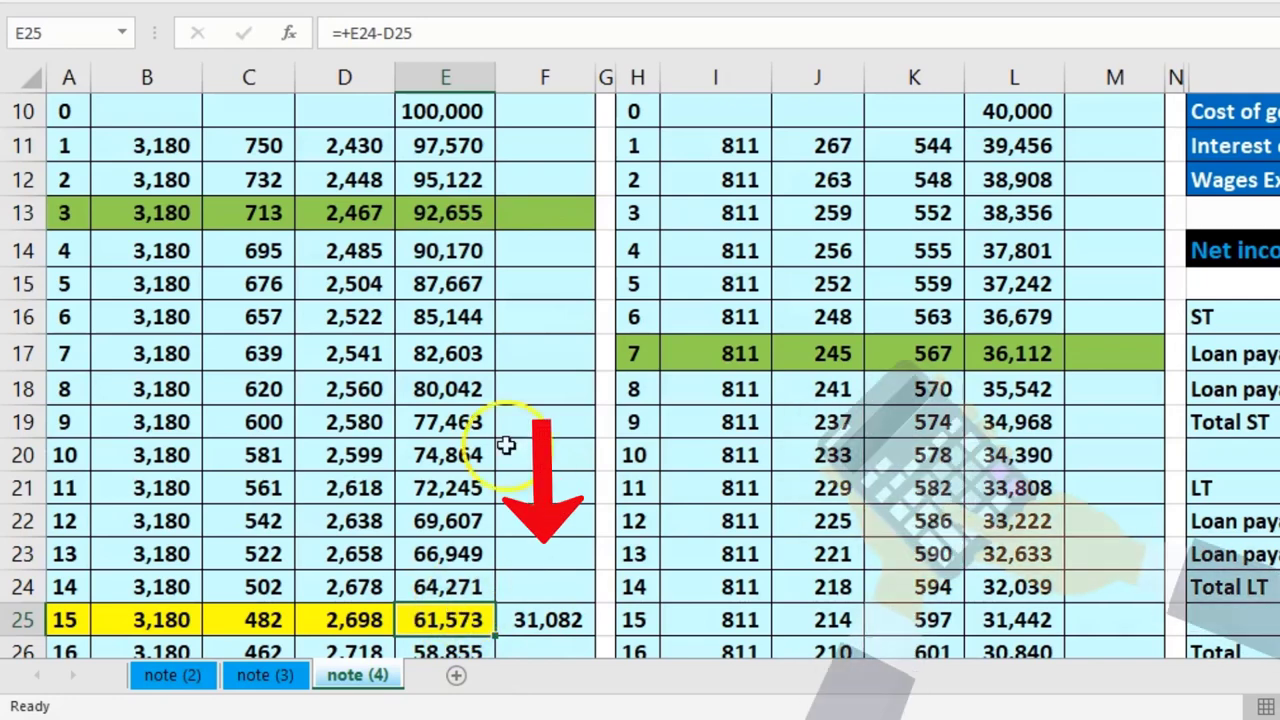
{"action": "left_click", "coordinate": [548, 619]}
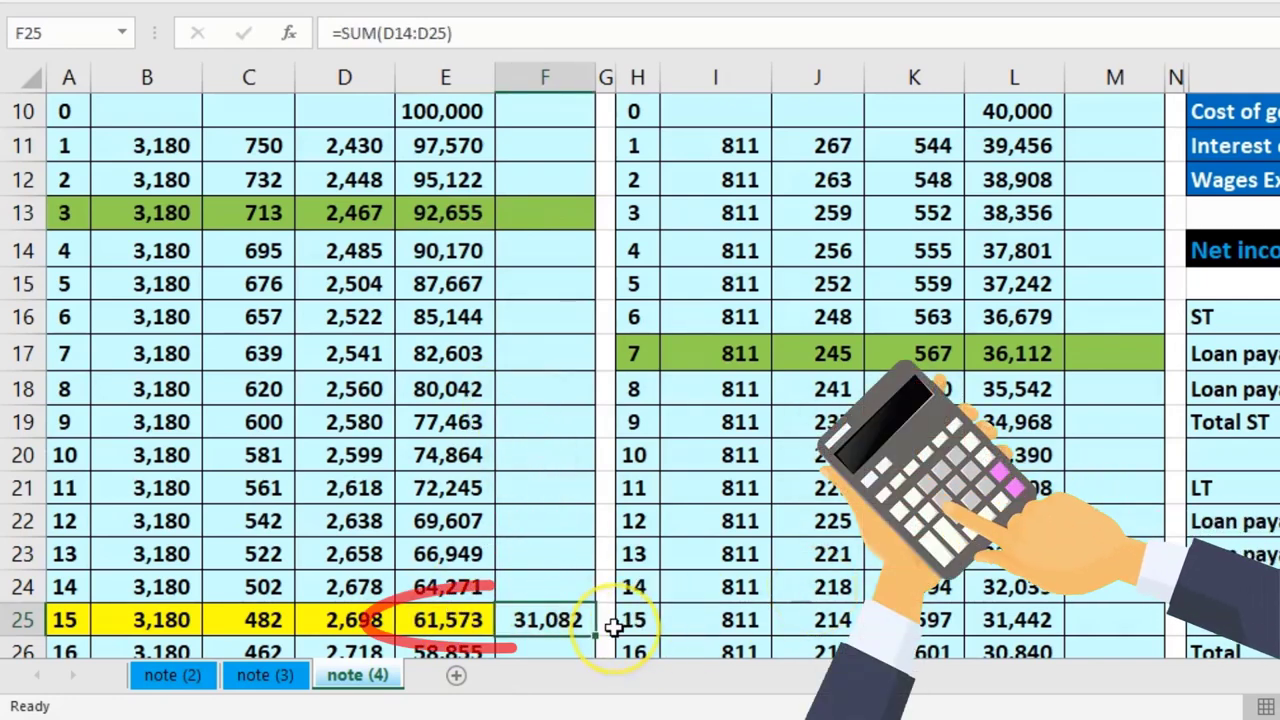
{"action": "left_click", "coordinate": [461, 626]}
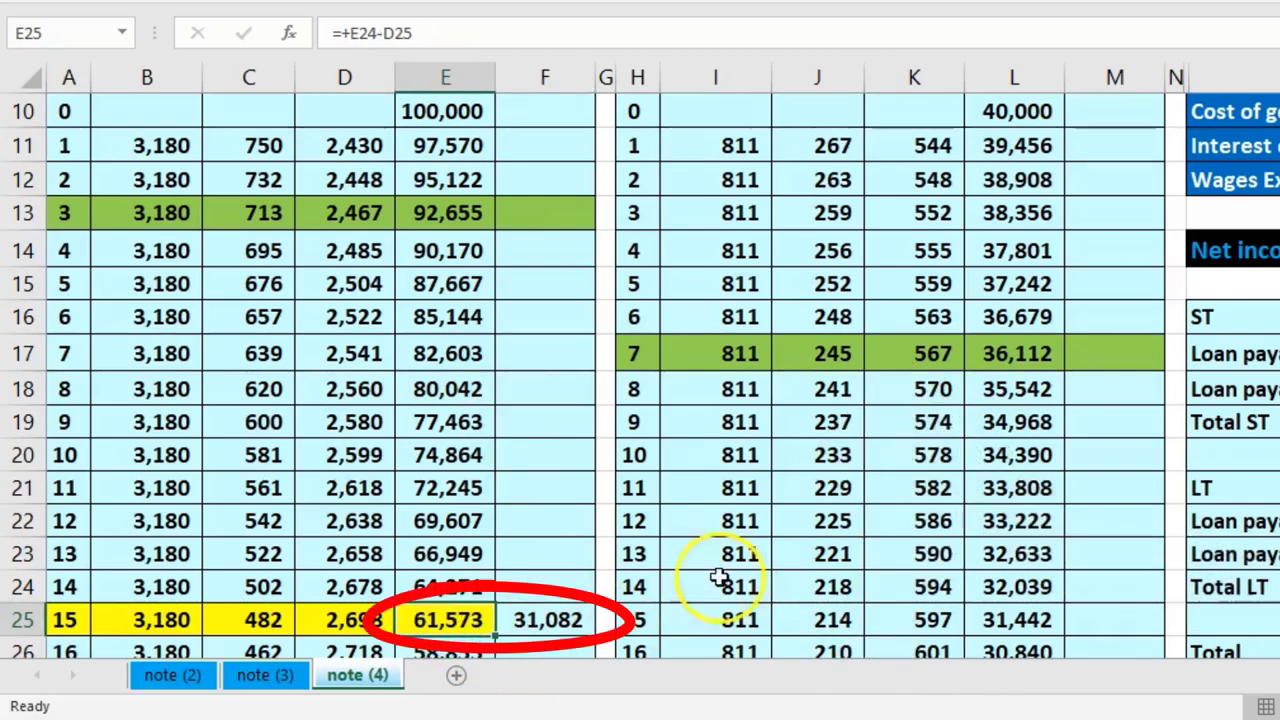
Select the principal reductions for payments 8 to 19 of Loan payable 1347 in K18:K29 to read their sum.
{"action": "scroll", "coordinate": [858, 563], "scroll_direction": "down", "scroll_amount": 1}
{"action": "left_click_drag", "start_coordinate": [657, 260], "coordinate": [1028, 252]}
{"action": "left_click", "coordinate": [1030, 255]}
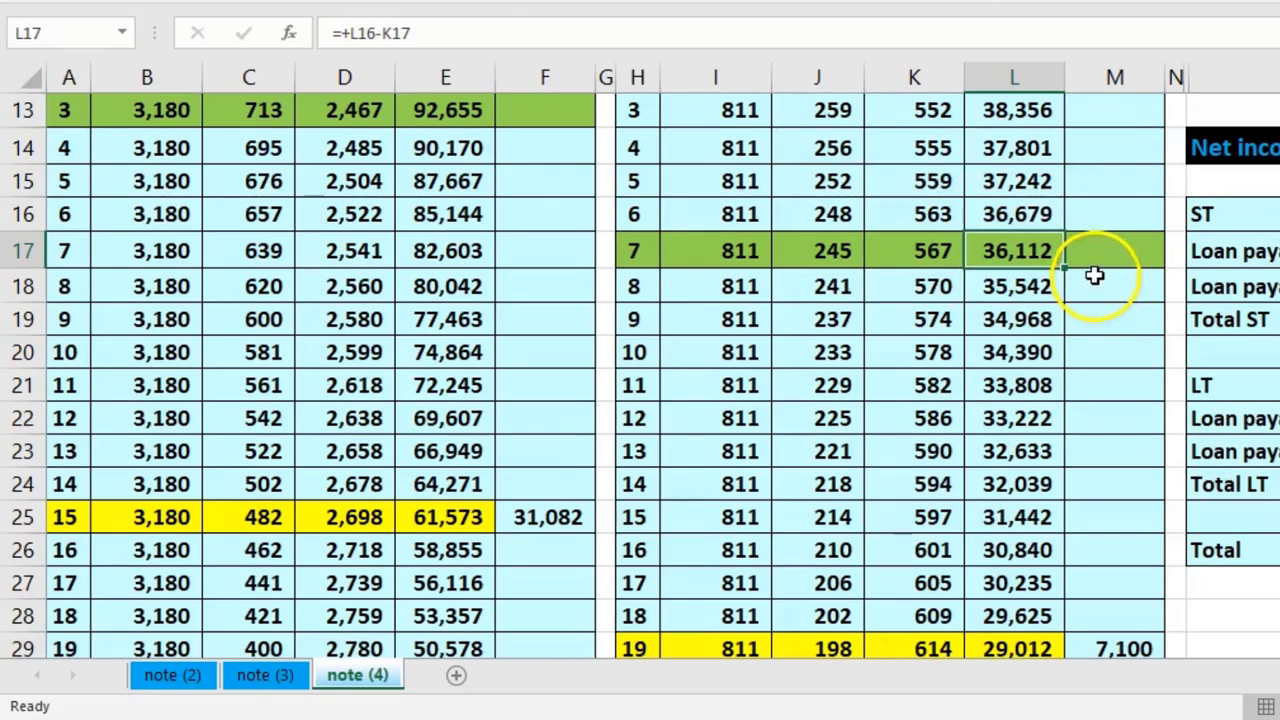
{"action": "scroll", "coordinate": [1095, 275], "scroll_direction": "down", "scroll_amount": 1}
{"action": "left_click_drag", "start_coordinate": [924, 190], "coordinate": [937, 543]}
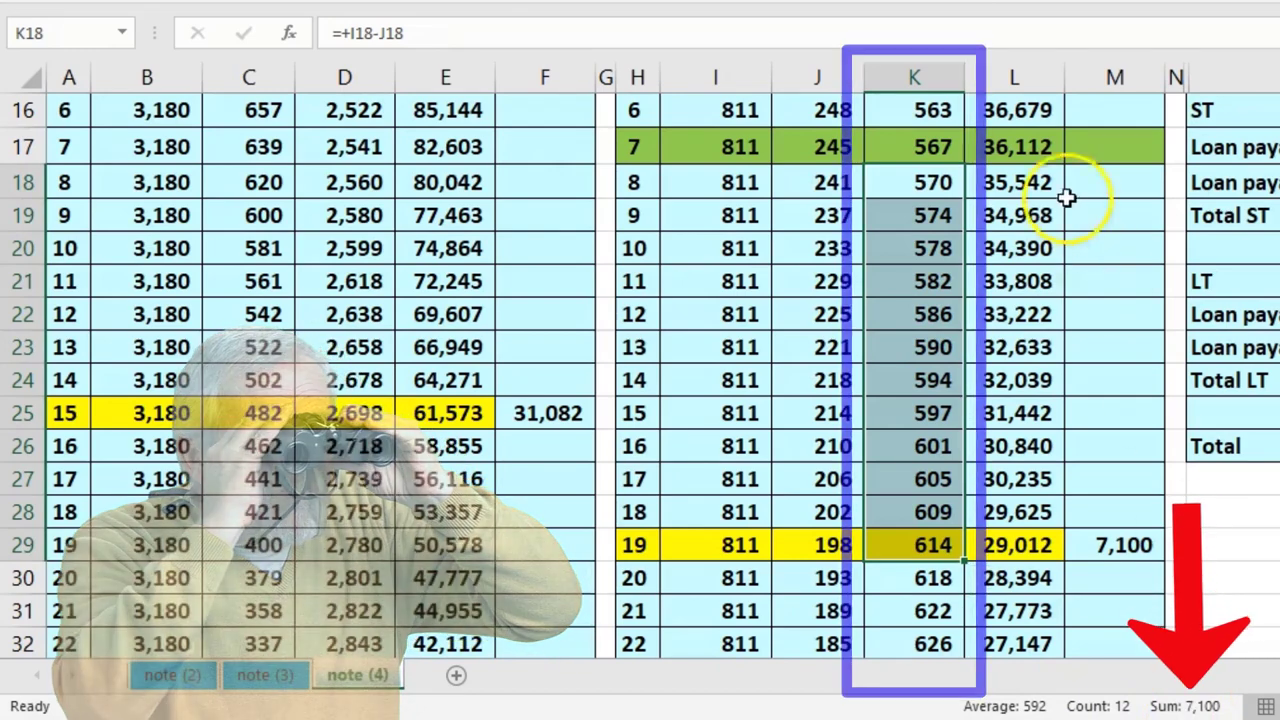
Compare Loan payable 1347's remaining principal after payments 7 and 19 with the summed principal reductions in M29.
{"action": "left_click", "coordinate": [1032, 148]}
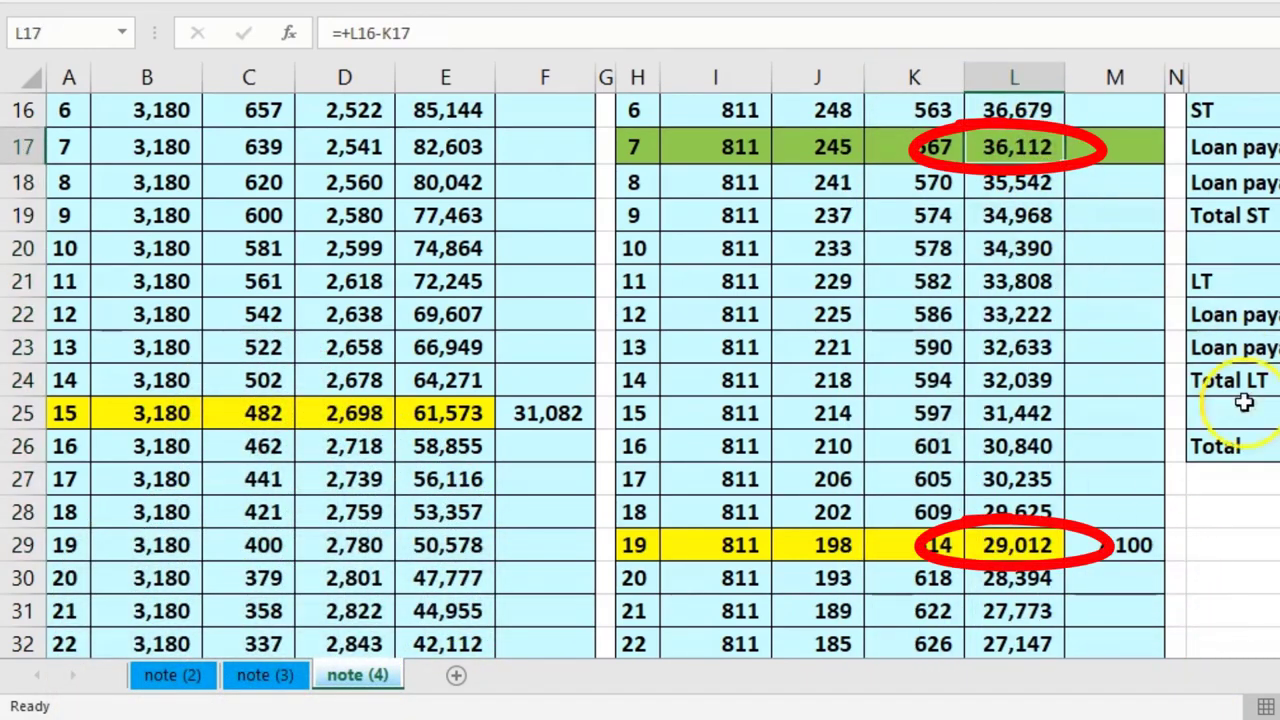
{"action": "left_click", "coordinate": [1046, 544]}
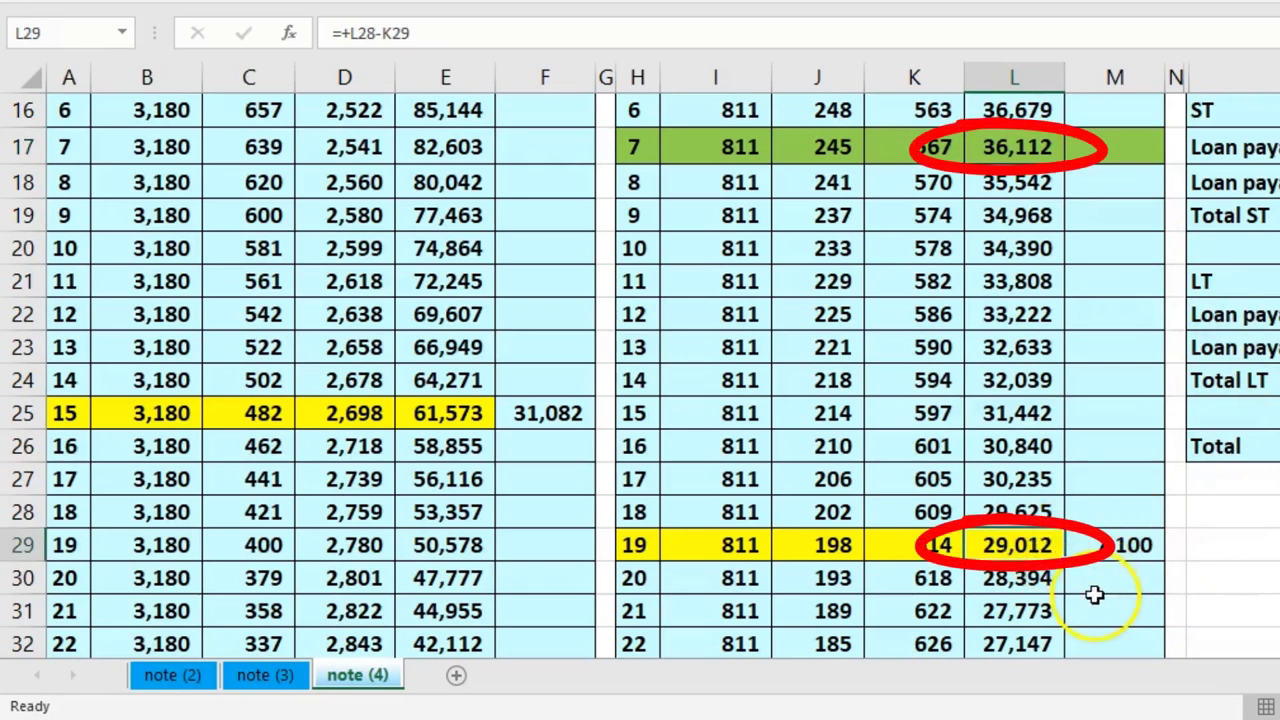
{"action": "left_click", "coordinate": [1115, 545]}
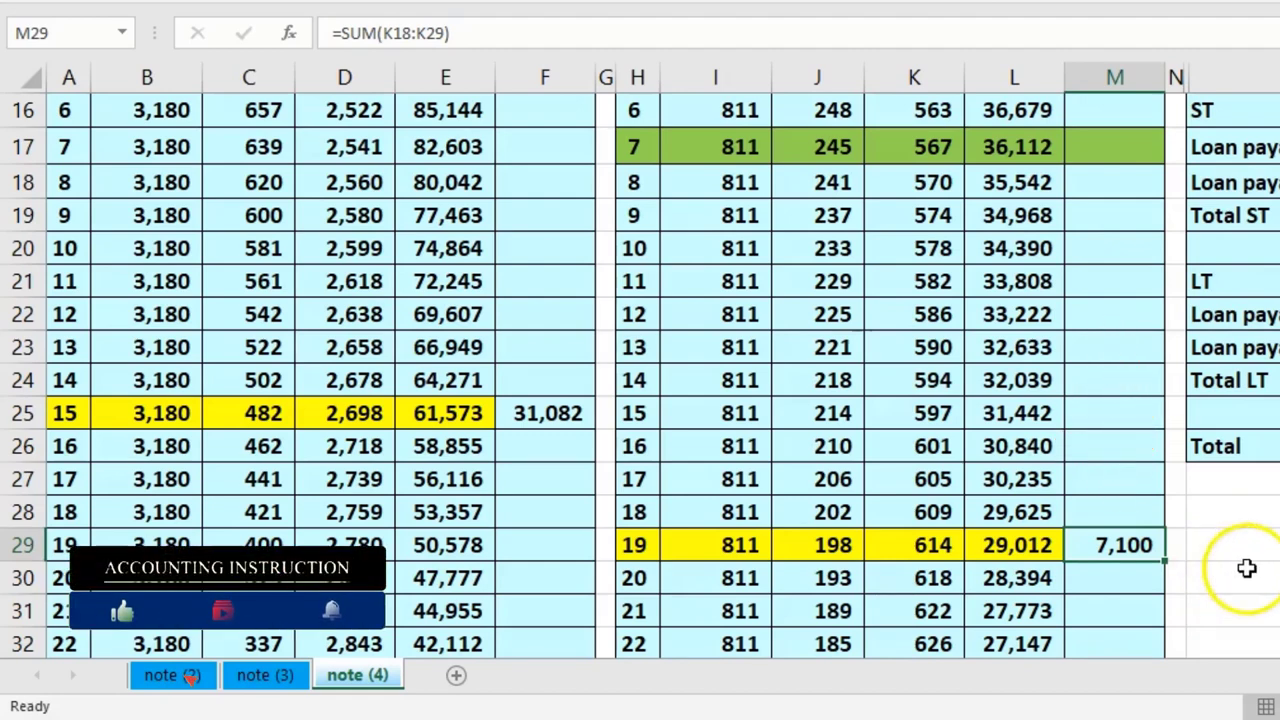
Review Loan payable 4862's long-term amount in E25 and current portion in F25 against the yellow payment 19 row of Loan payable 1347.
{"action": "scroll", "coordinate": [1246, 568], "scroll_direction": "up", "scroll_amount": 1}
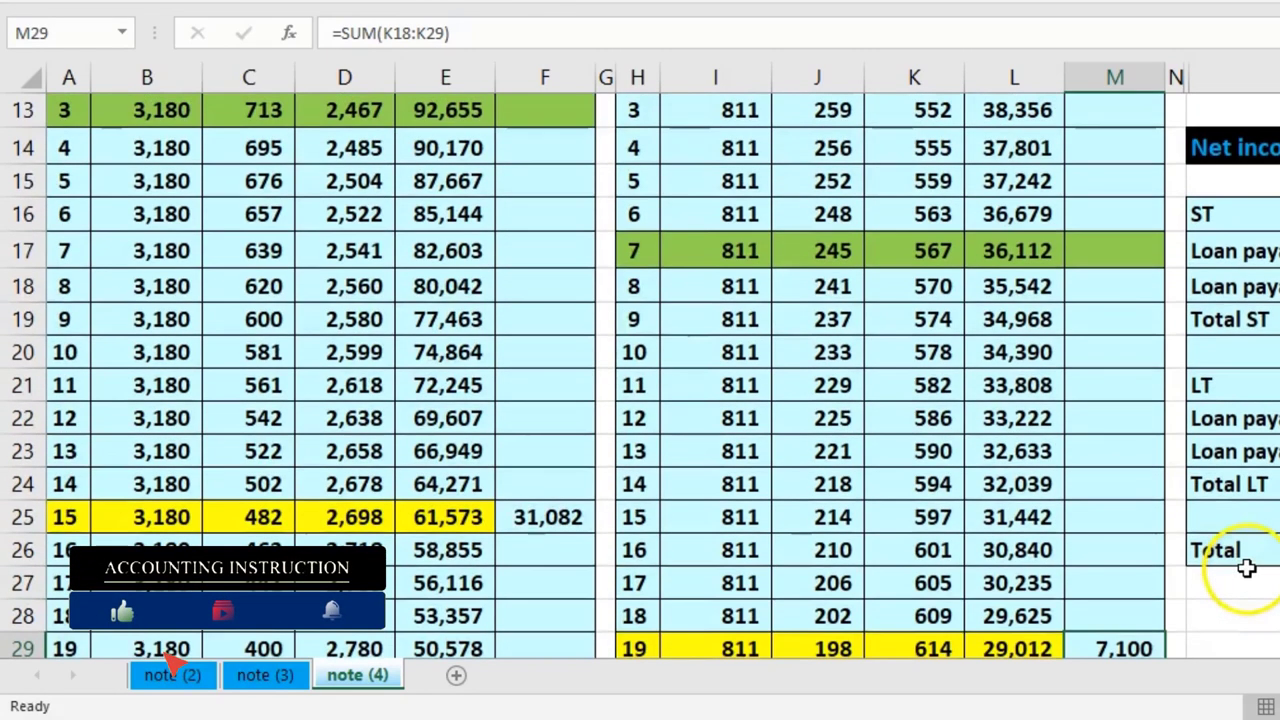
{"action": "left_click", "coordinate": [470, 517]}
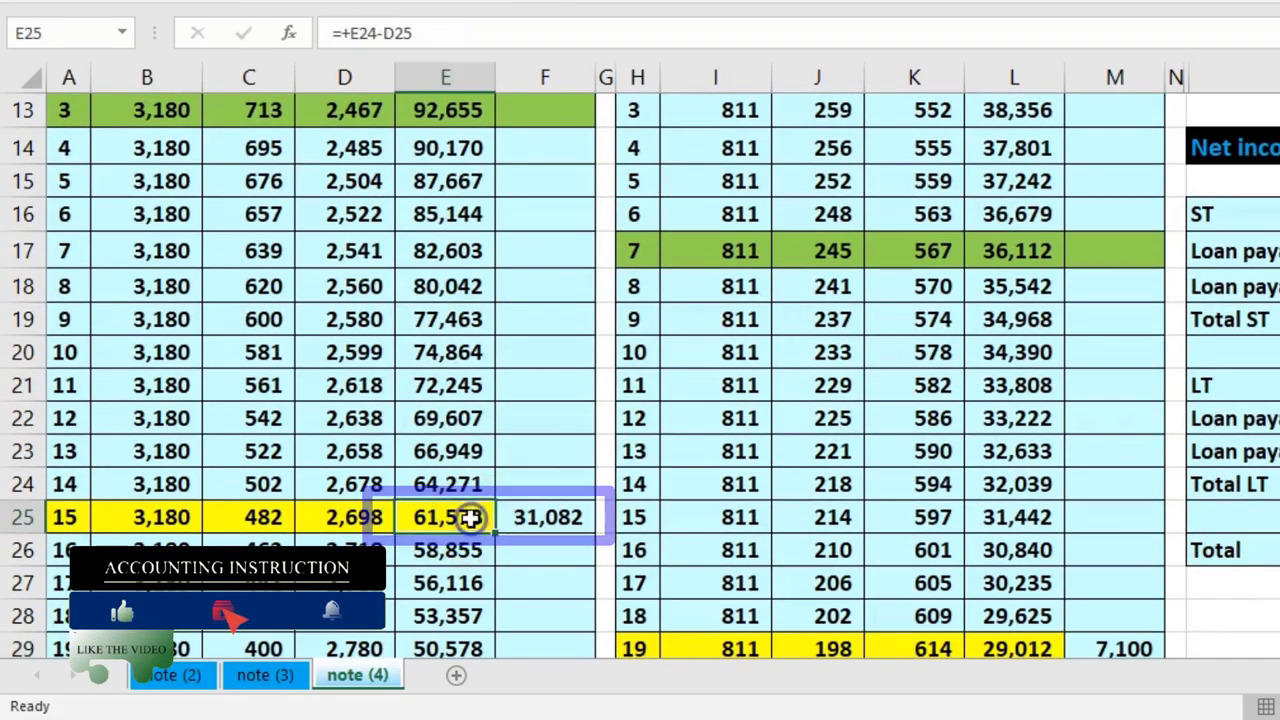
{"action": "left_click", "coordinate": [548, 517]}
{"action": "scroll", "coordinate": [1055, 597], "scroll_direction": "down", "scroll_amount": 1}
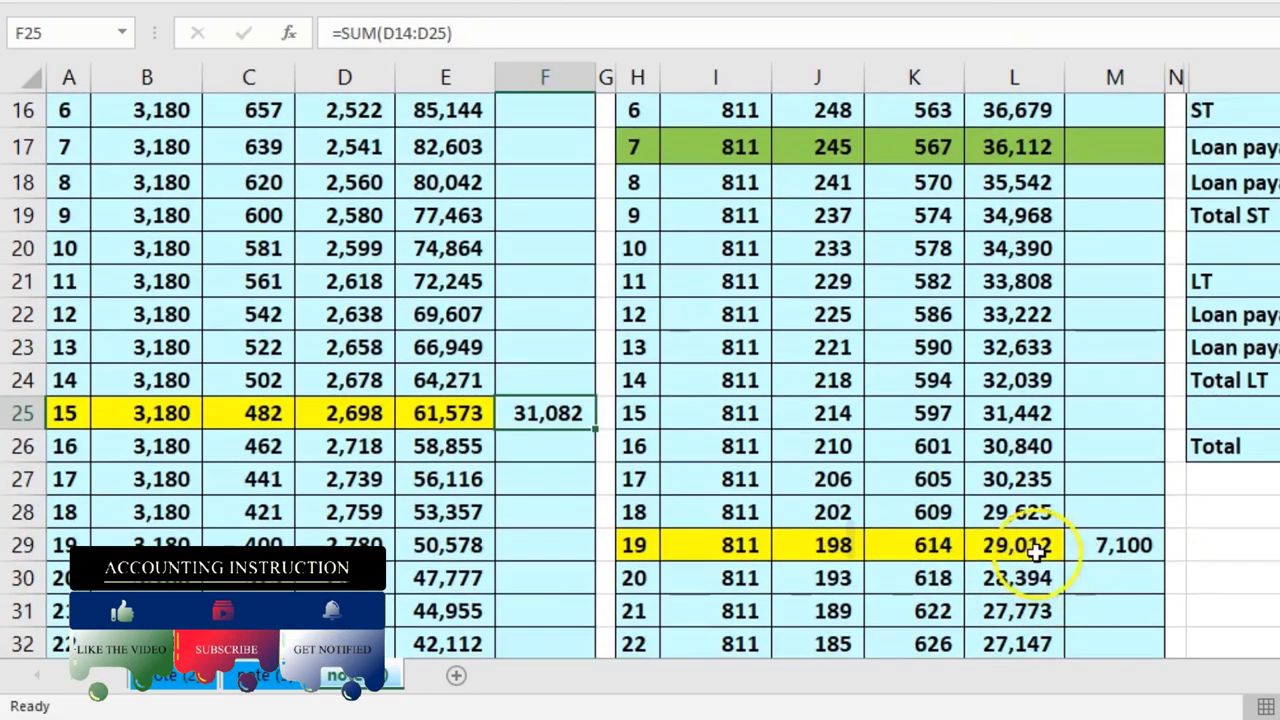
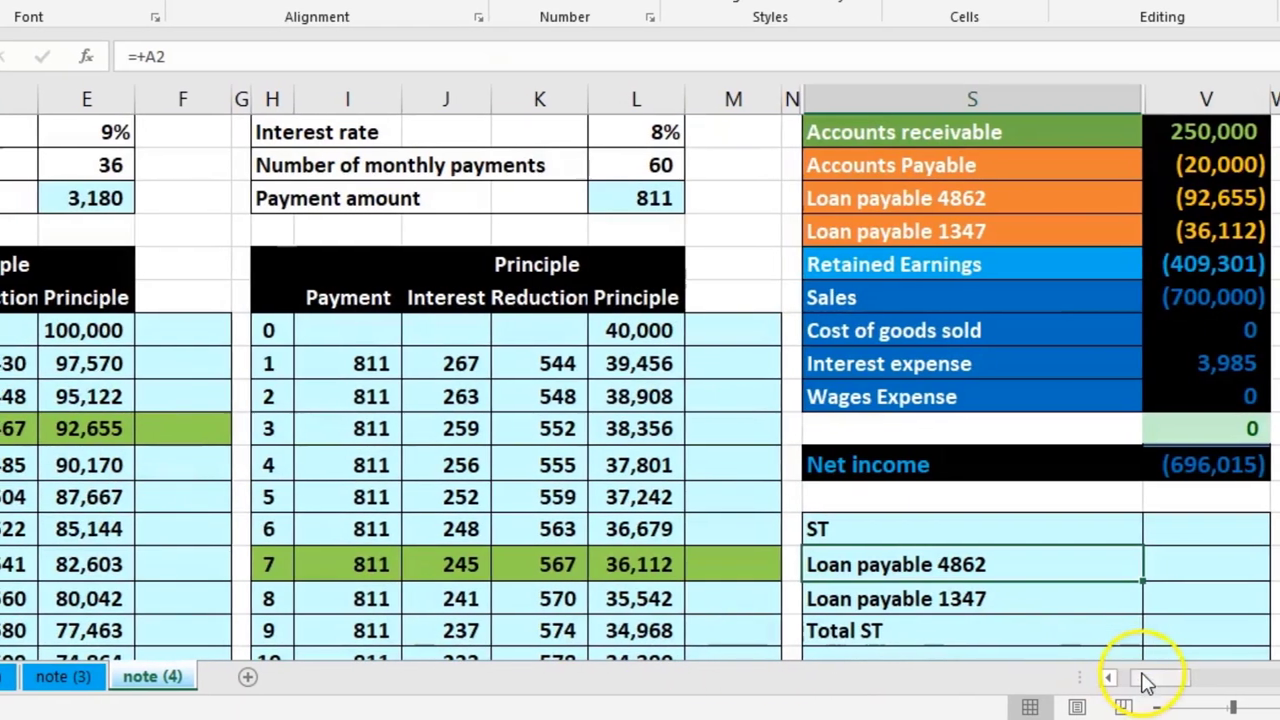
Match the Loan payable 4862 table heading in A2 with the account of the same name in the trial balance.
{"action": "scroll", "coordinate": [590, 480], "scroll_direction": "up", "scroll_amount": 2}
{"action": "left_click", "coordinate": [145, 212]}
{"action": "key", "text": "Left"}
{"action": "key", "text": "Left"}
{"action": "key", "text": "Left"}
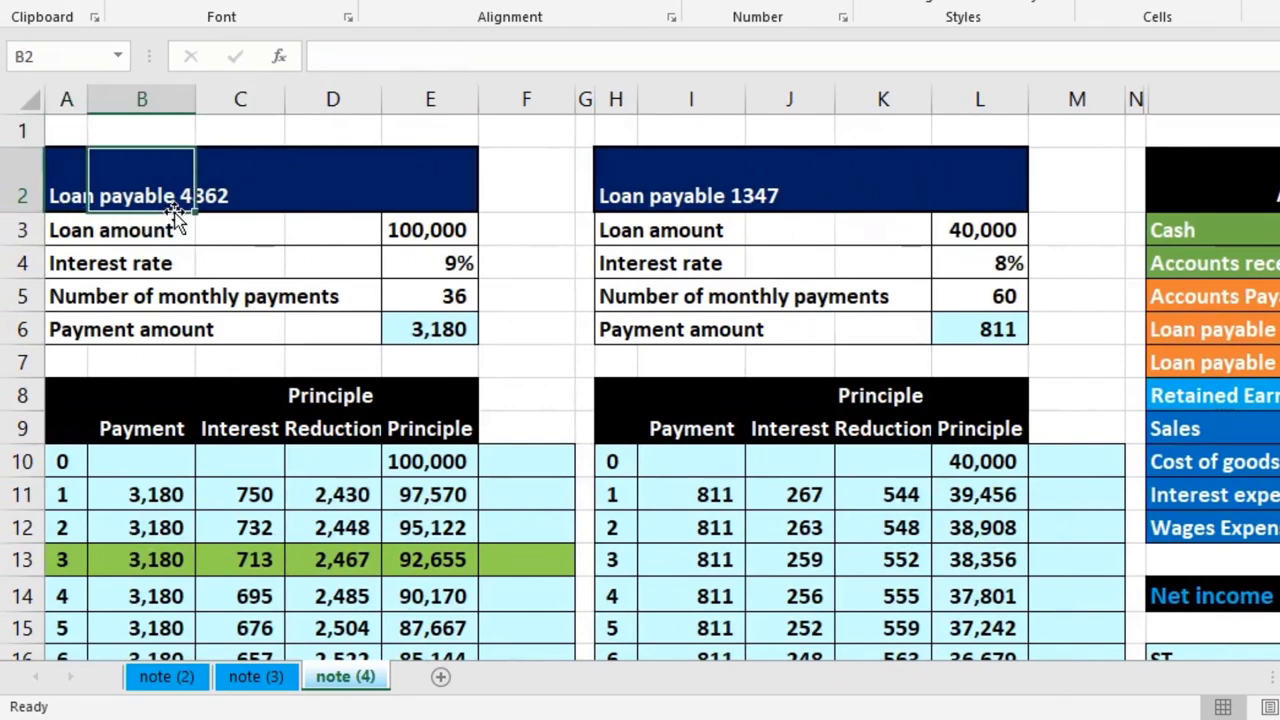
{"action": "left_click", "coordinate": [82, 172]}
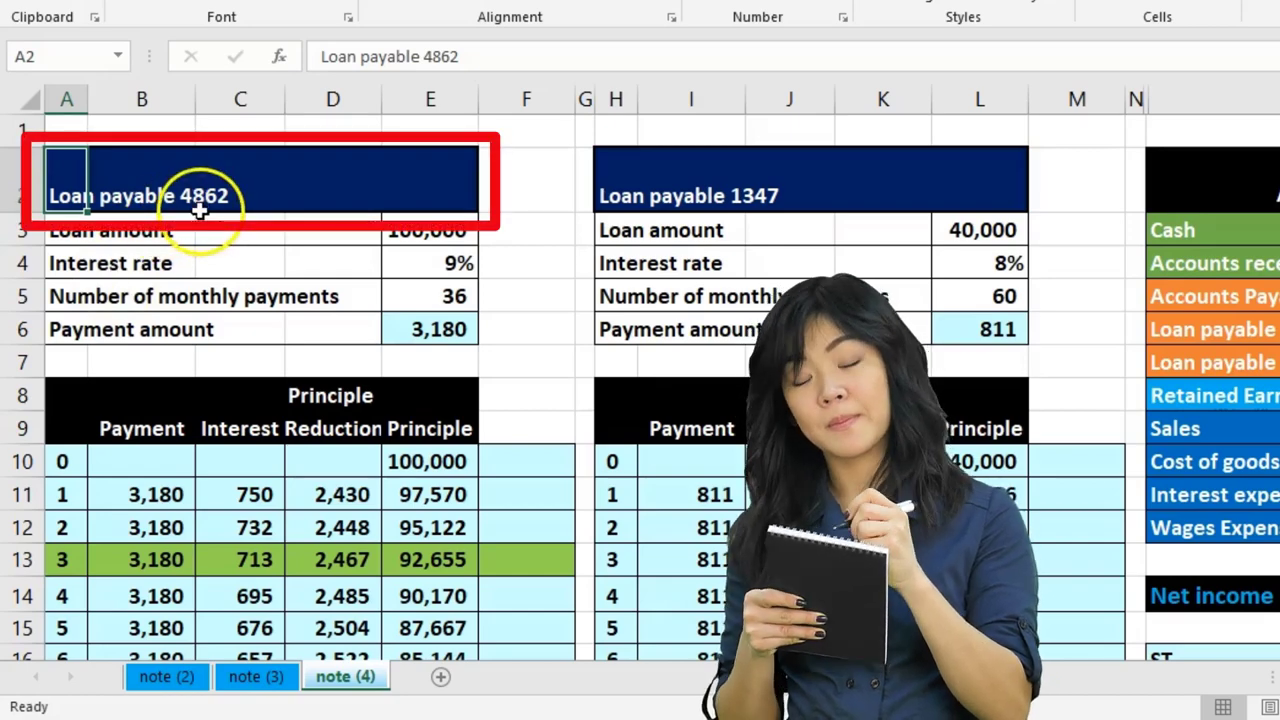
{"action": "left_click", "coordinate": [1212, 329]}
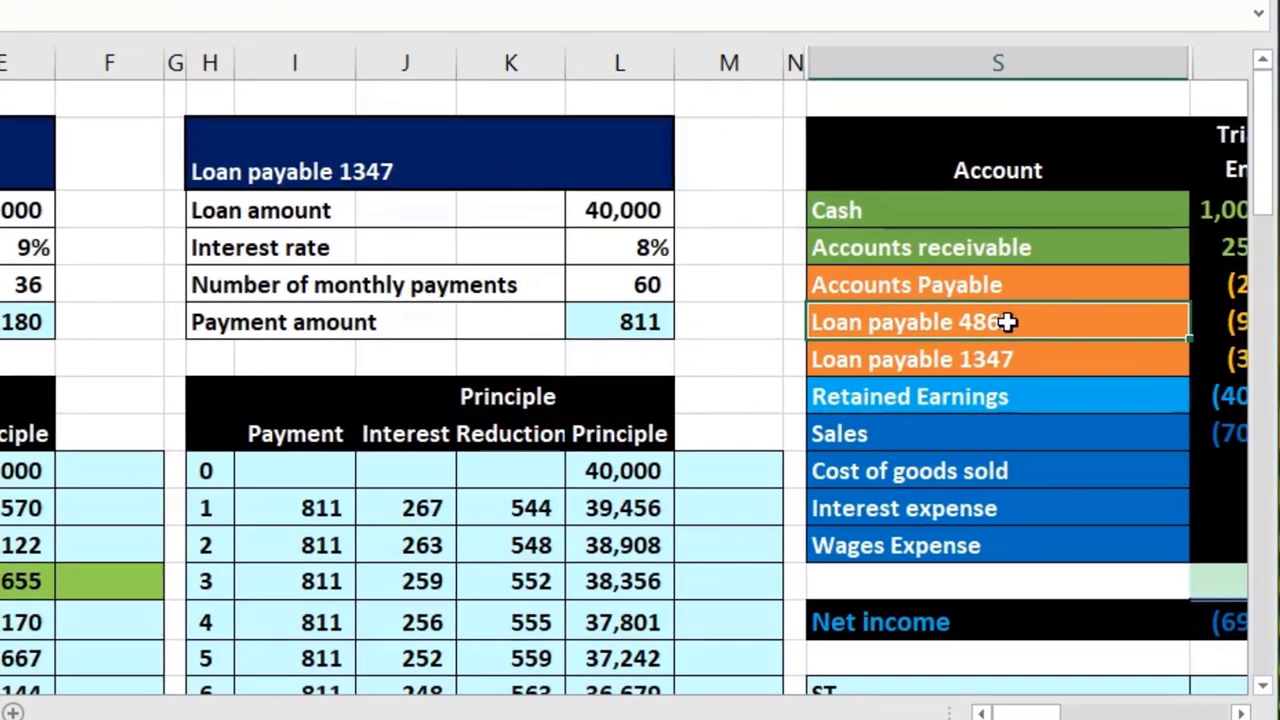
Link the short-term Loan payable 4862 amount in V17 to the summed principal reductions with =F25.
{"action": "scroll", "coordinate": [1237, 709], "scroll_direction": "right", "scroll_amount": 4}
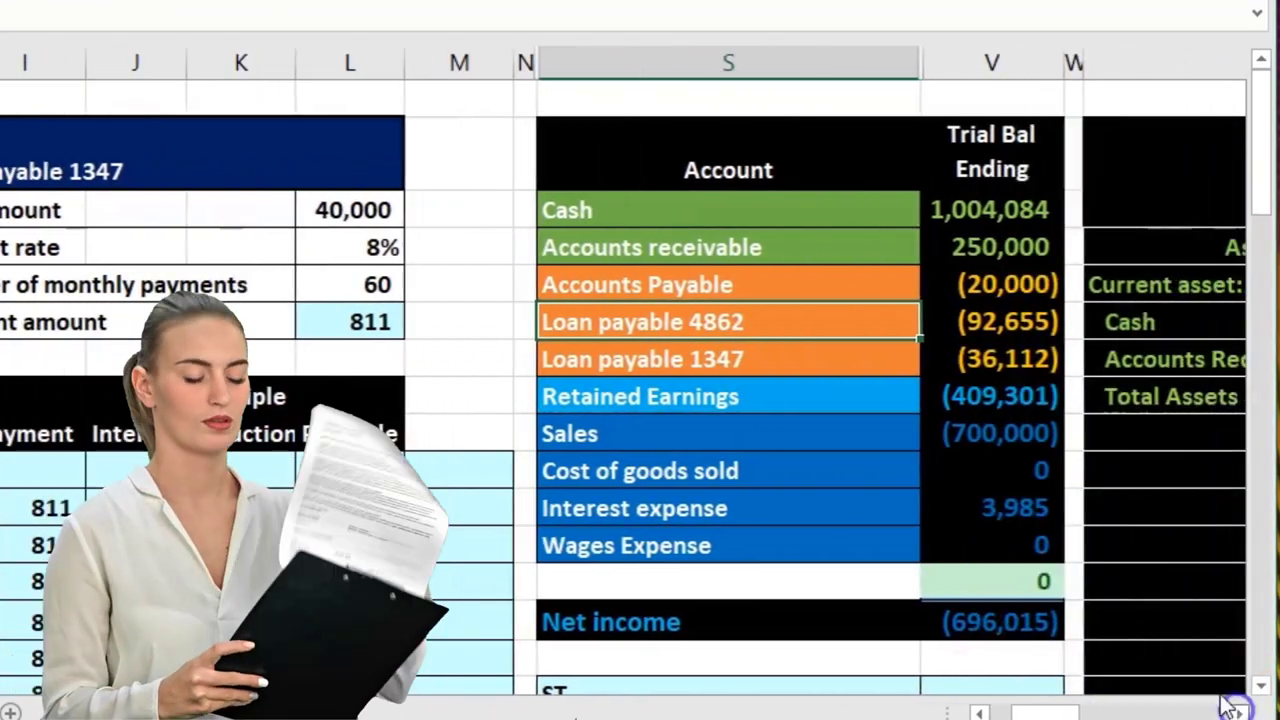
{"action": "scroll", "coordinate": [1154, 626], "scroll_direction": "down", "scroll_amount": 3}
{"action": "left_click", "coordinate": [999, 487]}
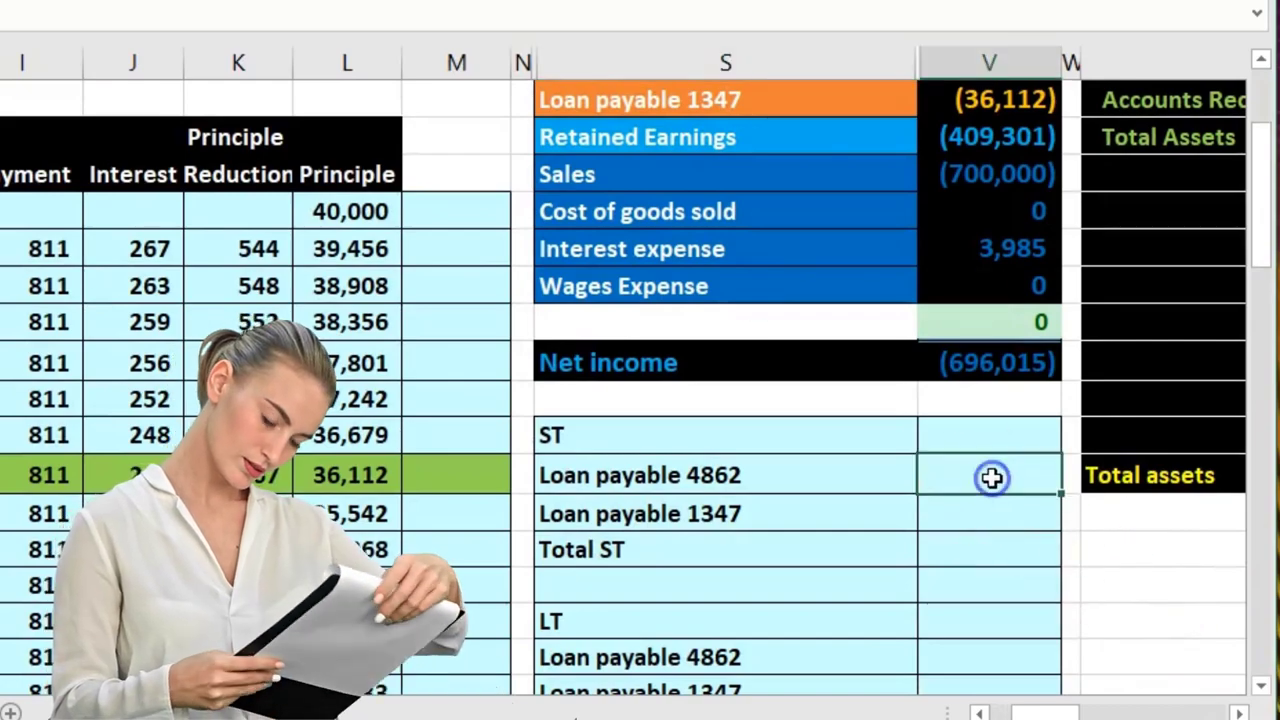
{"action": "scroll", "coordinate": [1003, 477], "scroll_direction": "down", "scroll_amount": 1}
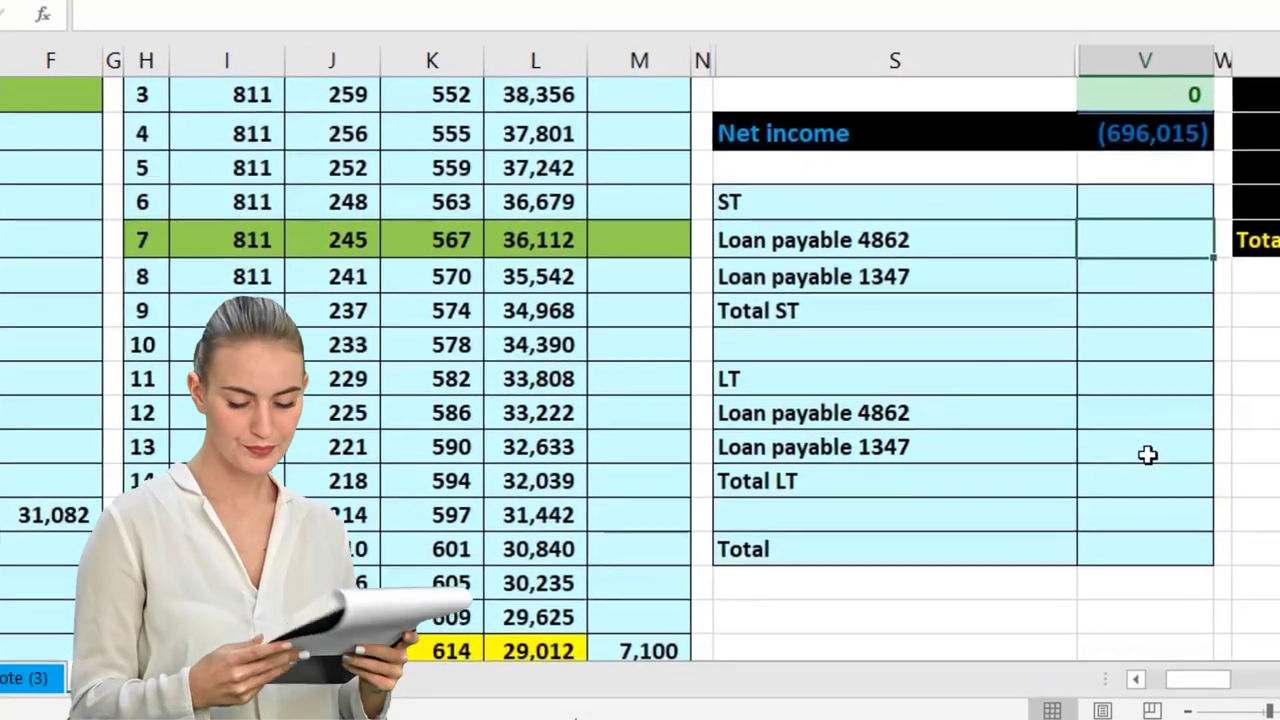
{"action": "type", "text": "="}
{"action": "left_click", "coordinate": [692, 457]}
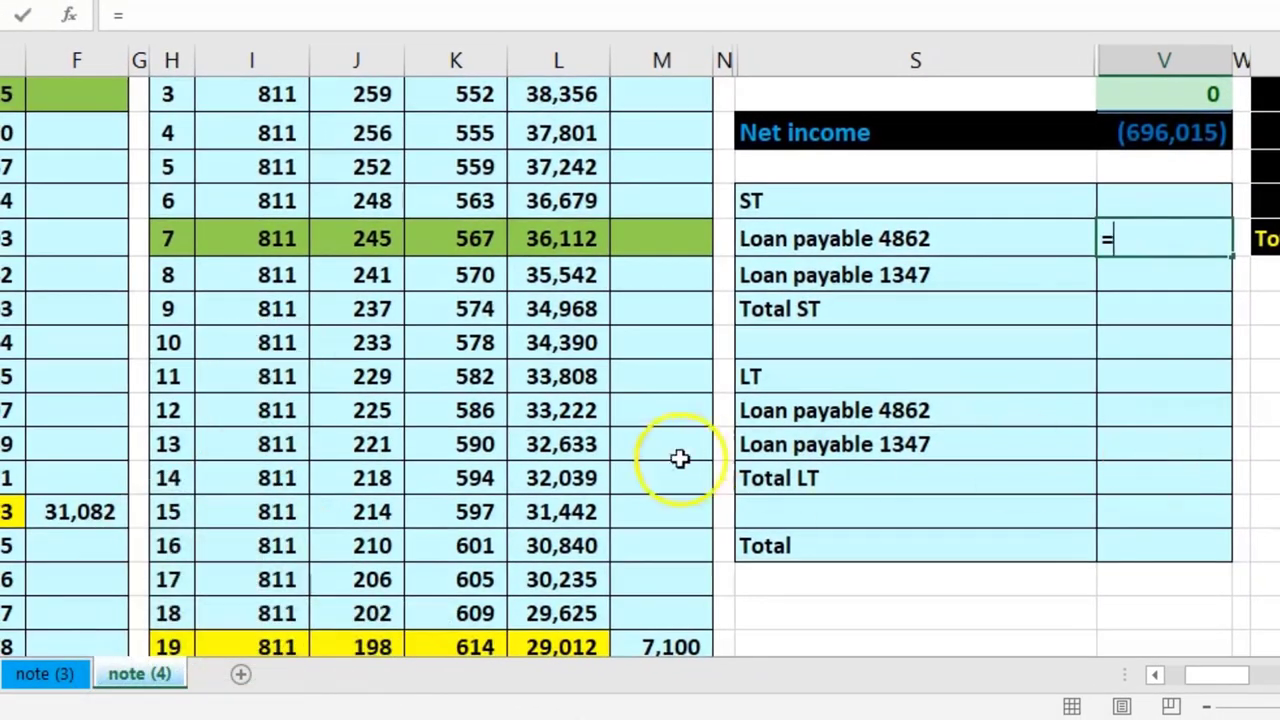
{"action": "left_click", "coordinate": [77, 480]}
{"action": "left_click", "coordinate": [78, 508]}
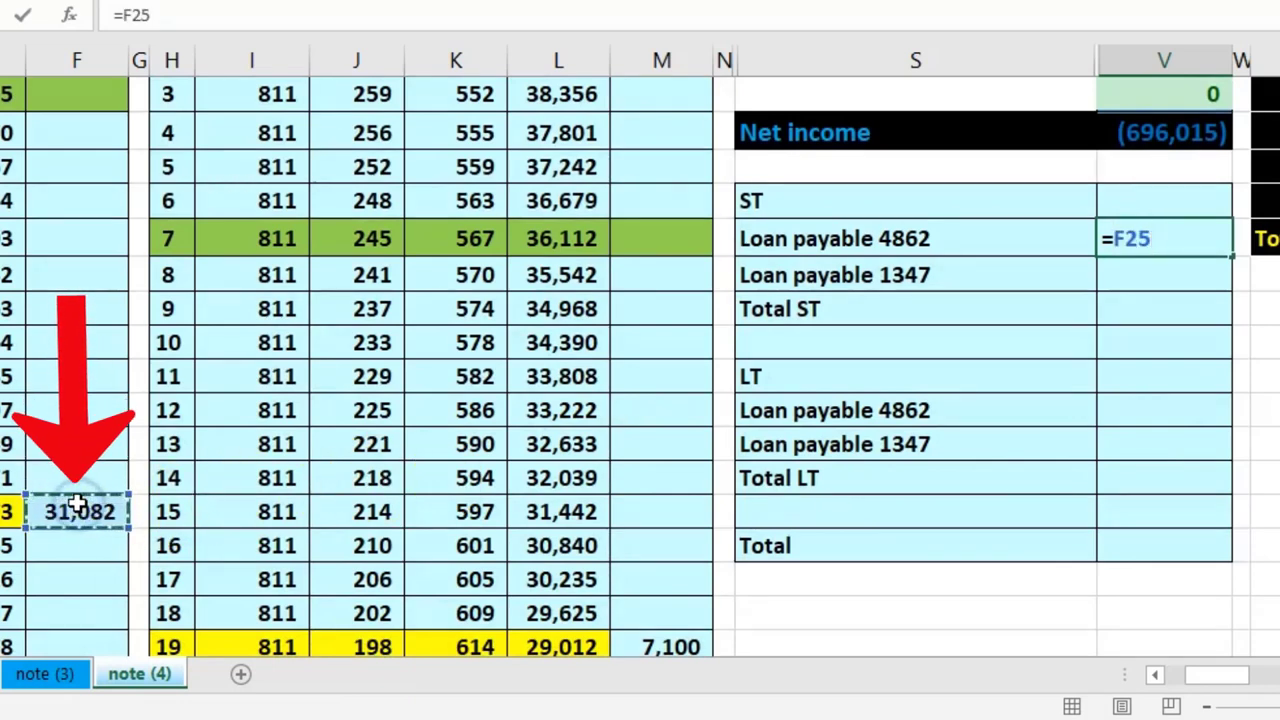
{"action": "key", "text": "Return"}
Link the short-term Loan payable 1347 amount in V18 to the summed principal reductions in M29.
{"action": "left_click", "coordinate": [877, 202]}
{"action": "left_click", "coordinate": [1057, 298]}
{"action": "left_click", "coordinate": [1147, 277]}
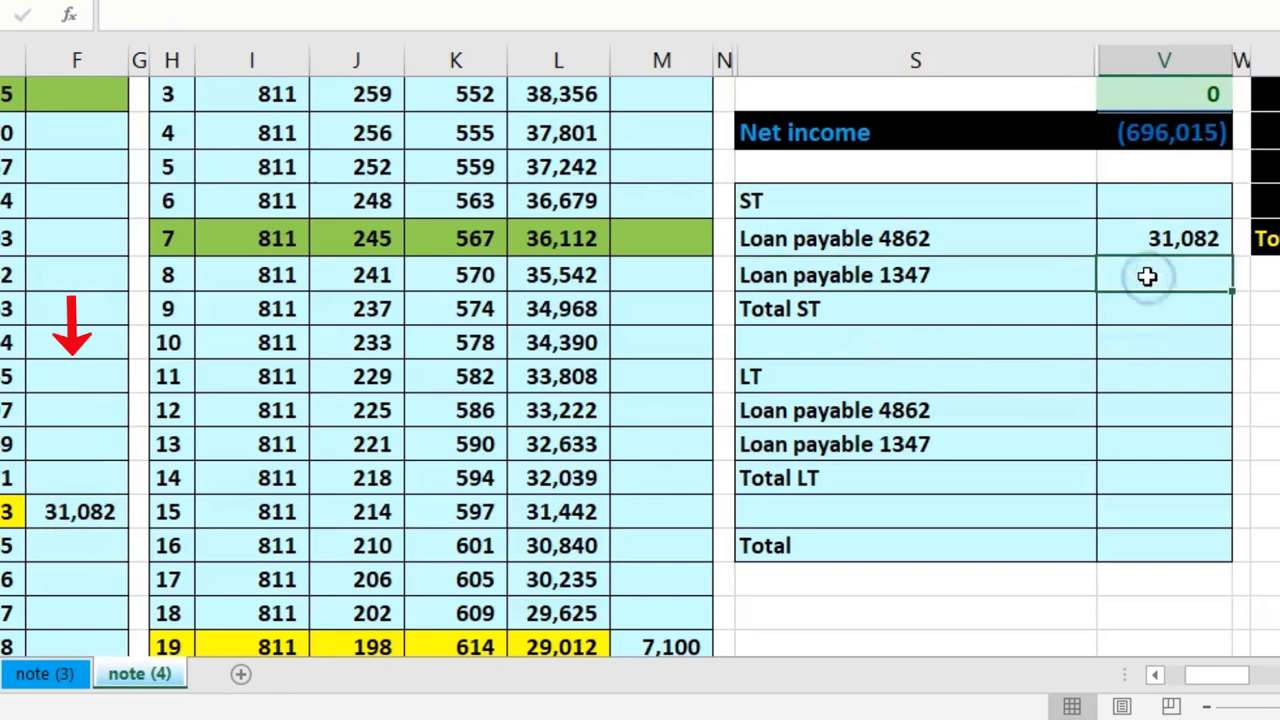
{"action": "type", "text": "="}
{"action": "scroll", "coordinate": [1023, 403], "scroll_direction": "down", "scroll_amount": 1}
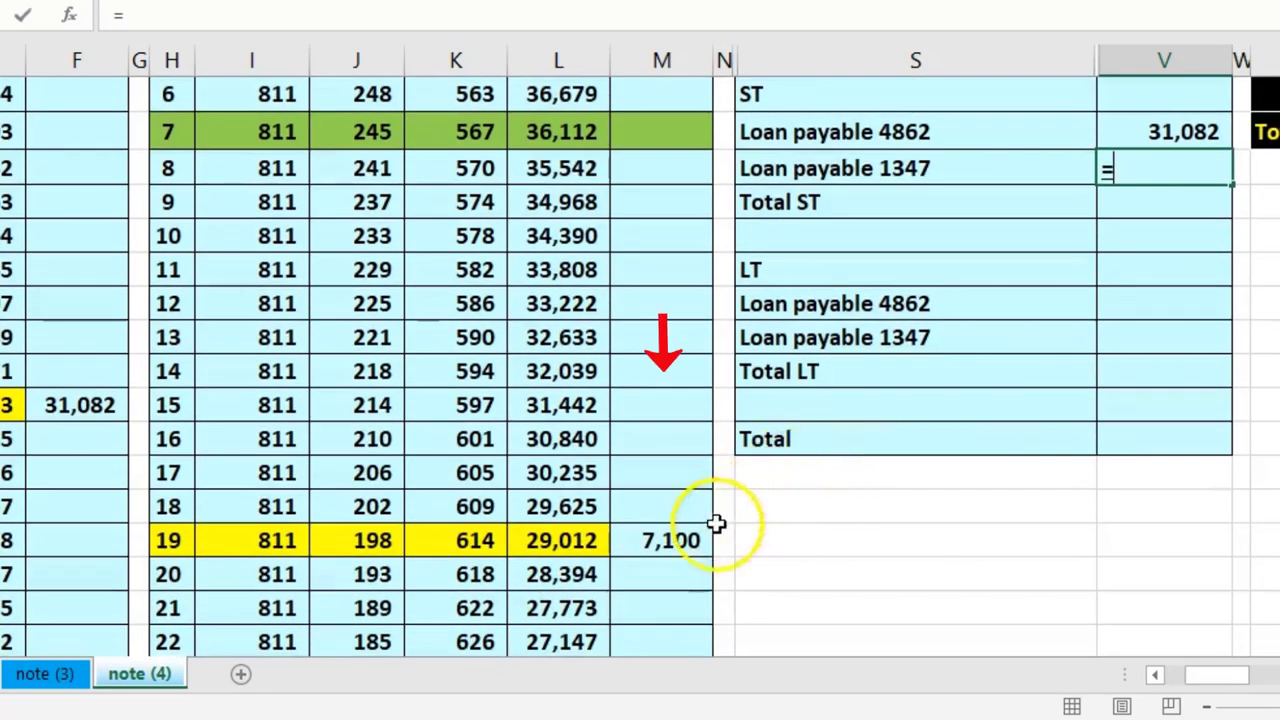
{"action": "left_click", "coordinate": [694, 540]}
{"action": "key", "text": "Return"}
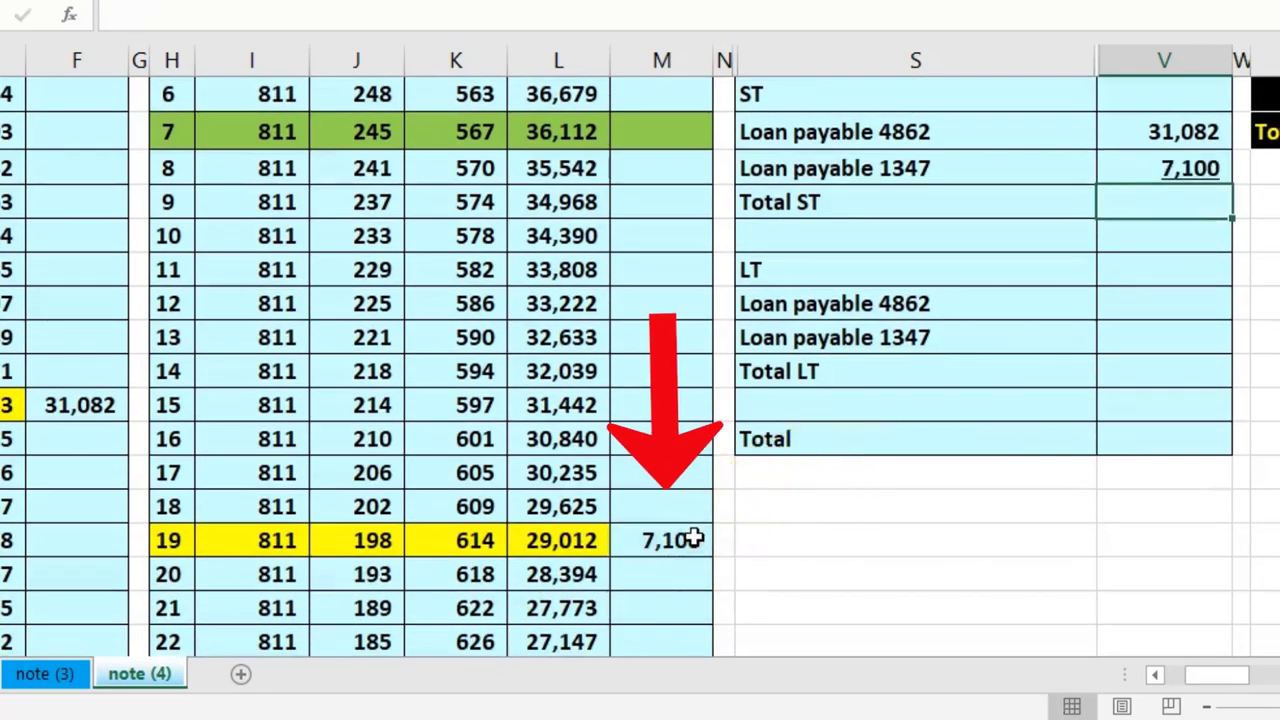
Total the short-term portions of both loans in the Total ST row with a SUM of V17:V18.
{"action": "type", "text": "=sum("}
{"action": "key", "text": "shift+Up"}
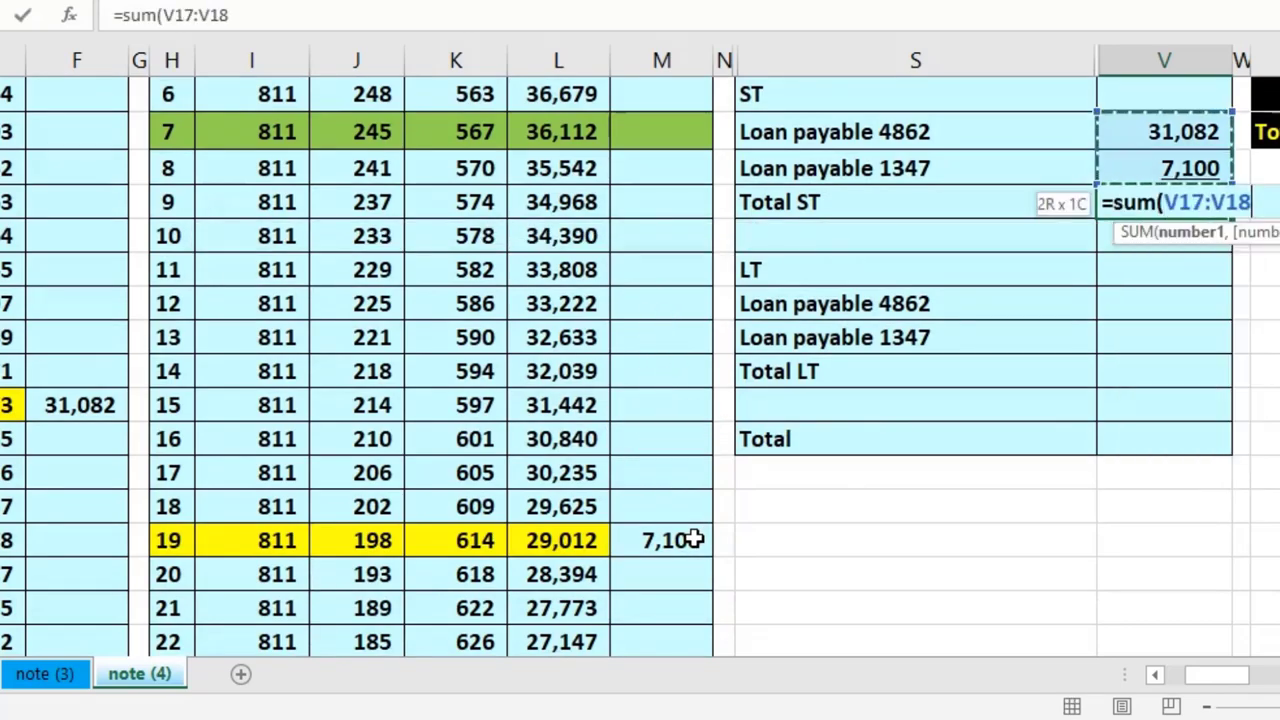
{"action": "key", "text": "Return"}
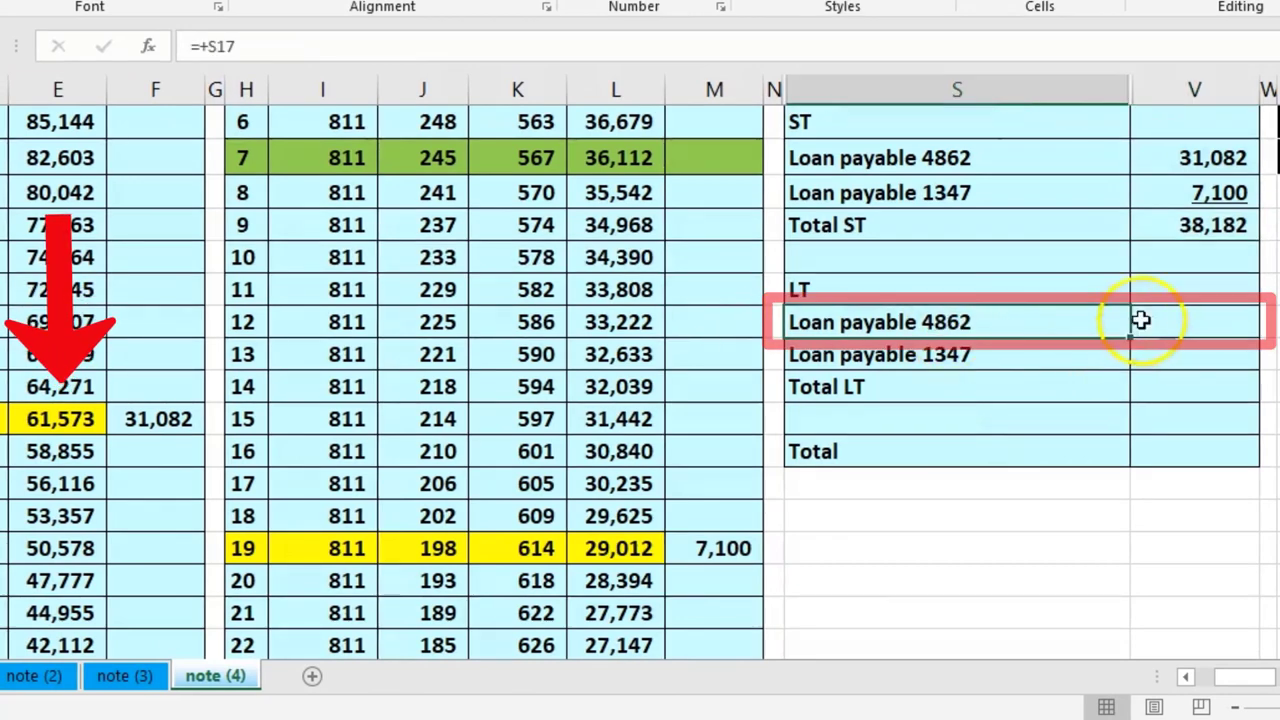
Link the long-term amounts of Loan payable 4862 and 1347 to their remaining principal in E25 and L29.
{"action": "left_click", "coordinate": [1173, 312]}
{"action": "type", "text": "="}
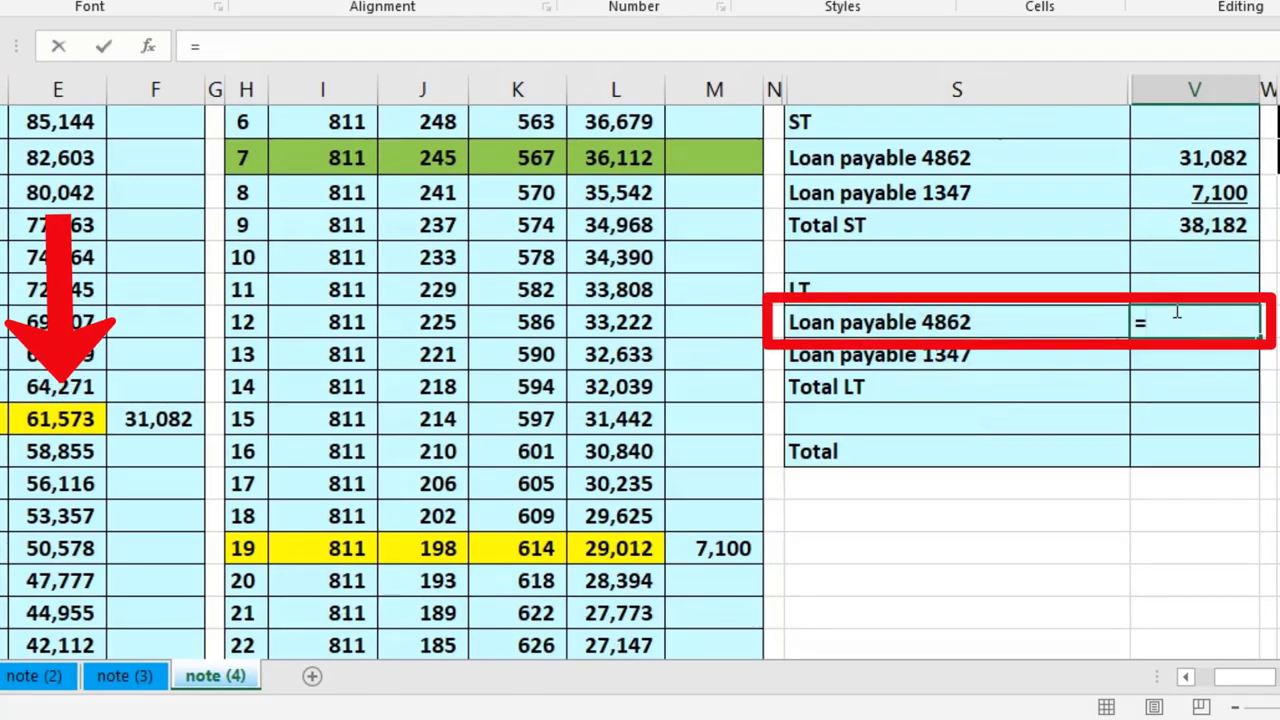
{"action": "left_click", "coordinate": [91, 419]}
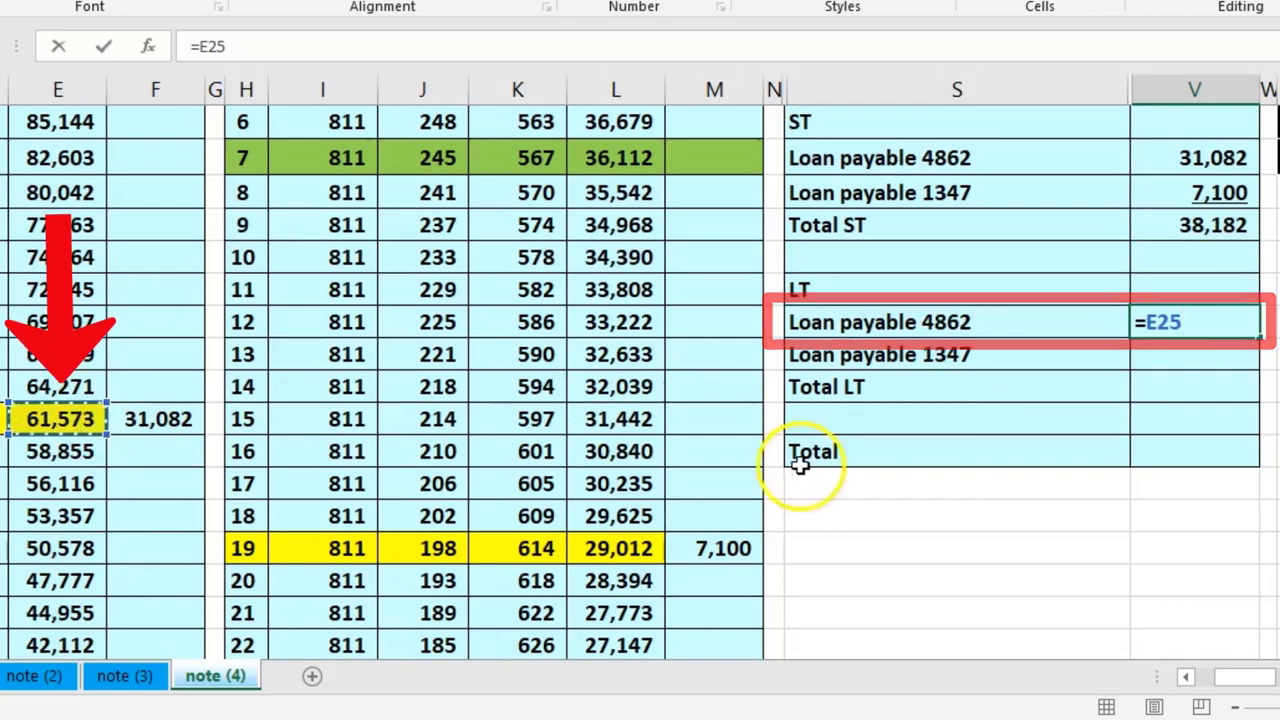
{"action": "key", "text": "Return"}
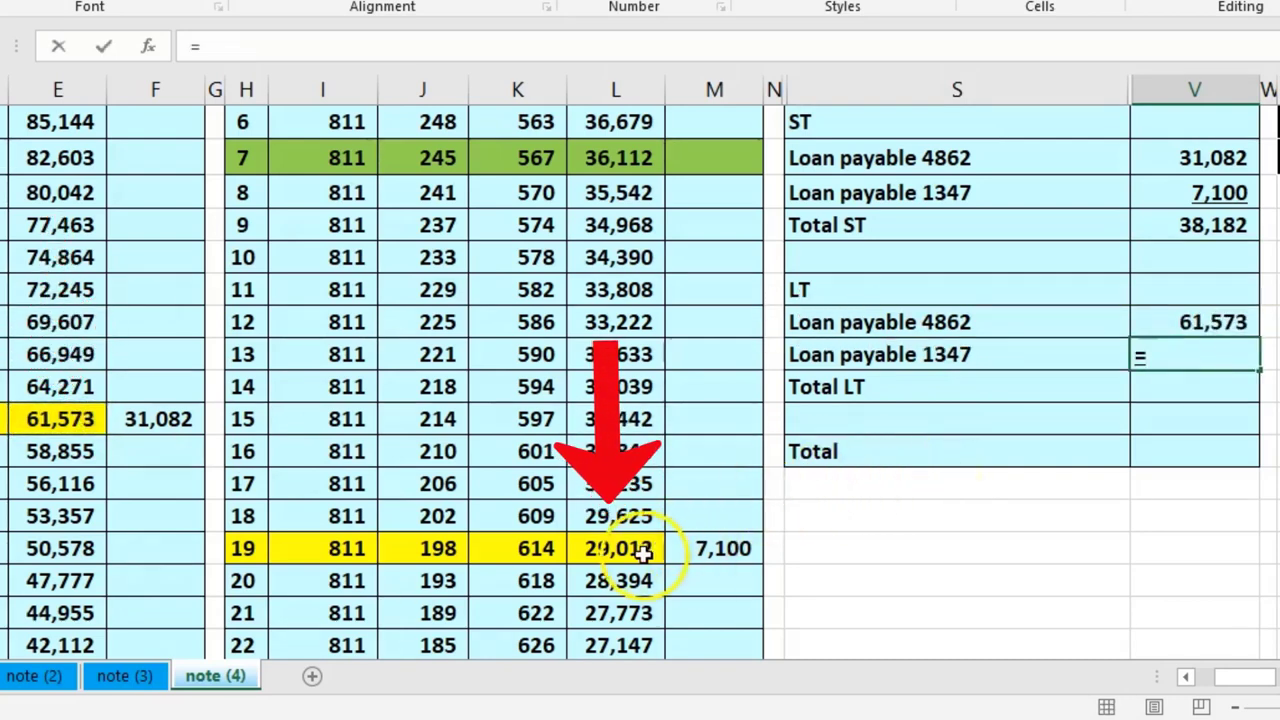
{"action": "key", "text": "Return"}
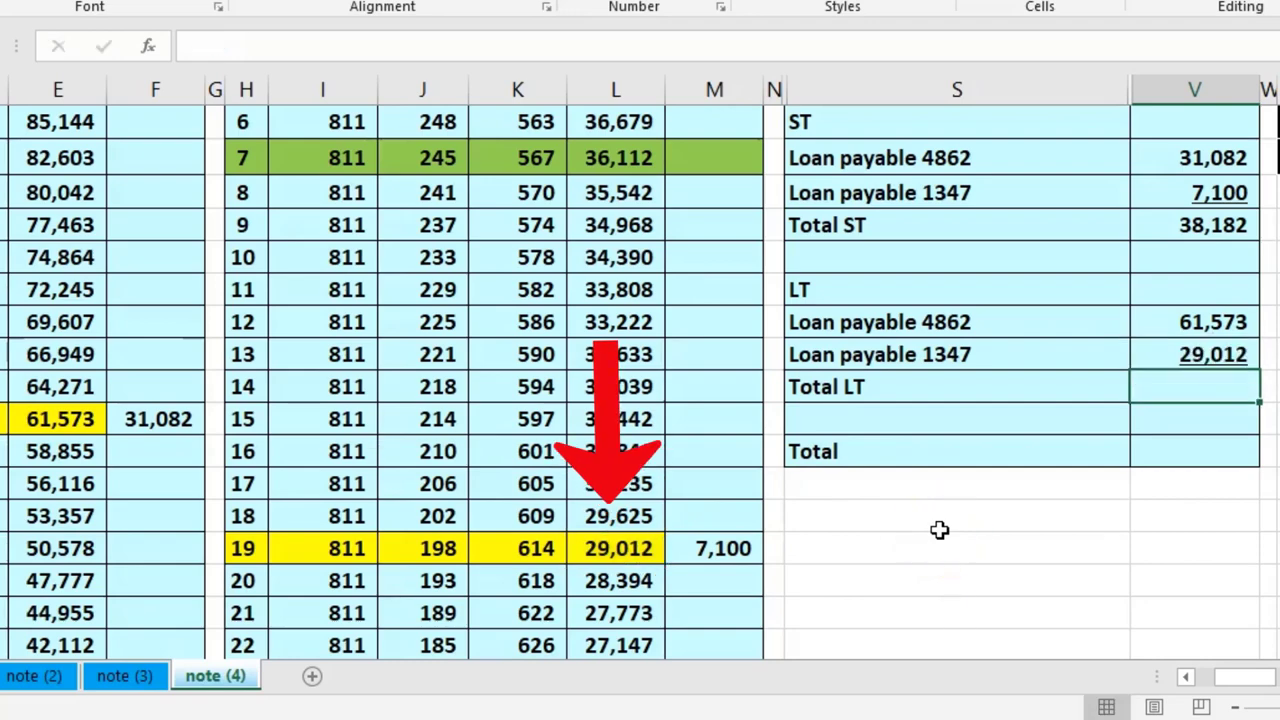
Total the long-term portions of both loans in the Total LT row with a SUM of V22:V23.
{"action": "type", "text": "=sum("}
{"action": "key", "text": "Up"}
{"action": "key", "text": "shift+Up"}
{"action": "key", "text": "Return"}
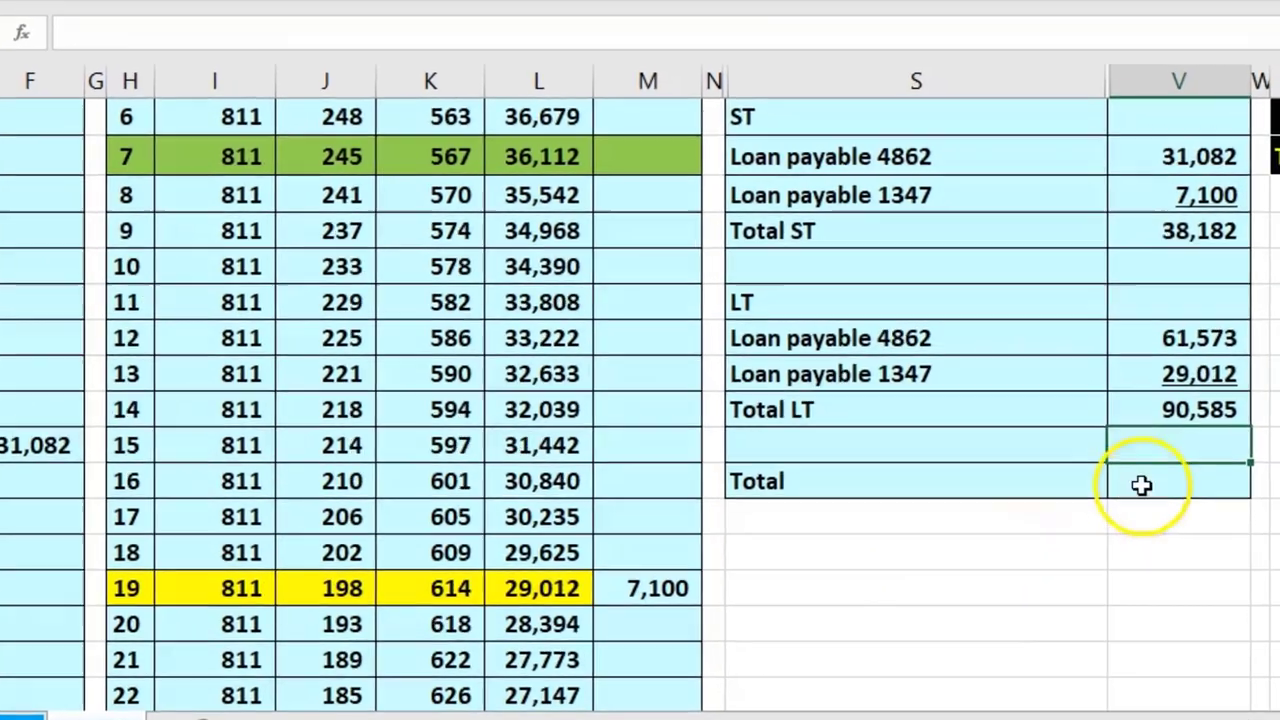
Add the short-term and long-term totals in the Total row with =V19+V24.
{"action": "left_click", "coordinate": [1141, 485]}
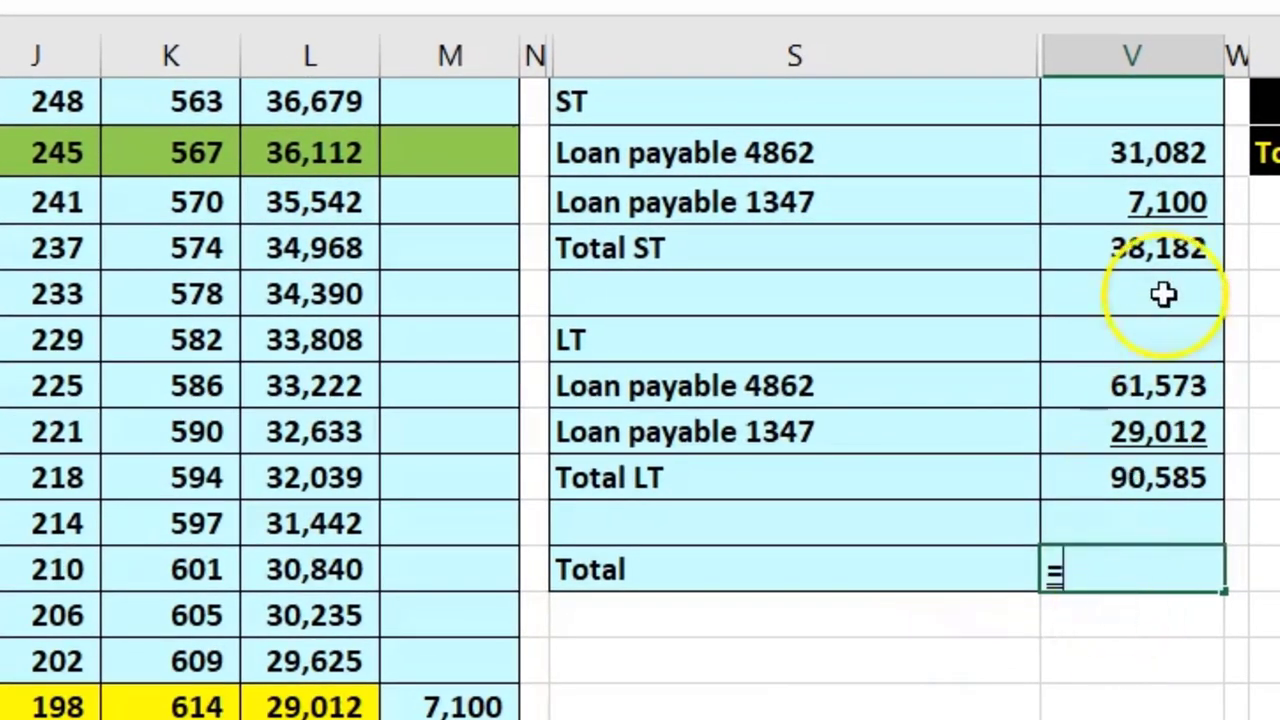
{"action": "type", "text": "="}
{"action": "left_click", "coordinate": [1155, 255]}
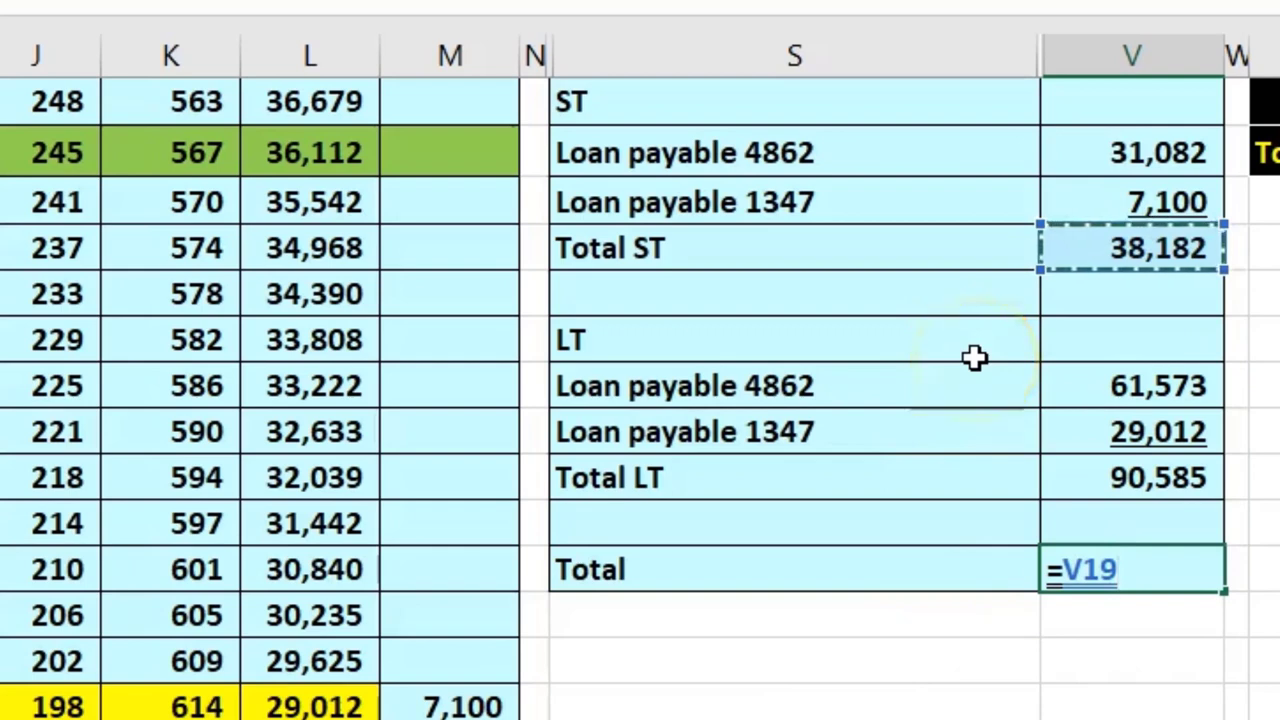
{"action": "type", "text": "+"}
{"action": "left_click", "coordinate": [1121, 478]}
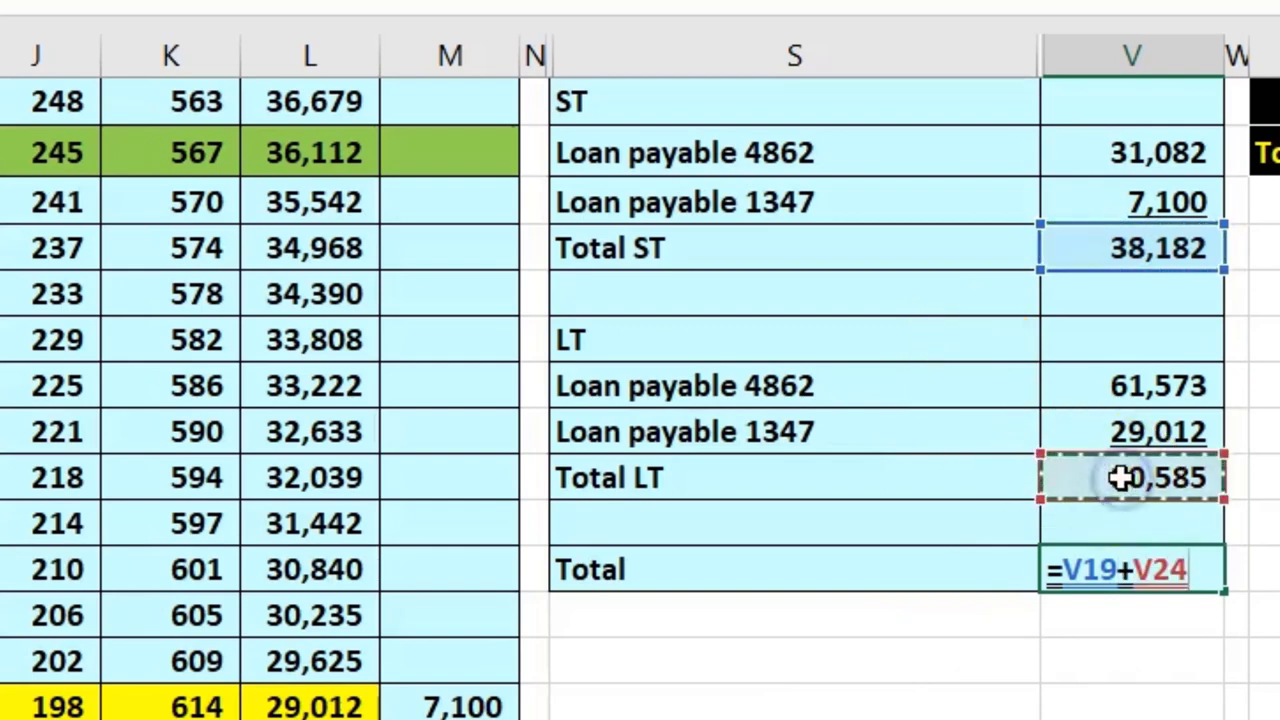
{"action": "key", "text": "Return"}
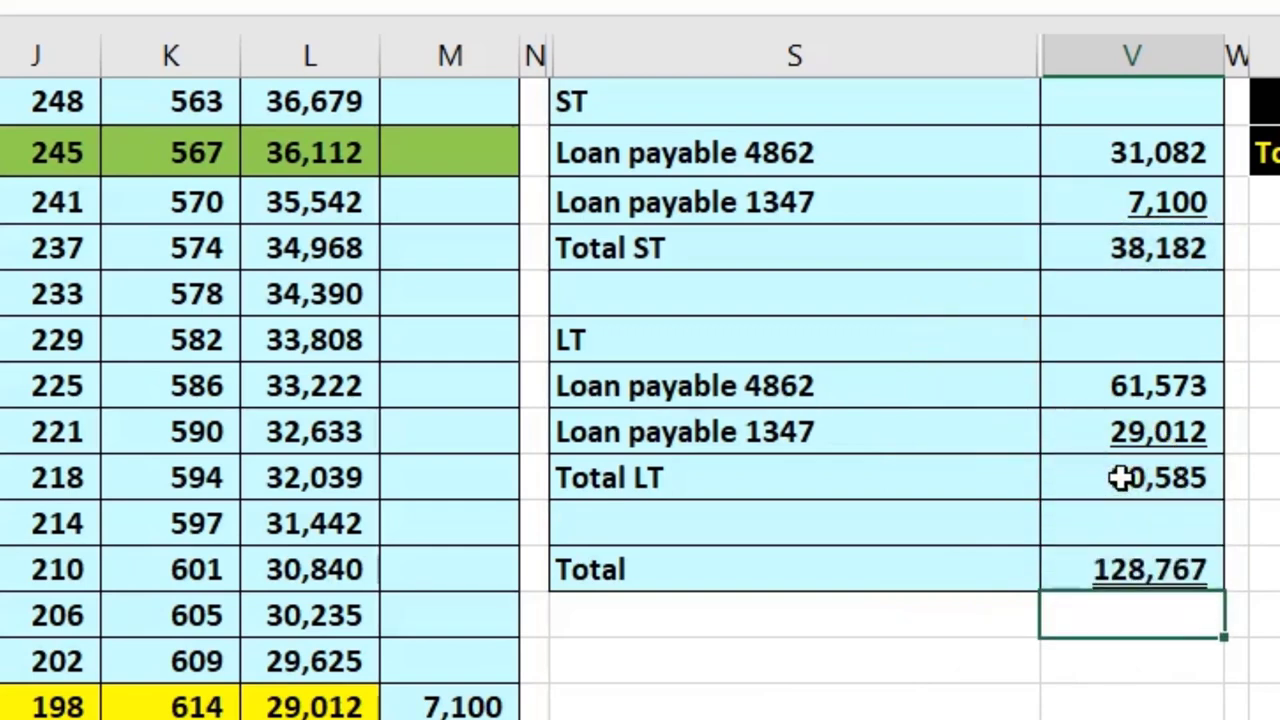
Sum the short-term and long-term portions of Loan payable 4862 and compare the result with its trial balance amount.
{"action": "scroll", "coordinate": [640, 400], "scroll_direction": "right", "scroll_amount": 5}
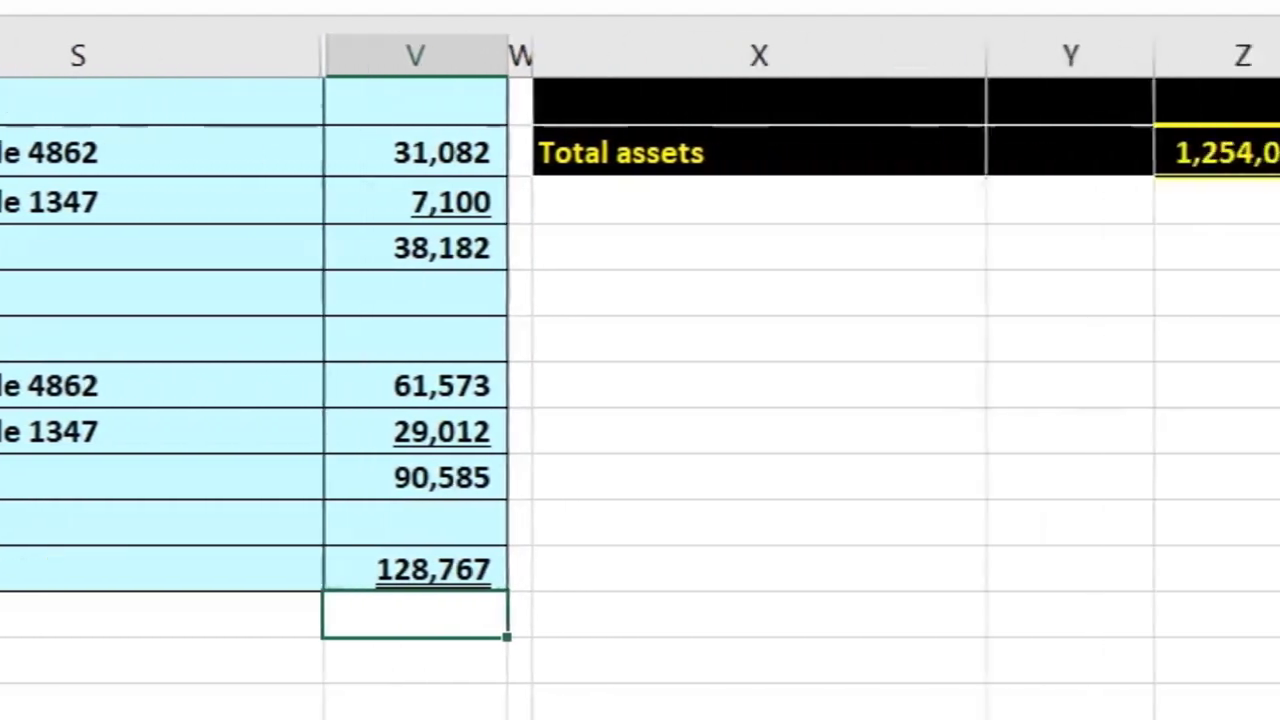
{"action": "scroll", "coordinate": [640, 400], "scroll_direction": "up", "scroll_amount": 3}
{"action": "scroll", "coordinate": [640, 400], "scroll_direction": "up", "scroll_amount": 1}
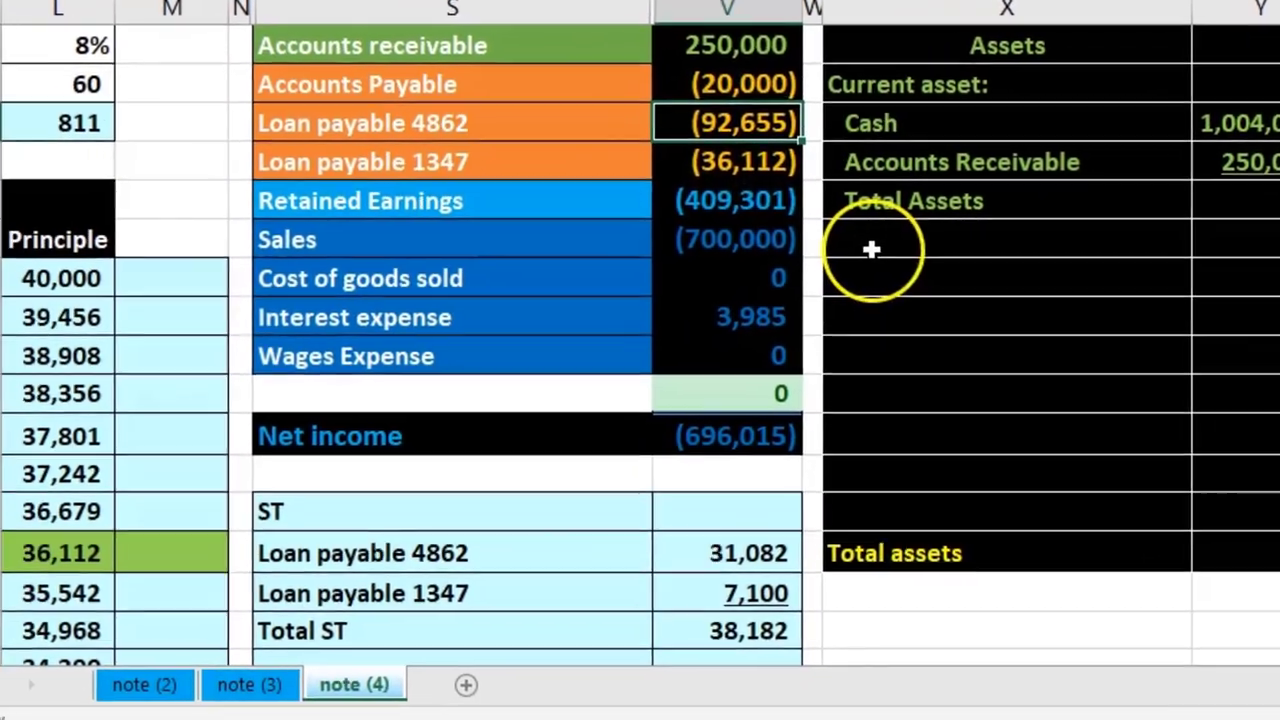
{"action": "scroll", "coordinate": [906, 458], "scroll_direction": "down", "scroll_amount": 1}
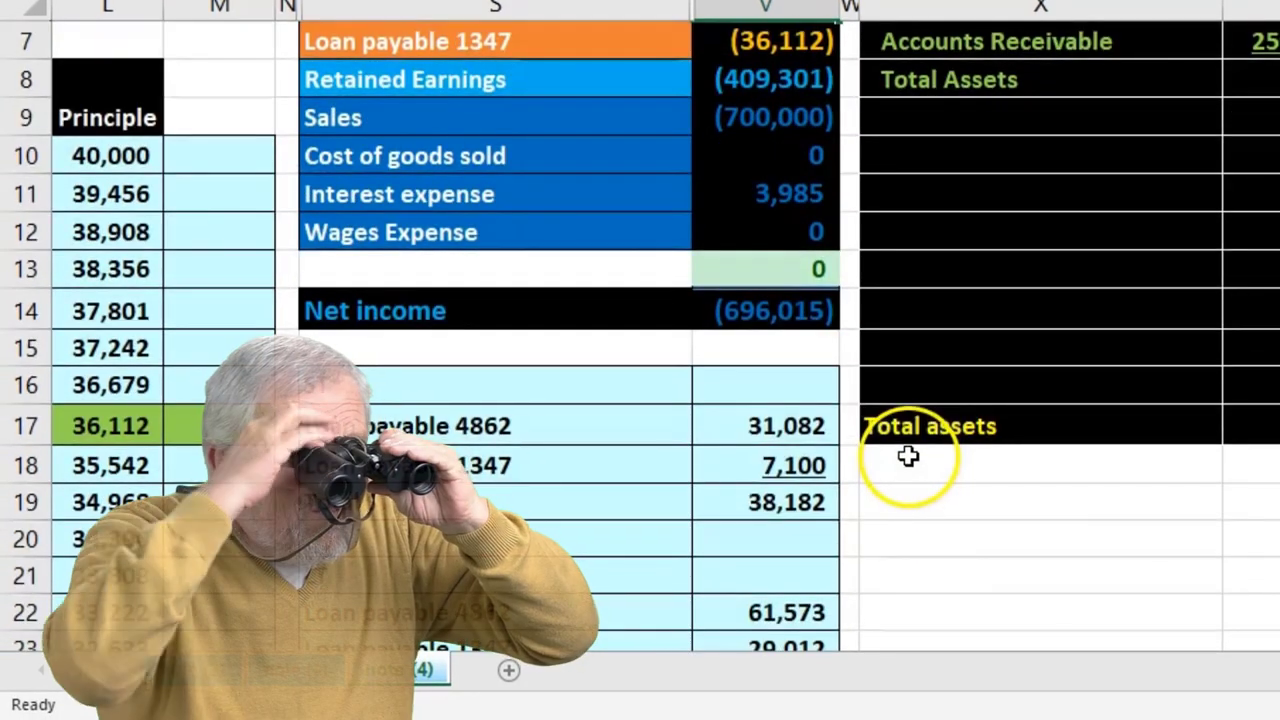
{"action": "scroll", "coordinate": [908, 457], "scroll_direction": "down", "scroll_amount": 3}
{"action": "scroll", "coordinate": [908, 449], "scroll_direction": "up", "scroll_amount": 2}
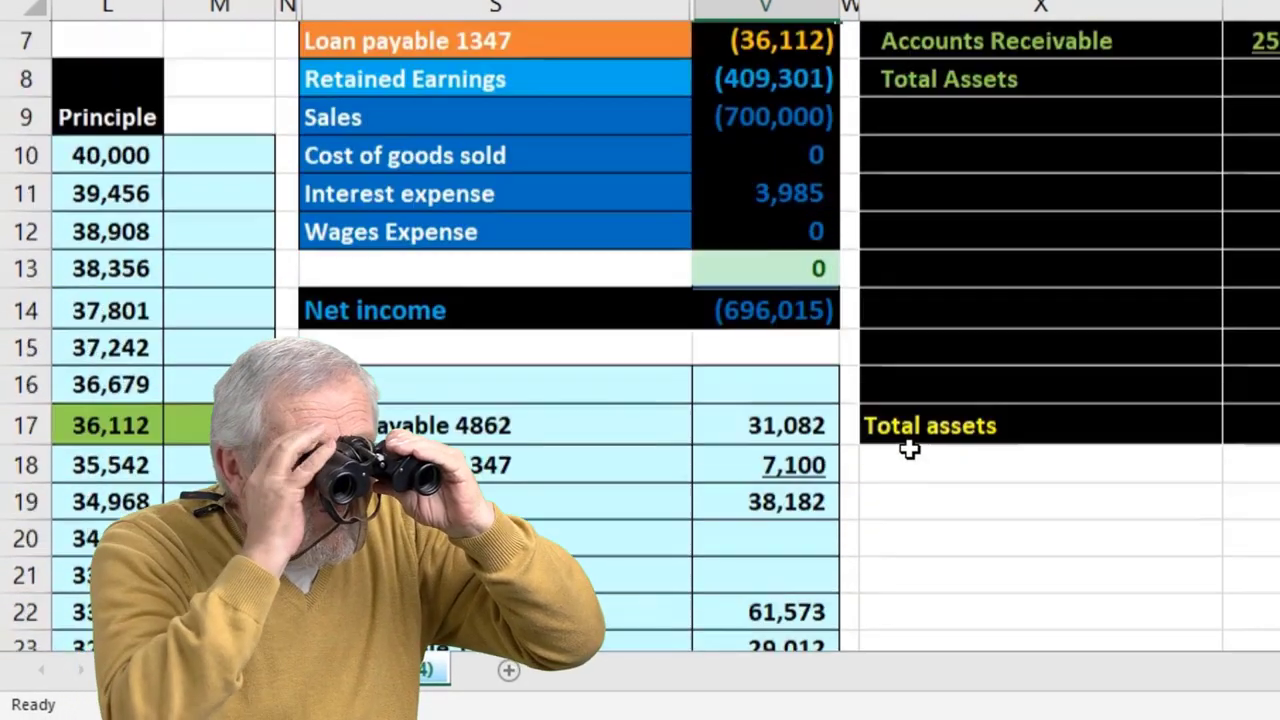
{"action": "scroll", "coordinate": [893, 396], "scroll_direction": "down", "scroll_amount": 2}
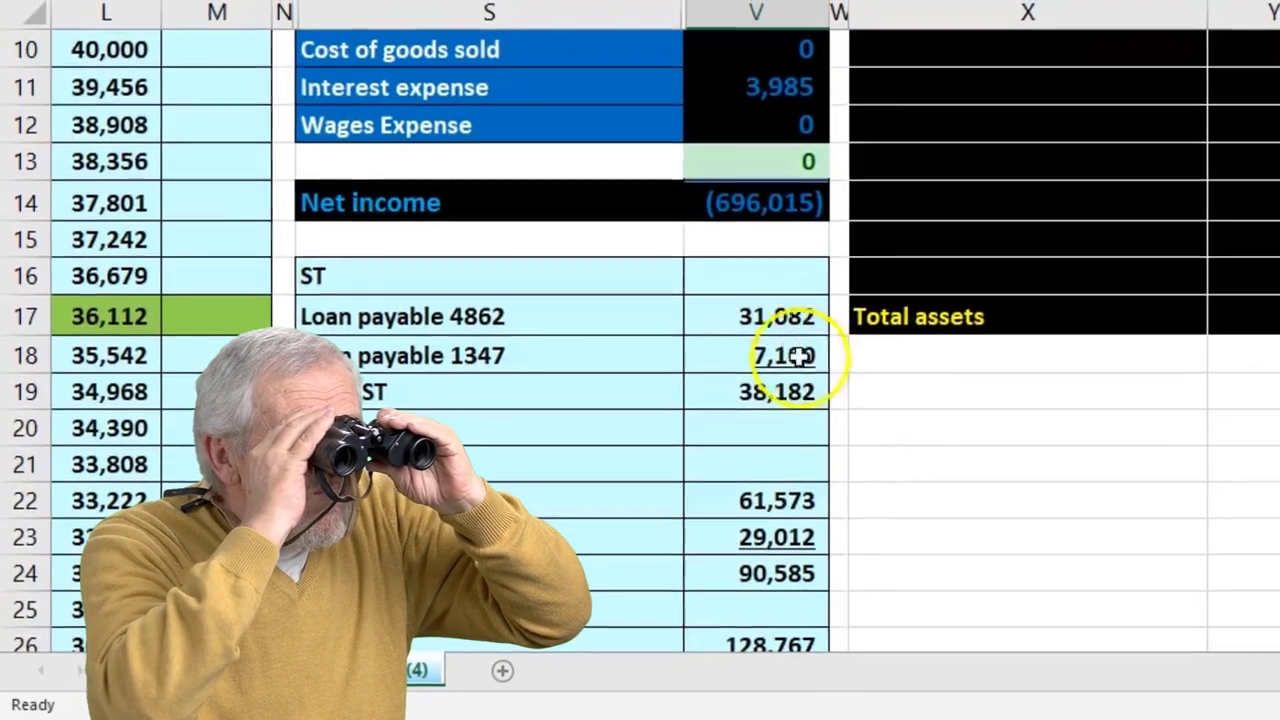
{"action": "left_click", "coordinate": [782, 322]}
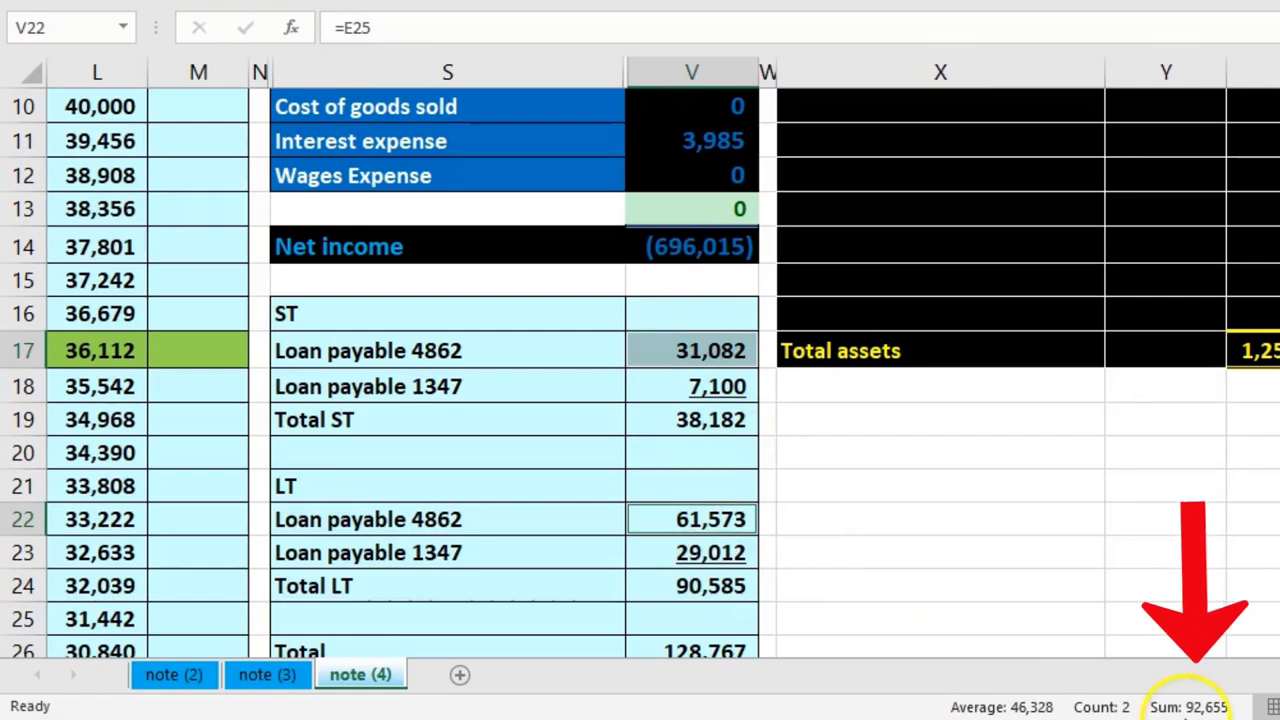
{"action": "scroll", "coordinate": [994, 563], "scroll_direction": "up", "scroll_amount": 3}
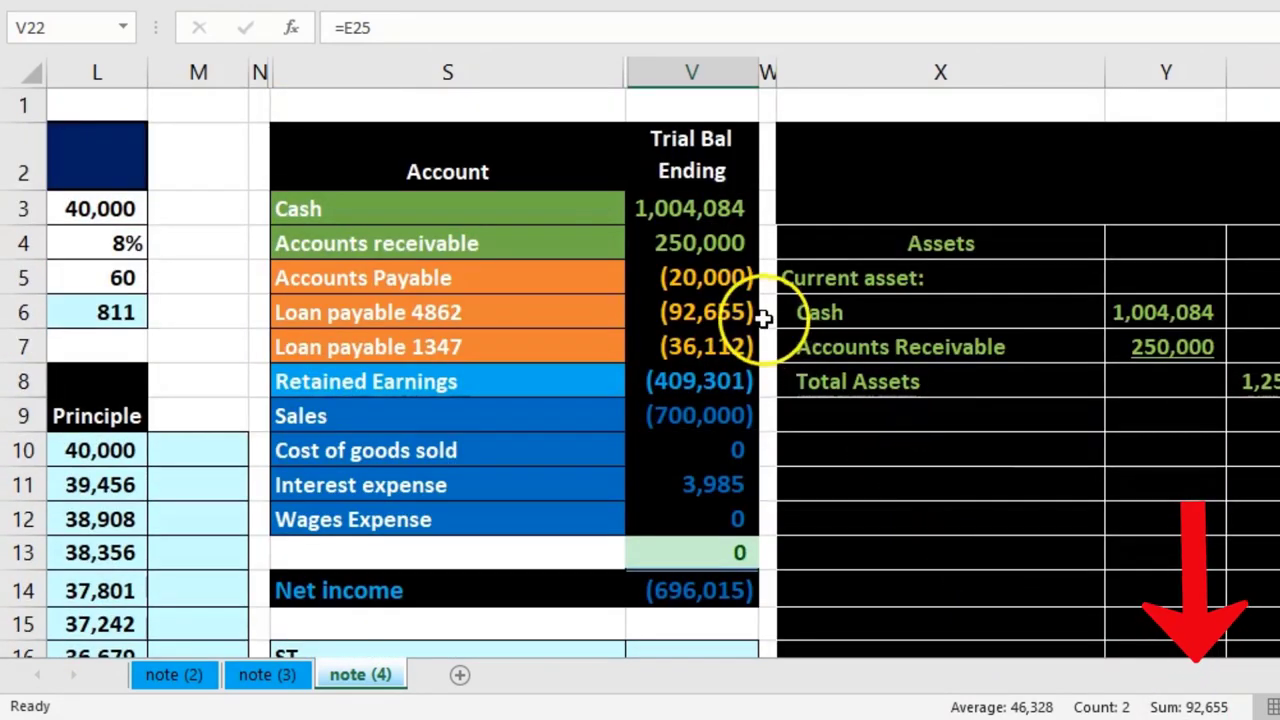
{"action": "scroll", "coordinate": [765, 318], "scroll_direction": "down", "scroll_amount": 3}
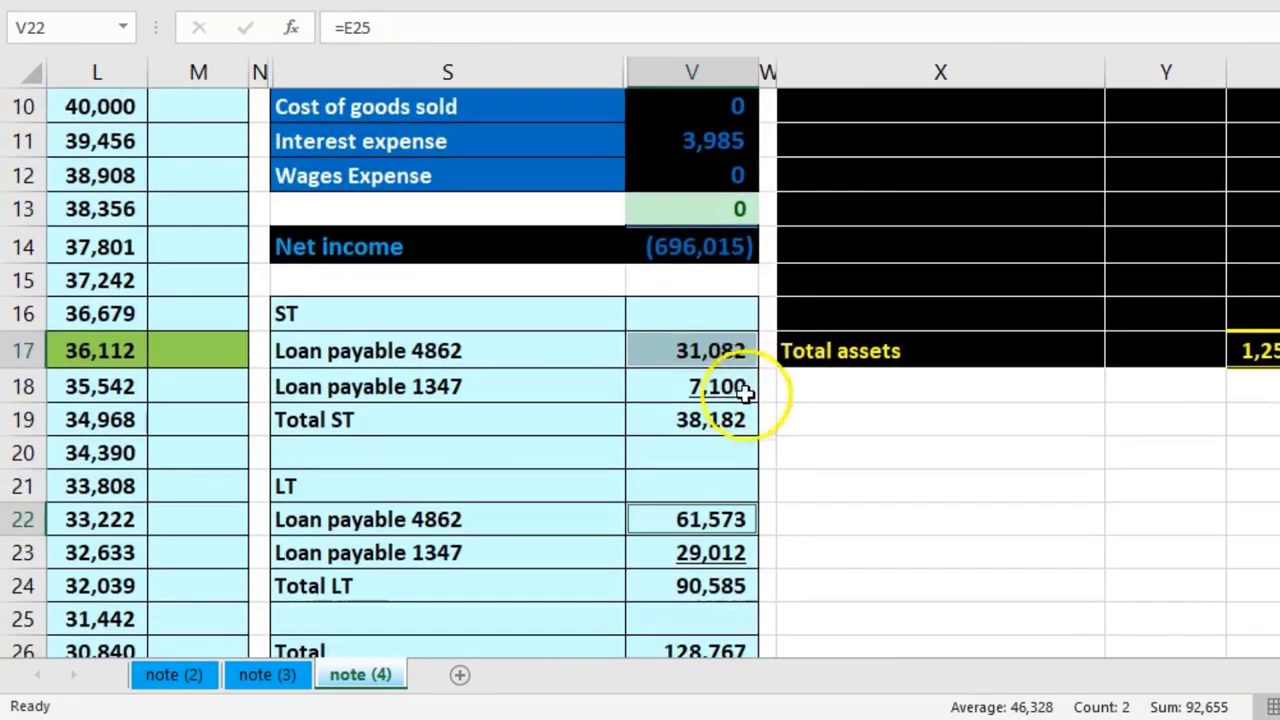
Sum the short-term and long-term portions of Loan payable 1347 and compare the result with its trial balance amount in V7.
{"action": "left_click", "coordinate": [728, 386]}
{"action": "left_click", "coordinate": [736, 552], "text": "ctrl"}
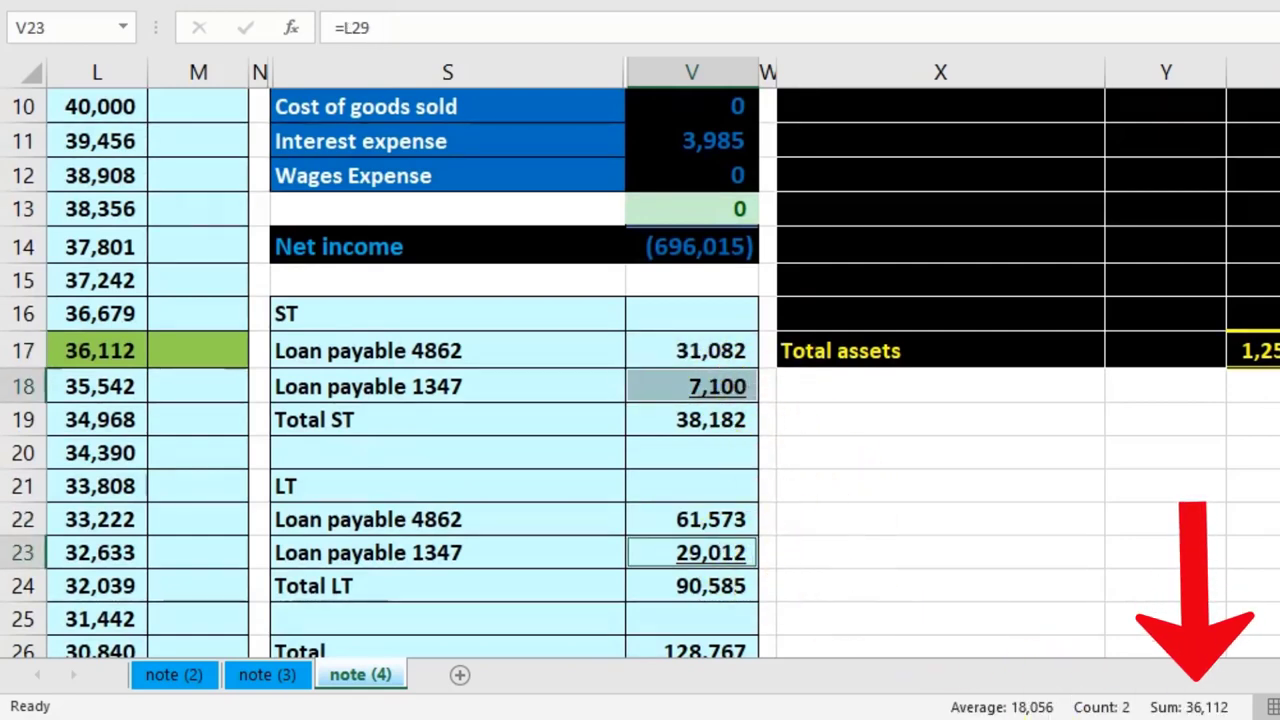
{"action": "scroll", "coordinate": [994, 557], "scroll_direction": "up", "scroll_amount": 3}
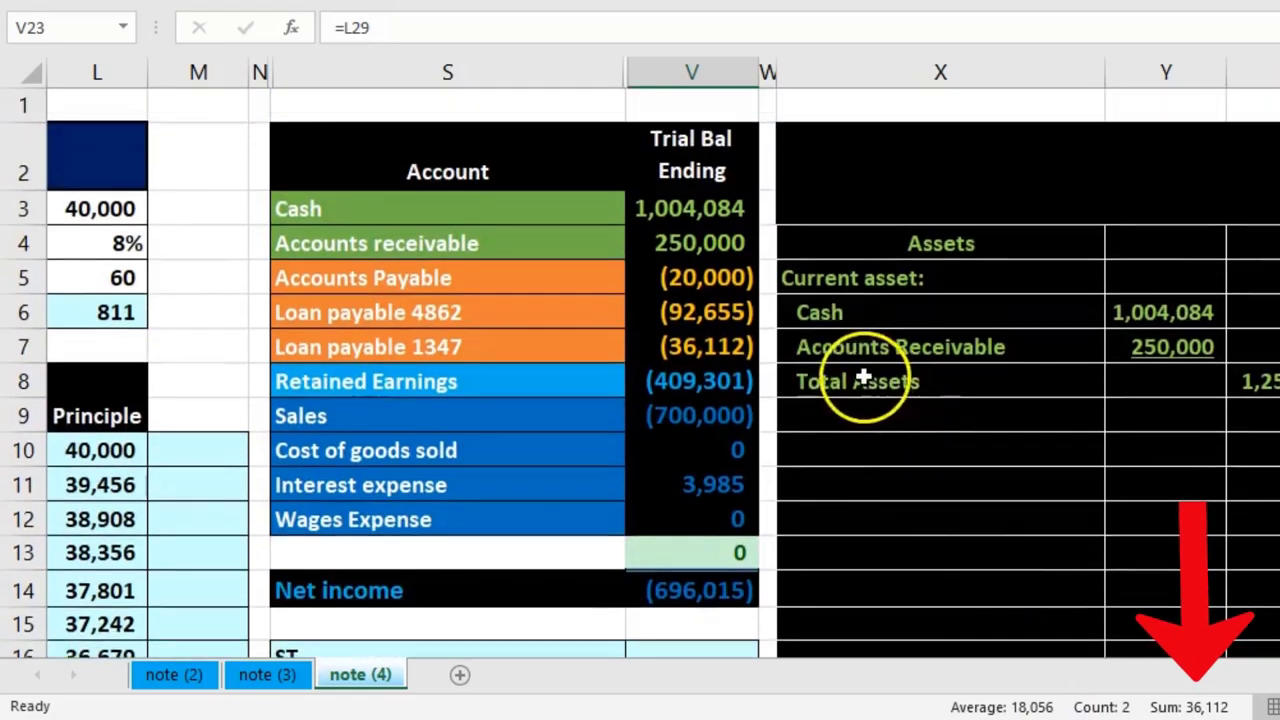
{"action": "left_click", "coordinate": [707, 350]}
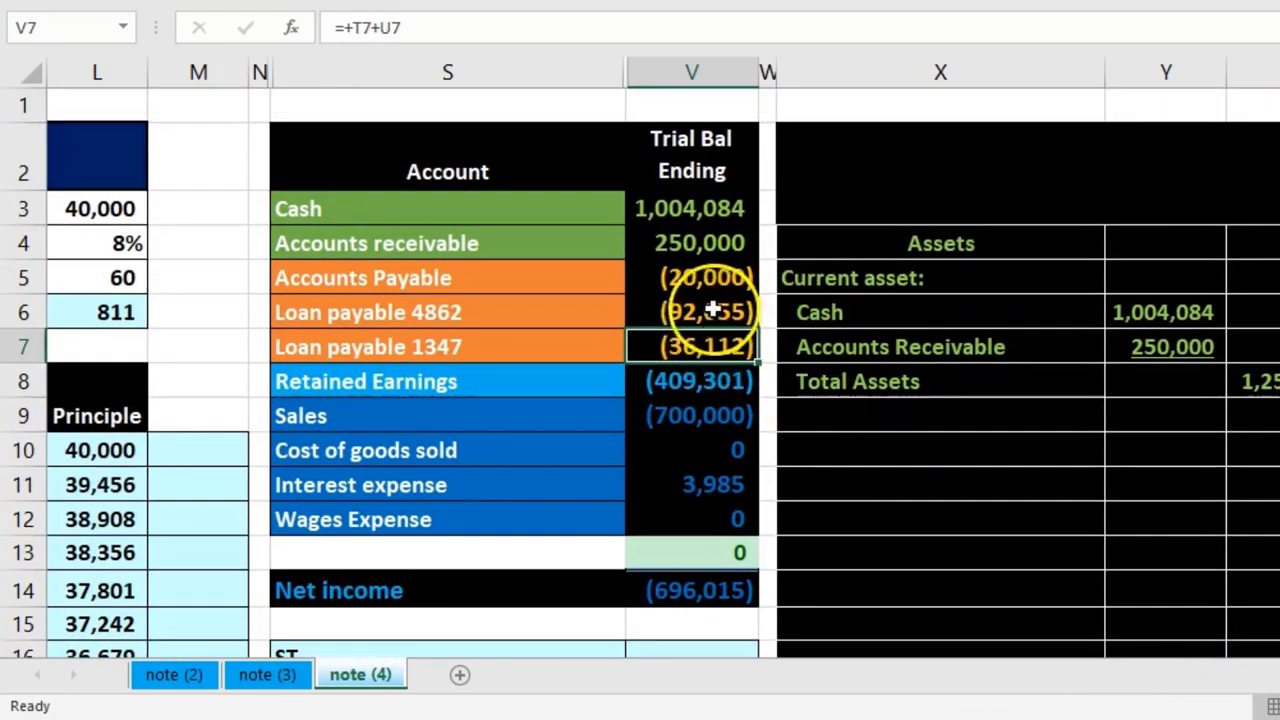
Sum both loan balances in V6:V7 of the trial balance and compare them with the Total formula in V26.
{"action": "left_click_drag", "start_coordinate": [645, 316], "coordinate": [645, 343]}
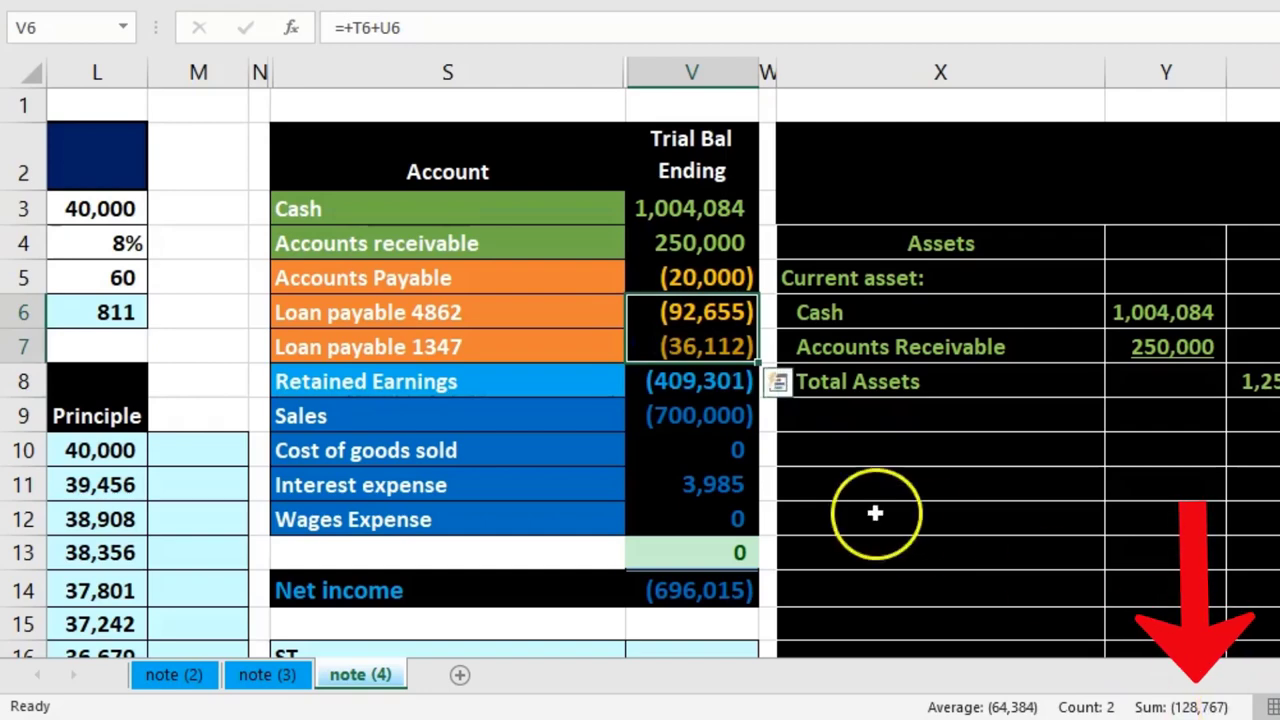
{"action": "scroll", "coordinate": [877, 514], "scroll_direction": "down", "scroll_amount": 4}
{"action": "double_click", "coordinate": [733, 549]}
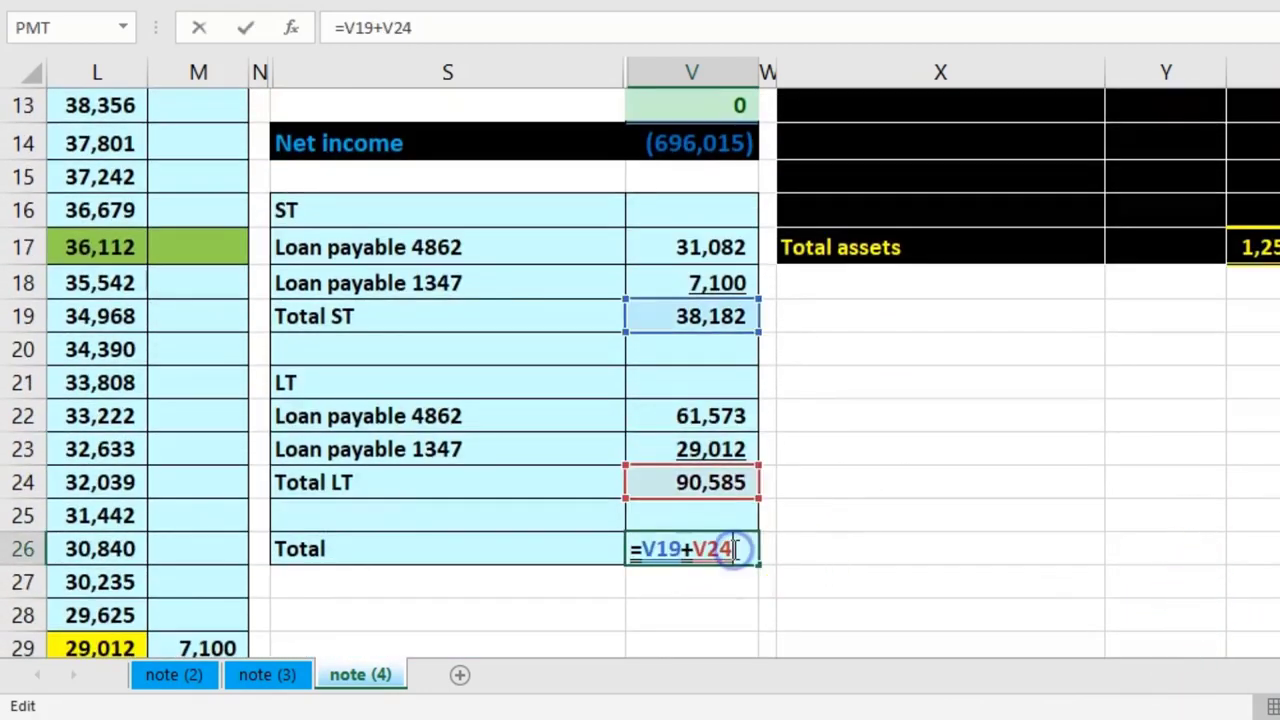
{"action": "key", "text": "Return"}
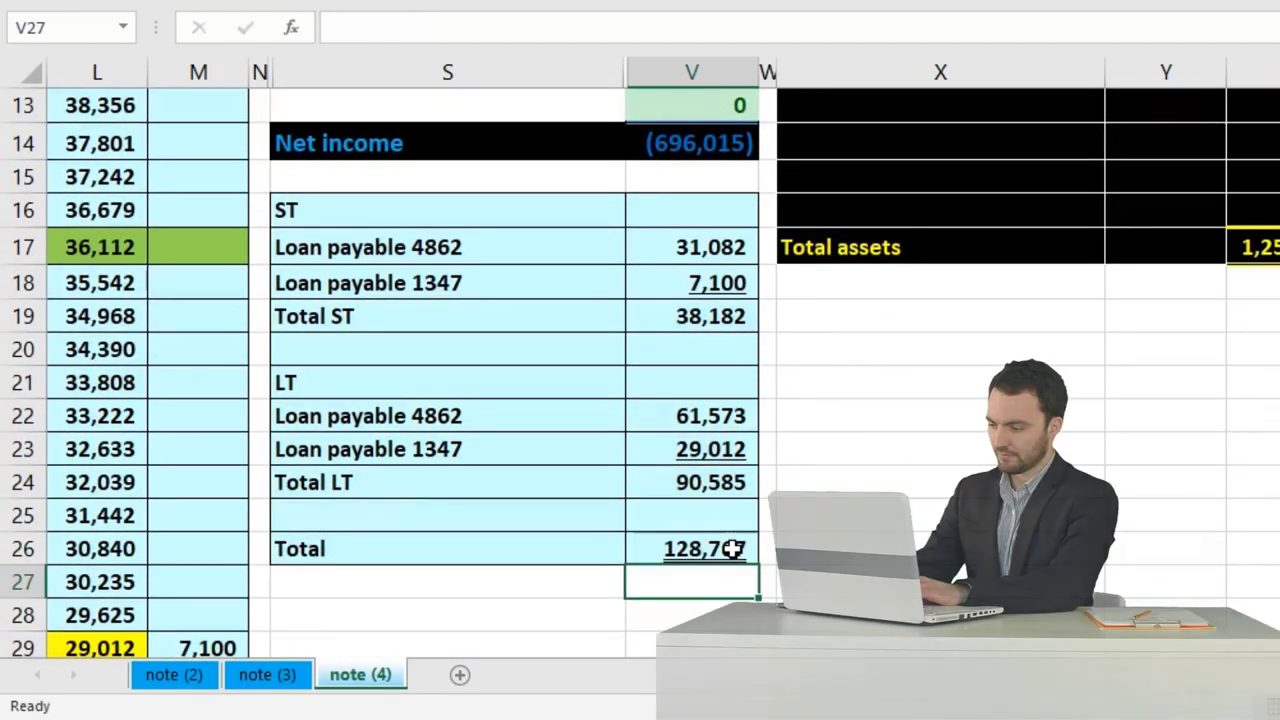
Review how Loan payable 4862 and Loan payable 1347 are each listed in both the ST and LT sections.
{"action": "left_click", "coordinate": [560, 250]}
{"action": "left_click", "coordinate": [518, 405]}
{"action": "left_click", "coordinate": [483, 245]}
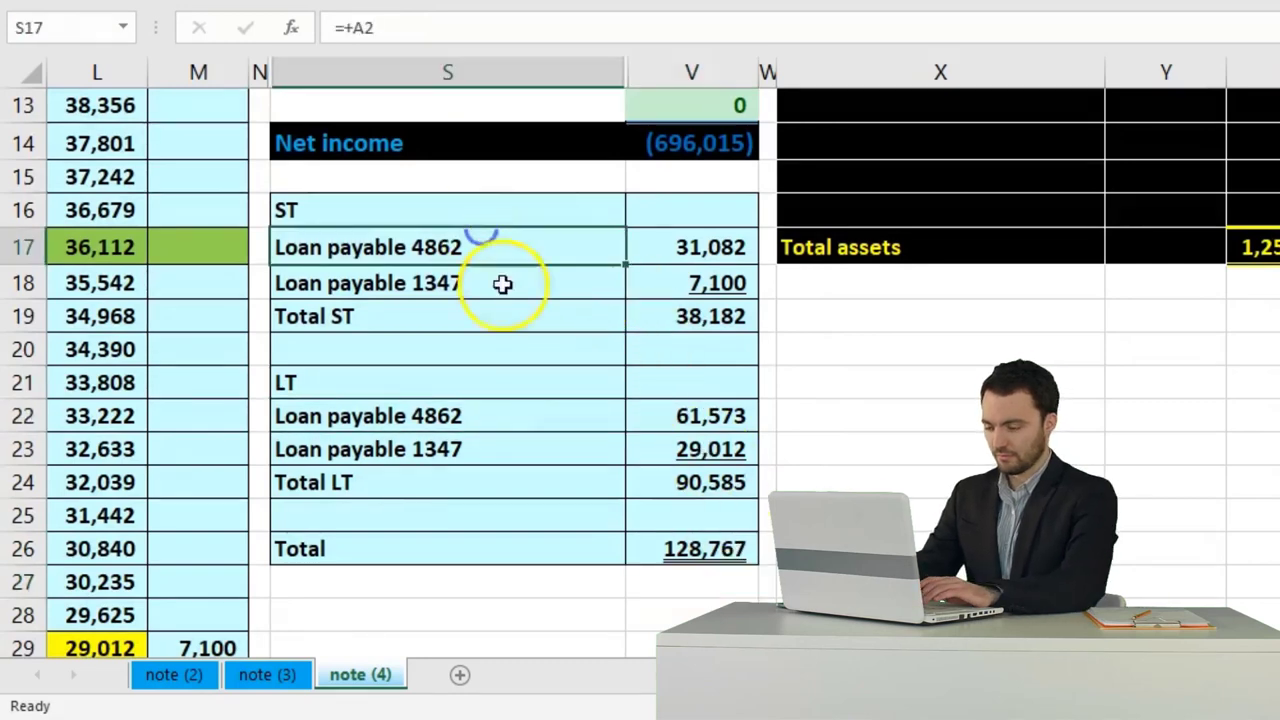
{"action": "left_click", "coordinate": [511, 408]}
{"action": "left_click", "coordinate": [497, 285]}
{"action": "left_click", "coordinate": [500, 447]}
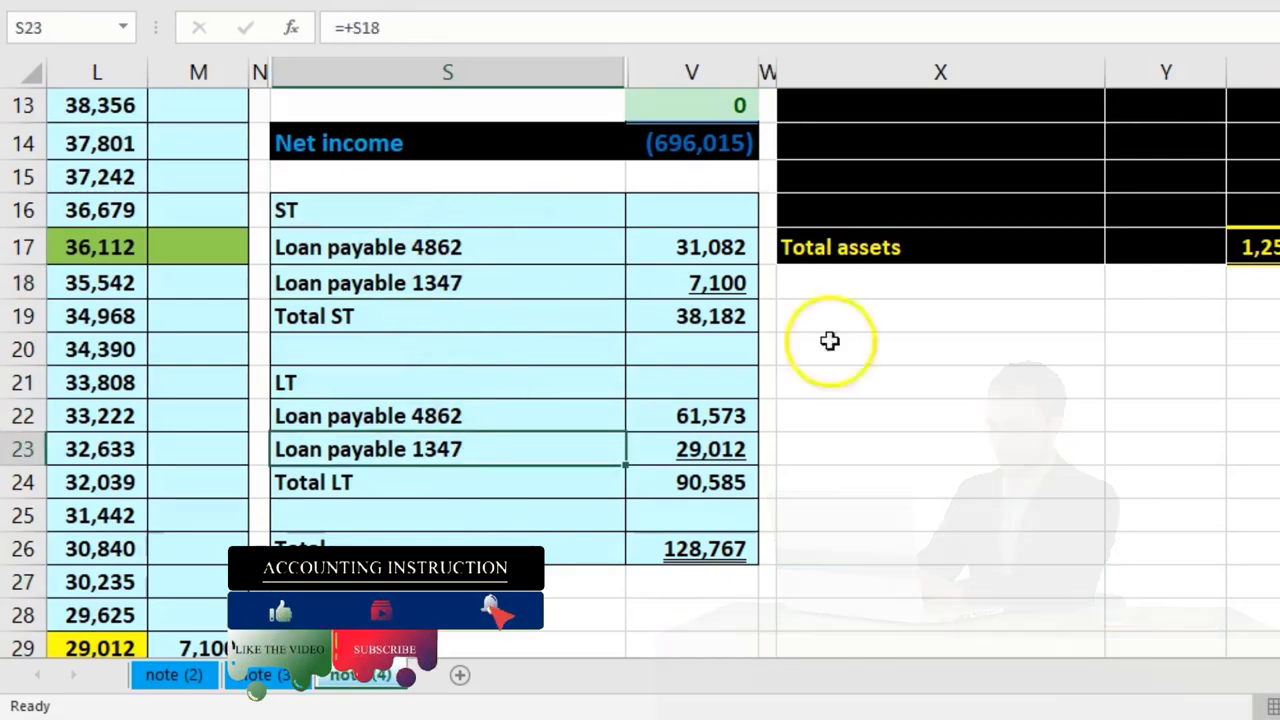
Examine the balance sheet's notes payable lines and the two trial balance loan amounts in V6:V7 that they represent.
{"action": "left_click", "coordinate": [1154, 410]}
{"action": "scroll", "coordinate": [1165, 390], "scroll_direction": "up", "scroll_amount": 3}
{"action": "left_click", "coordinate": [1245, 250]}
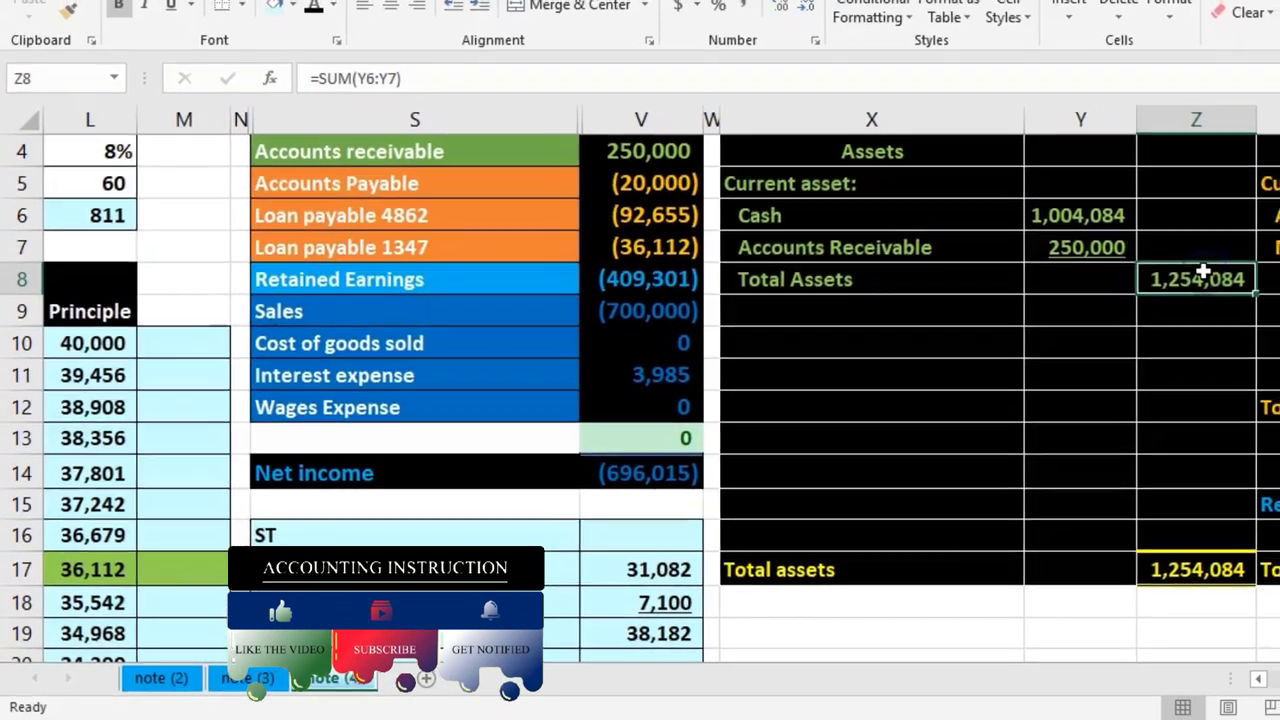
{"action": "key", "text": "Right"}
{"action": "key", "text": "Right"}
{"action": "key", "text": "Right"}
{"action": "key", "text": "Up"}
{"action": "key", "text": "Left"}
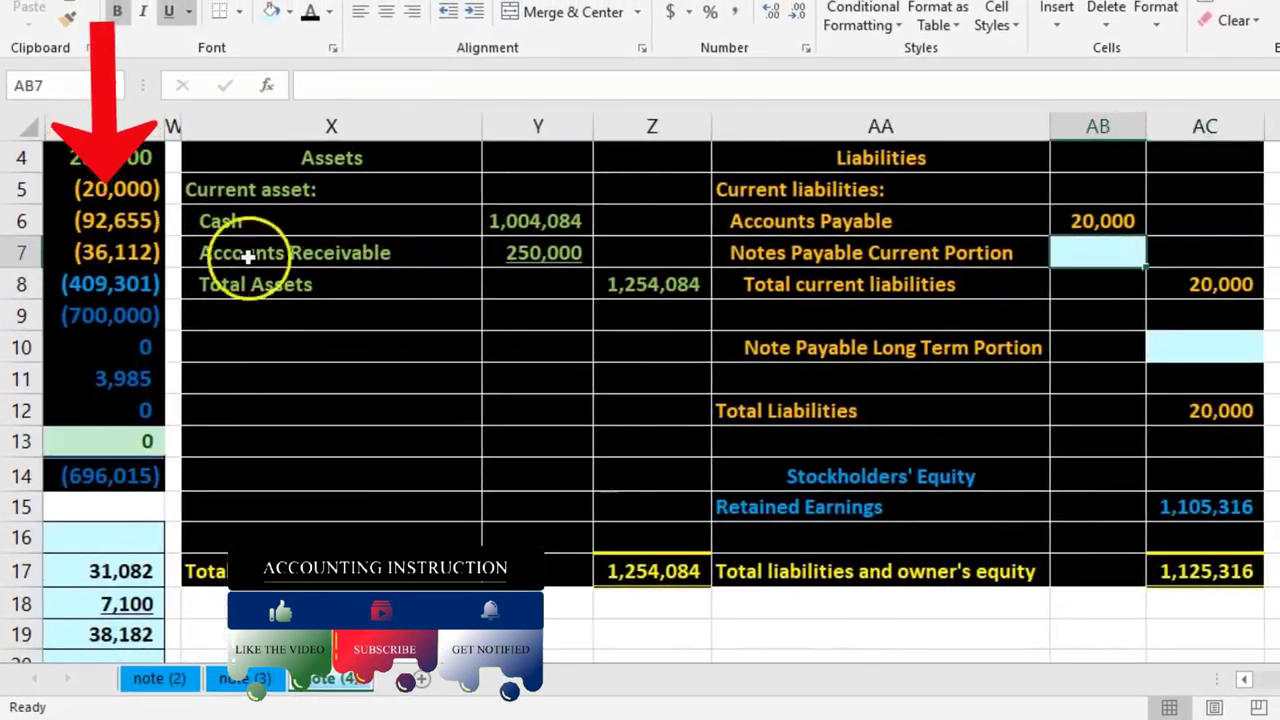
{"action": "left_click_drag", "start_coordinate": [124, 218], "coordinate": [117, 260]}
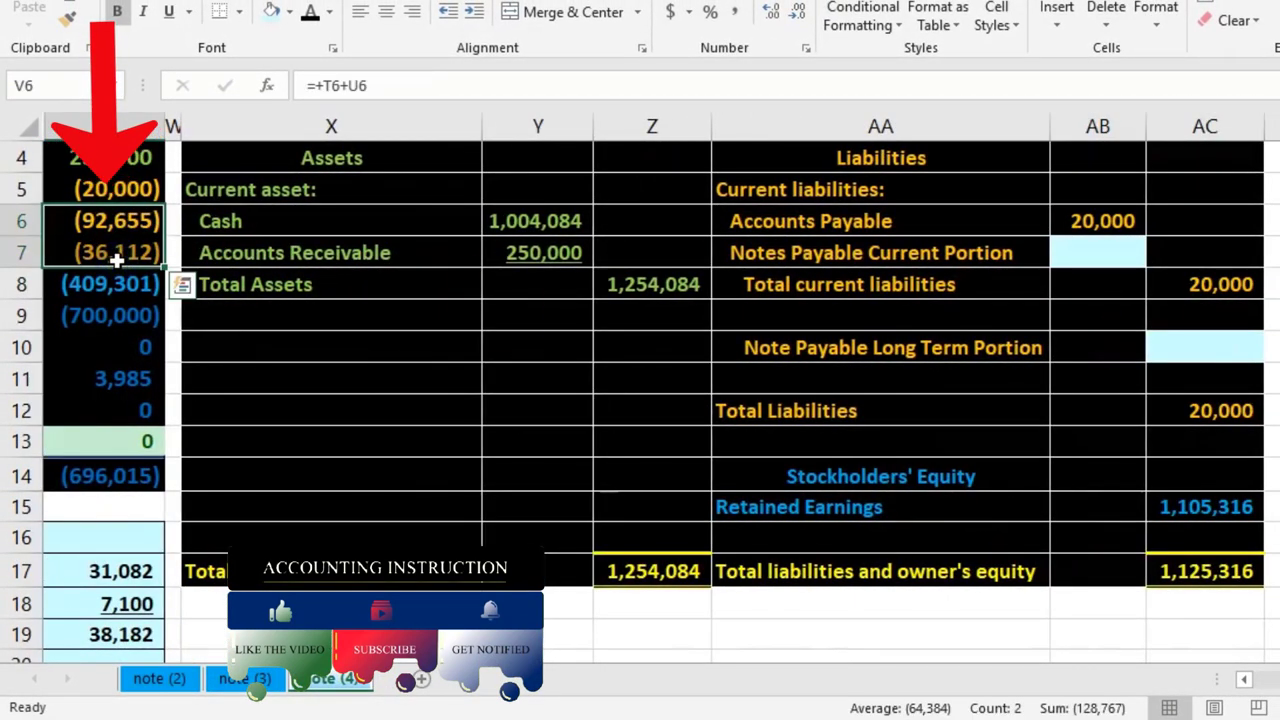
Link Notes Payable Current Portion in AB7 of the balance sheet to the Total ST amount in V19.
{"action": "left_click", "coordinate": [1065, 247]}
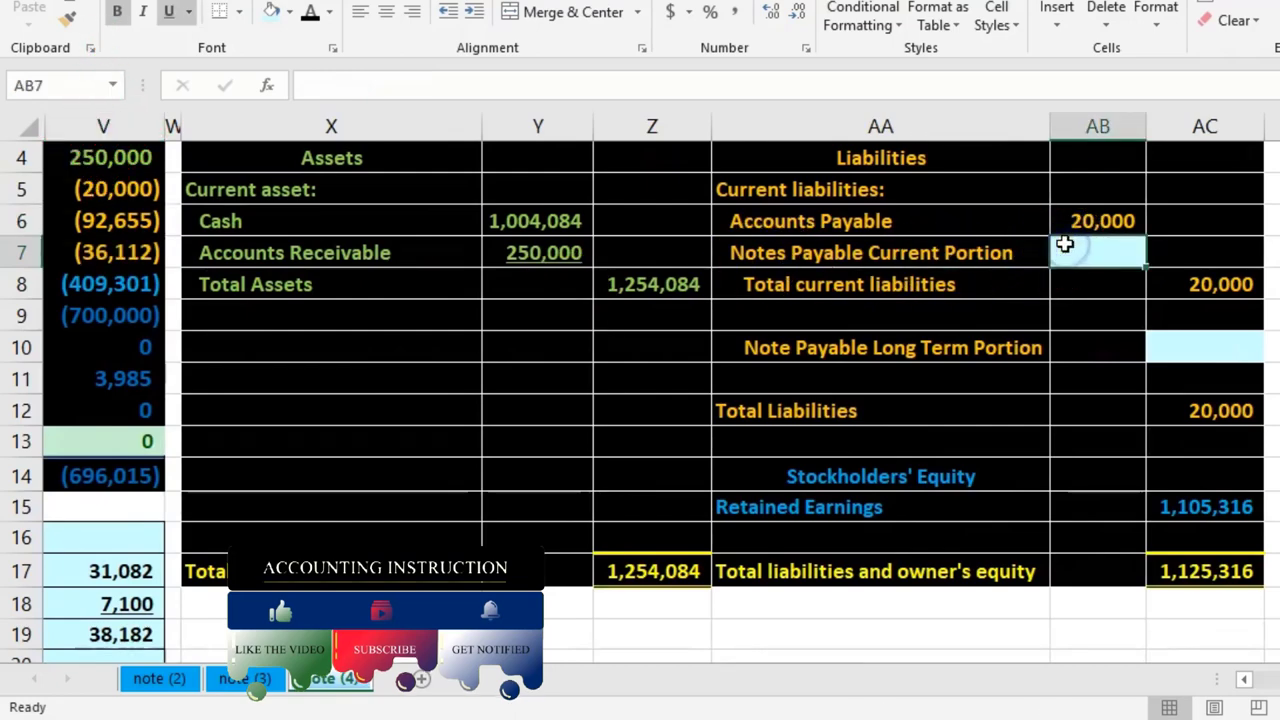
{"action": "type", "text": "="}
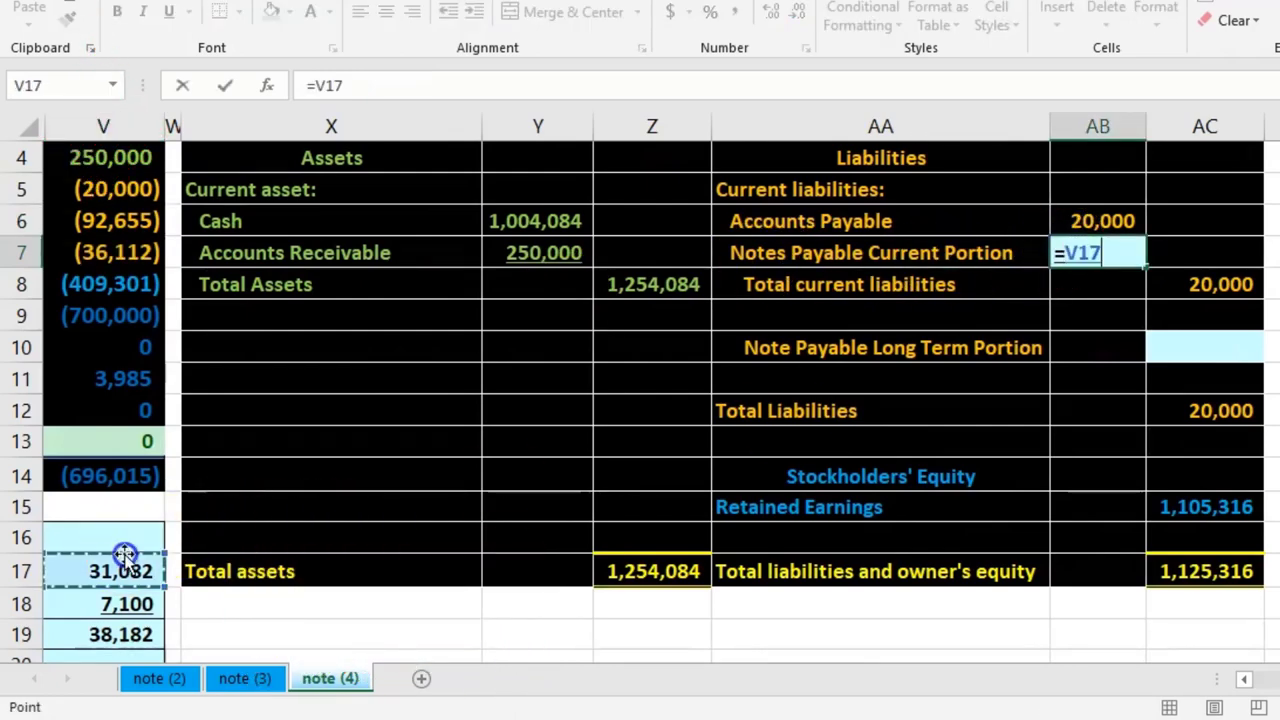
{"action": "key", "text": "Left"}
{"action": "key", "text": "Left"}
{"action": "key", "text": "Left"}
{"action": "key", "text": "Down"}
{"action": "key", "text": "Down"}
{"action": "key", "text": "Right"}
{"action": "key", "text": "Right"}
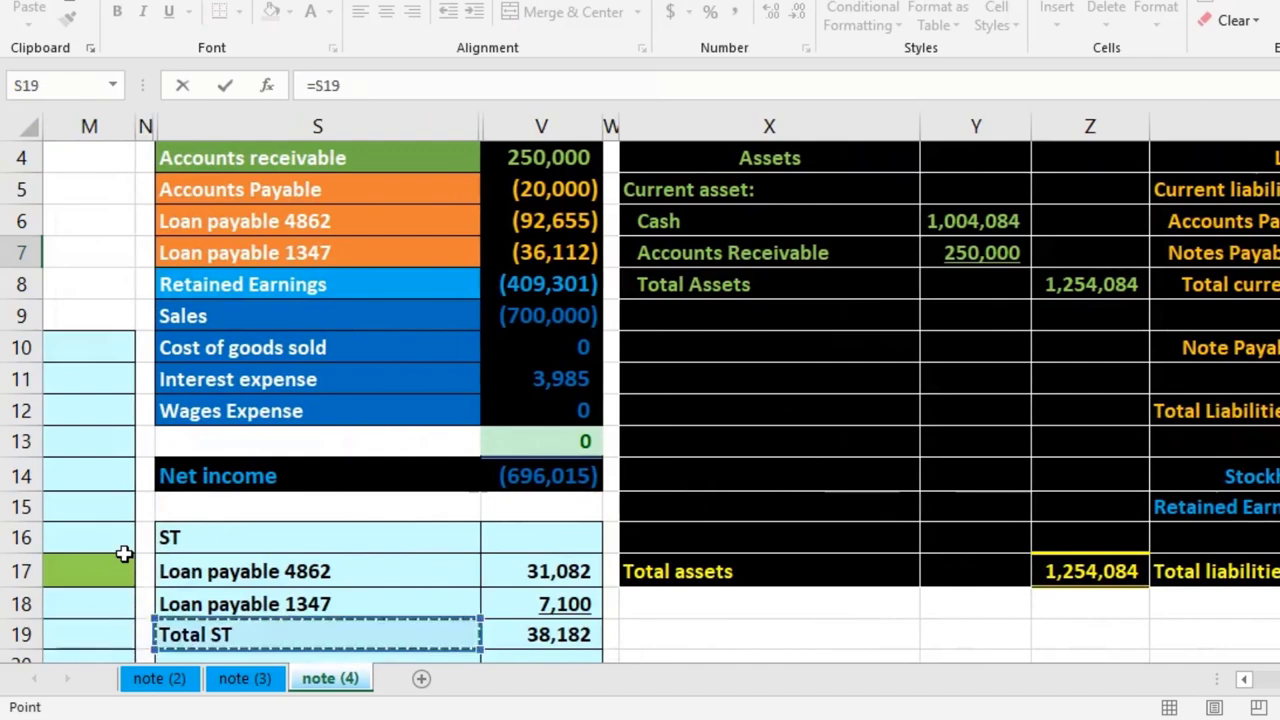
{"action": "key", "text": "Right"}
{"action": "key", "text": "Right"}
{"action": "key", "text": "Left"}
{"action": "key", "text": "Return"}
Link Note Payable Long Term Portion in AC10 of the balance sheet to the Total LT amount with =V24.
{"action": "key", "text": "Down"}
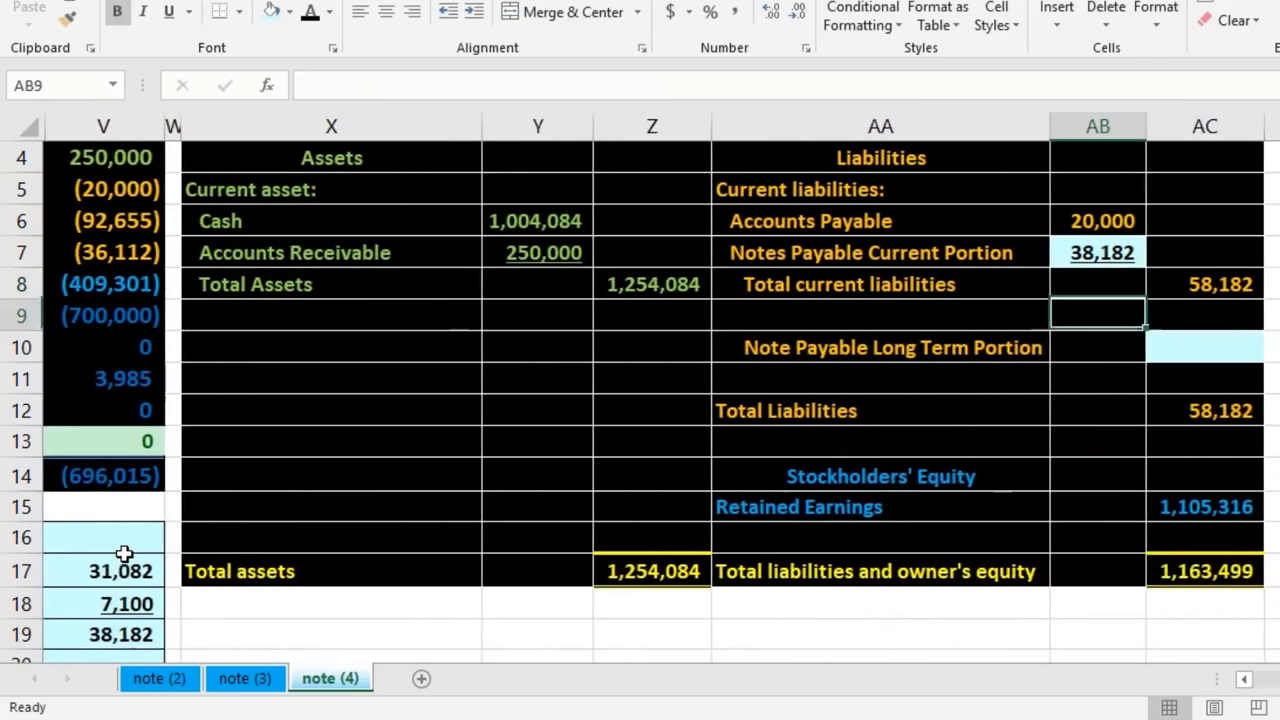
{"action": "key", "text": "Down"}
{"action": "key", "text": "Right"}
{"action": "type", "text": "="}
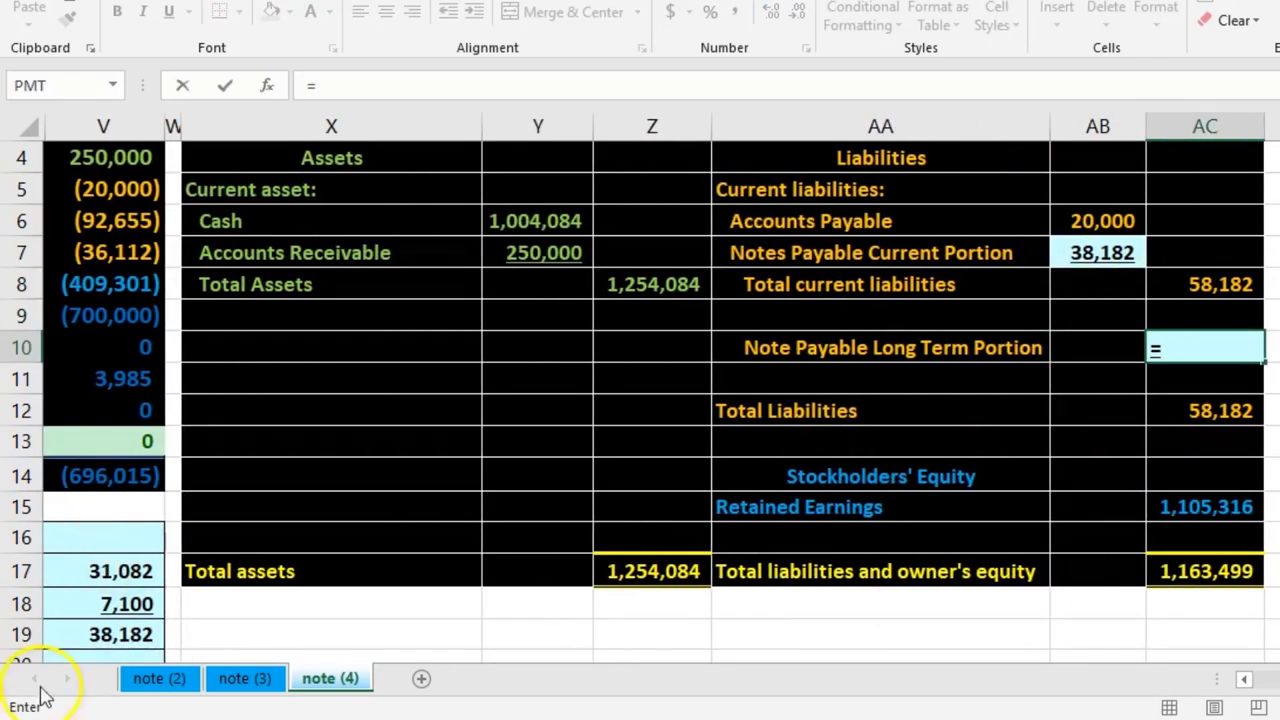
{"action": "scroll", "coordinate": [1194, 686], "scroll_direction": "left", "scroll_amount": 5}
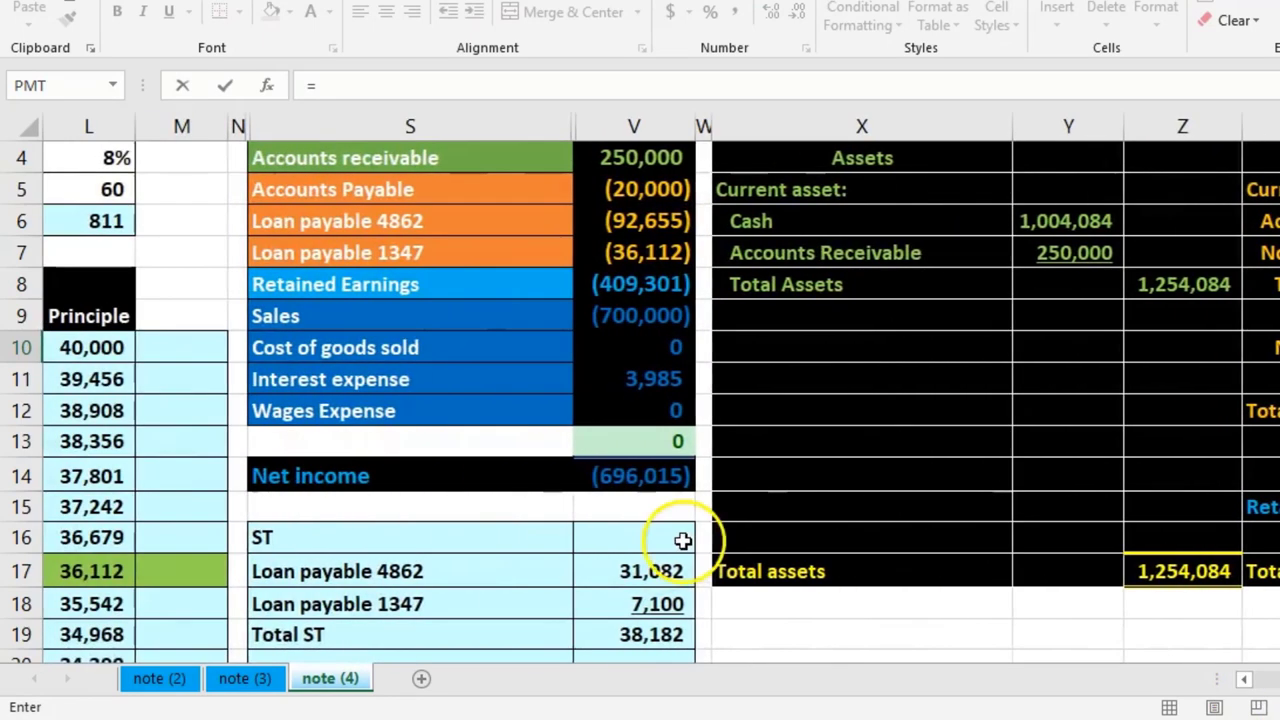
{"action": "scroll", "coordinate": [686, 543], "scroll_direction": "down", "scroll_amount": 2}
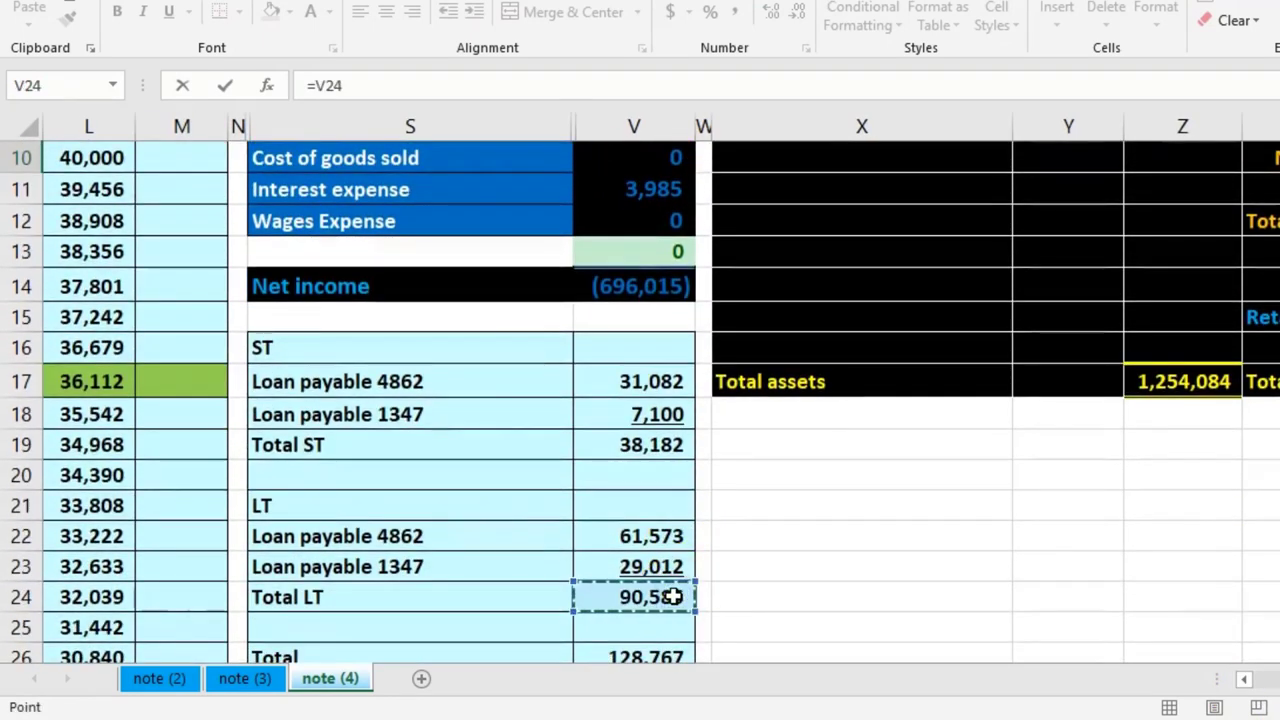
{"action": "key", "text": "Return"}
Sum the current portion in AB7 and long-term portion in AC10 and compare the result with the Total in V26.
{"action": "key", "text": "Up"}
{"action": "key", "text": "Up"}
{"action": "key", "text": "Up"}
{"action": "key", "text": "Up"}
{"action": "key", "text": "Up"}
{"action": "key", "text": "Up"}
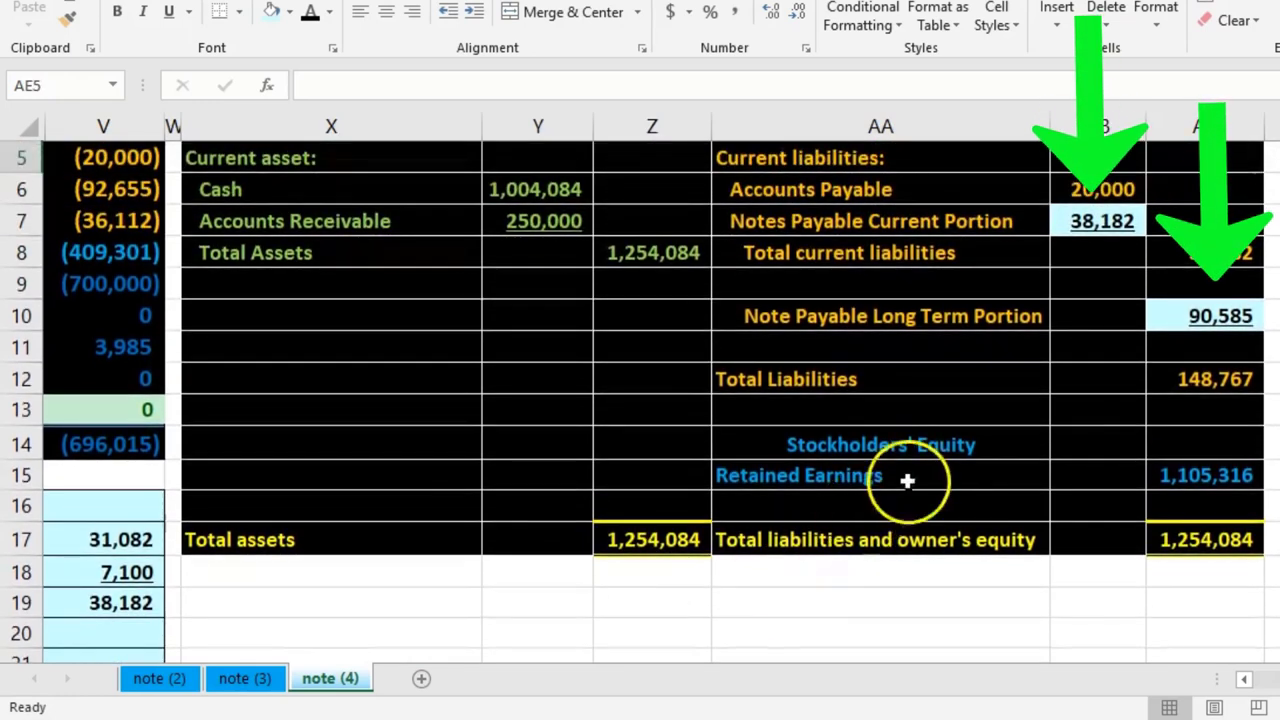
{"action": "left_click", "coordinate": [1100, 221]}
{"action": "left_click", "coordinate": [1195, 316], "text": "ctrl"}
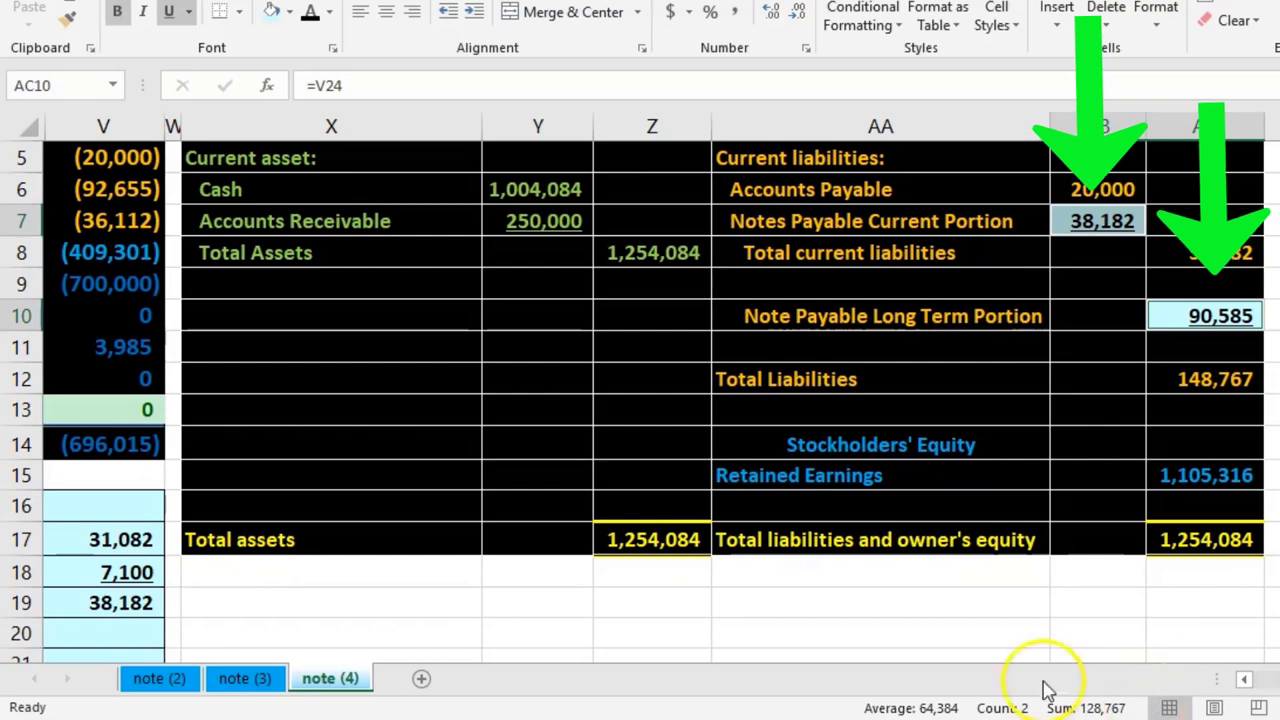
{"action": "scroll", "coordinate": [531, 580], "scroll_direction": "down", "scroll_amount": 2}
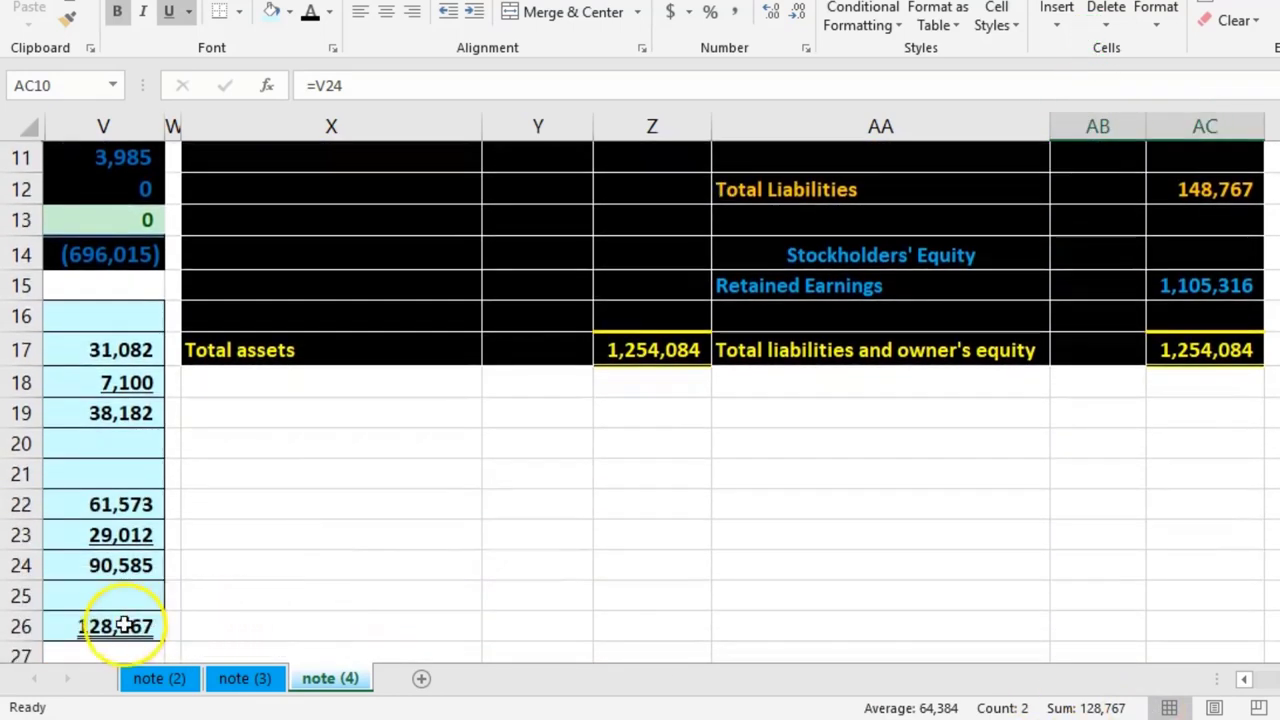
Check the combined trial balance amount of Loan payable 4862 and 1347 against the balance sheet's notes payable portions.
{"action": "scroll", "coordinate": [120, 625], "scroll_direction": "up", "scroll_amount": 4}
{"action": "left_click", "coordinate": [124, 318]}
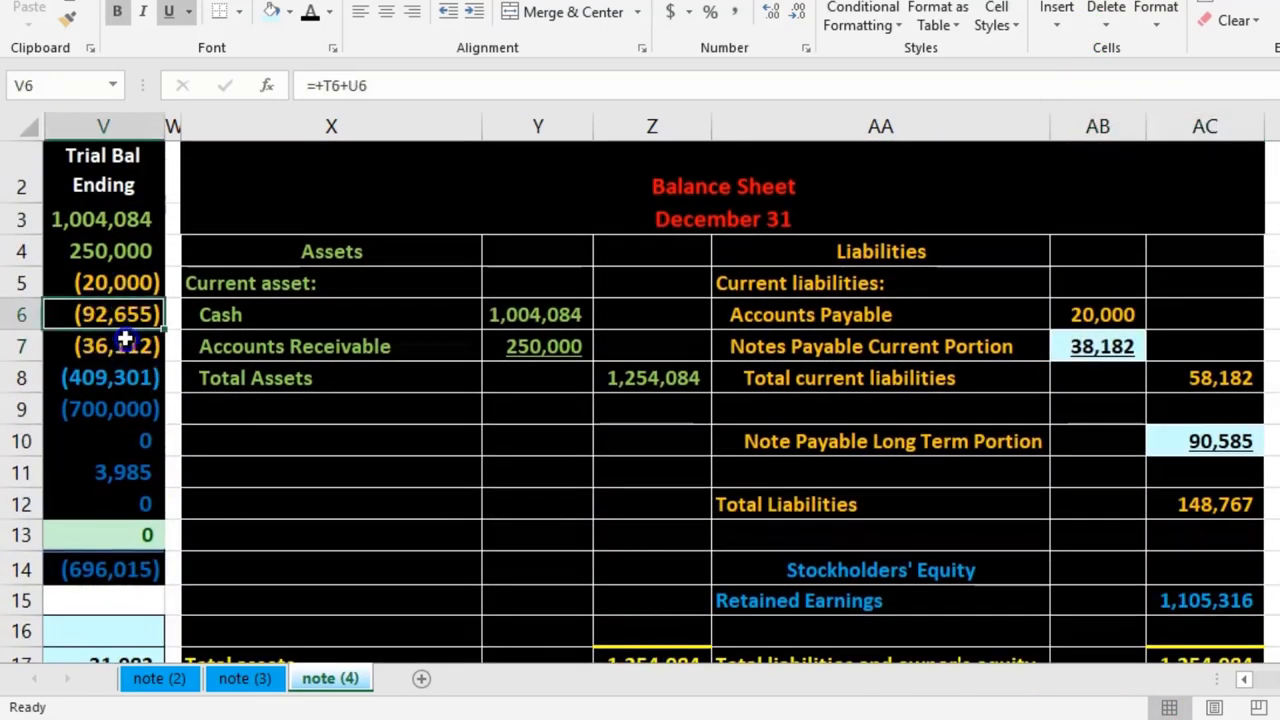
{"action": "left_click", "coordinate": [1247, 681]}
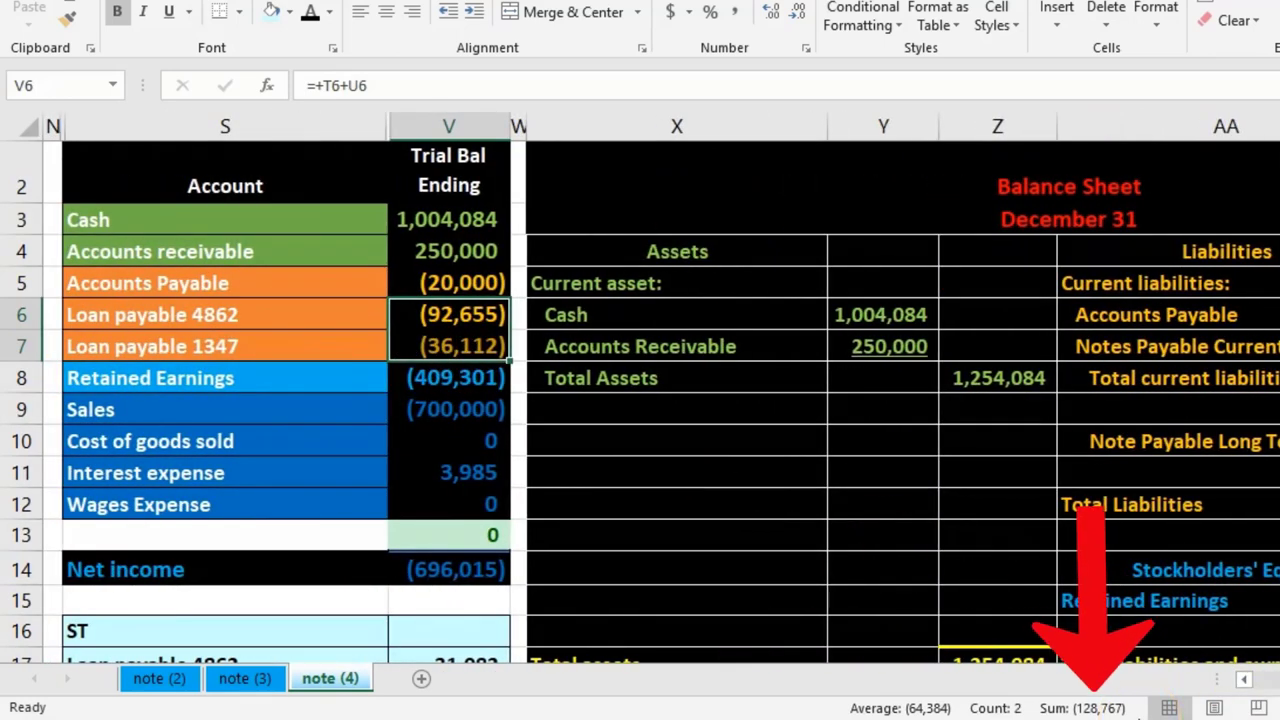
Compare Total assets in Z17 with Total liabilities and owner's equity in AC17 to check that the balance sheet balances.
{"action": "left_click", "coordinate": [1150, 441]}
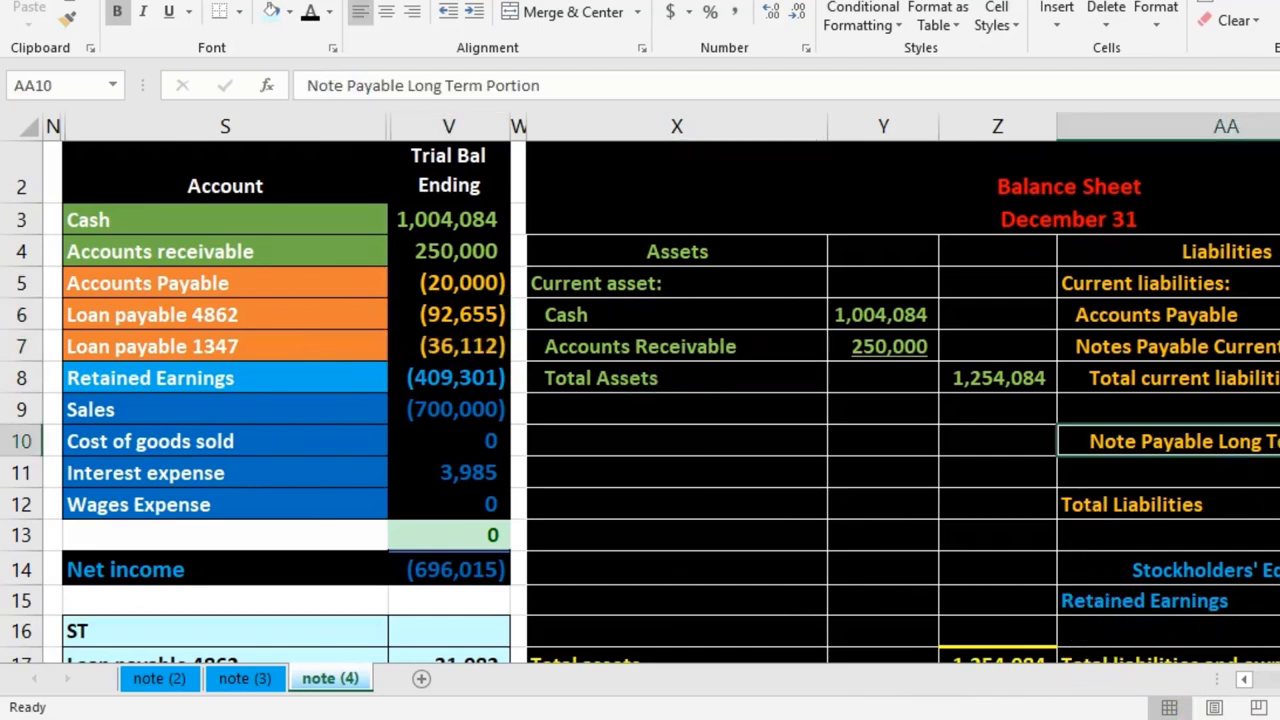
{"action": "key", "text": "Right"}
{"action": "key", "text": "Right"}
{"action": "scroll", "coordinate": [803, 551], "scroll_direction": "down", "scroll_amount": 2}
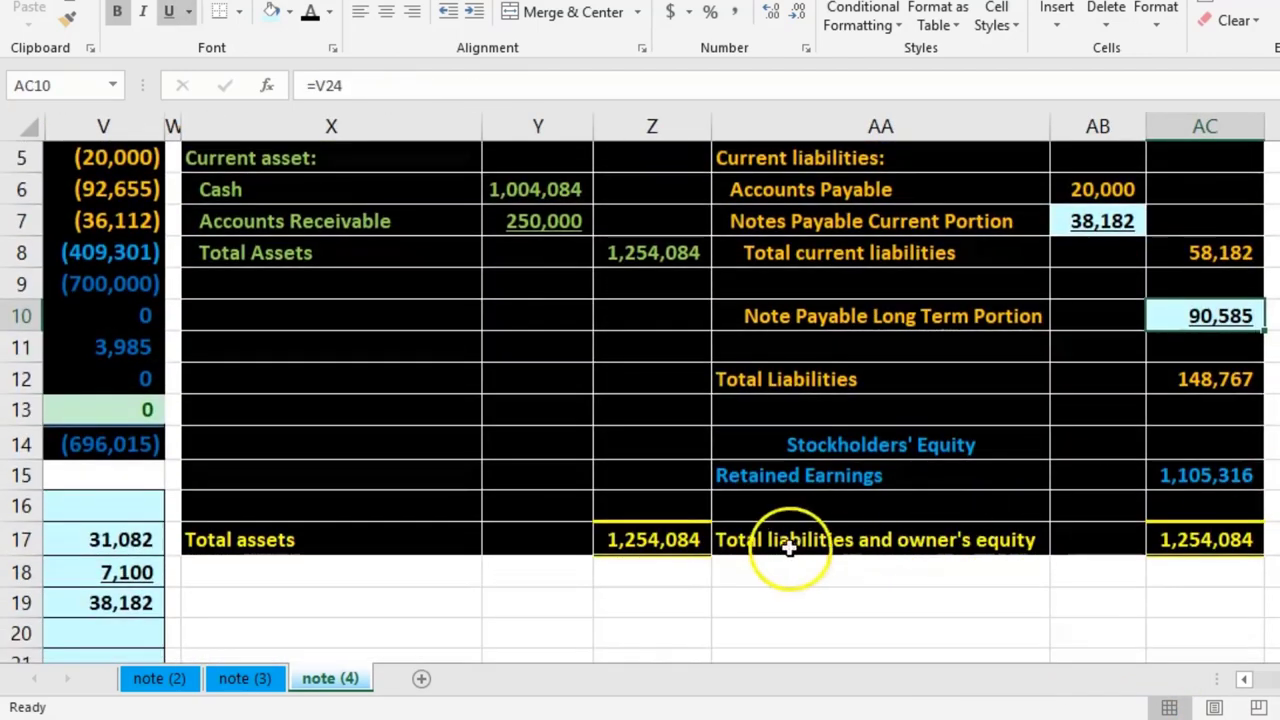
{"action": "left_click", "coordinate": [652, 539]}
{"action": "left_click", "coordinate": [1178, 543]}
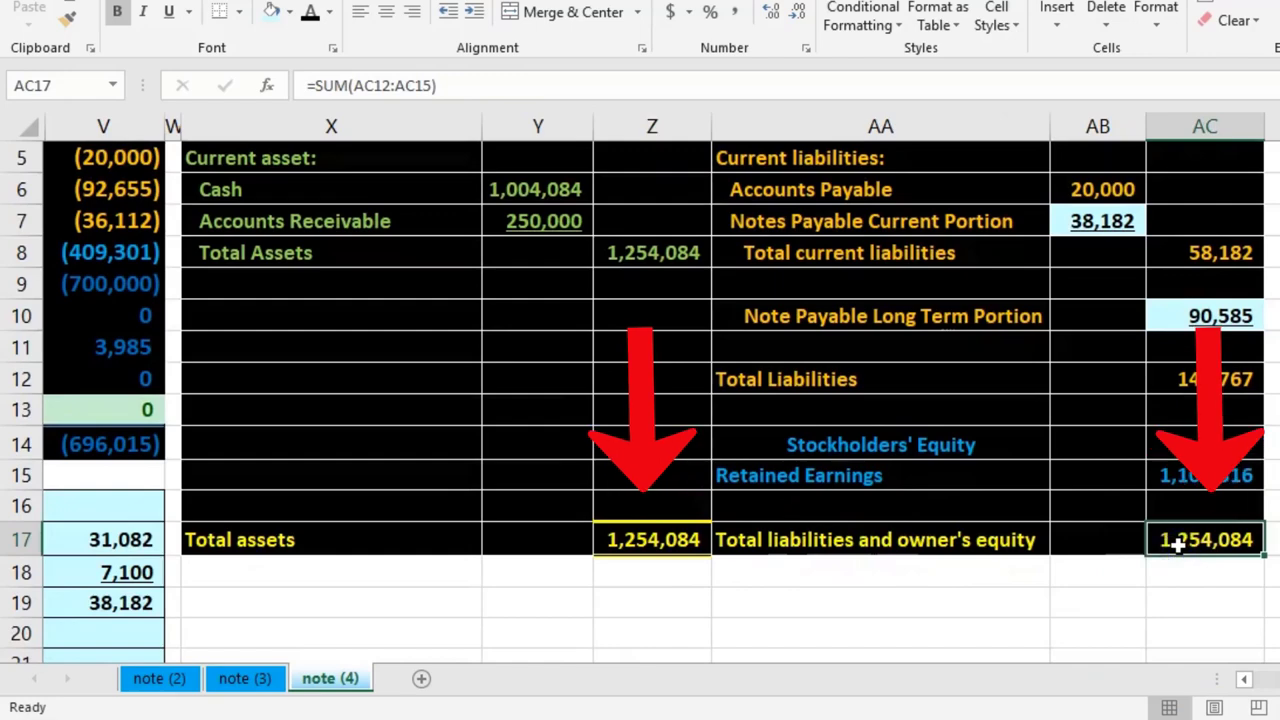
{"action": "scroll", "coordinate": [1222, 648], "scroll_direction": "up", "scroll_amount": 2}
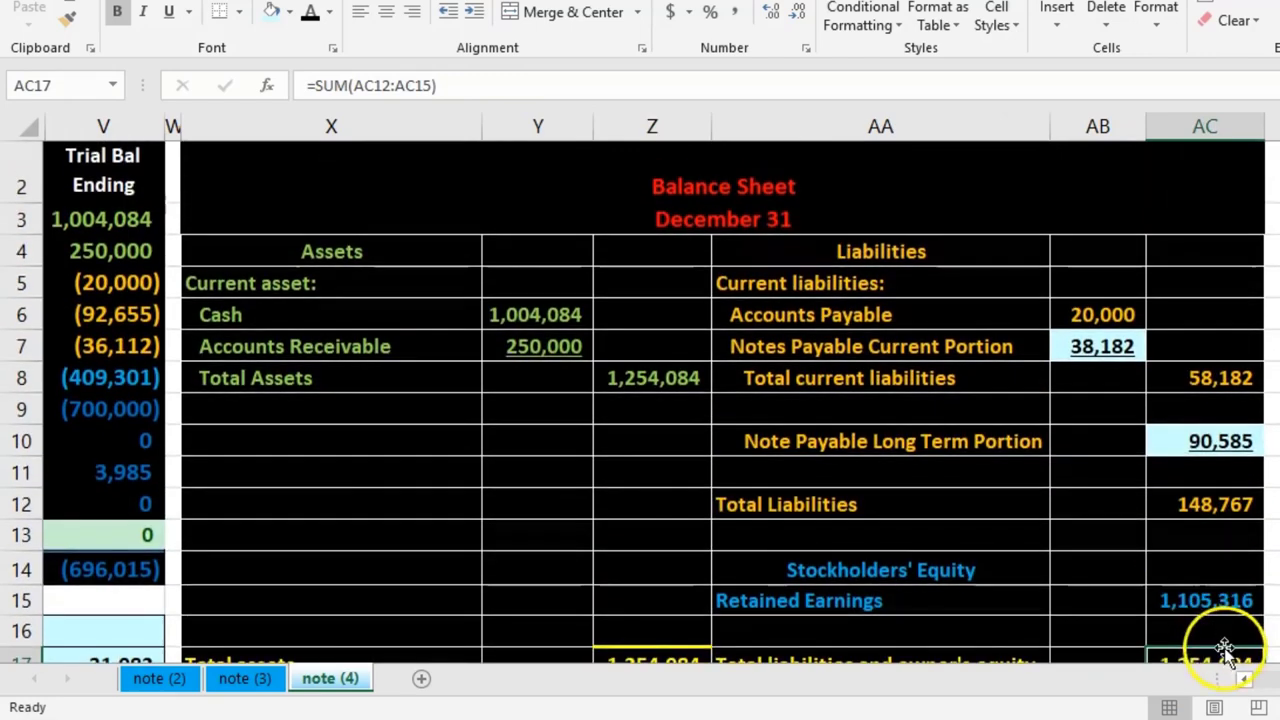
Compare the two loans payable balances in V6 and V7 of the trial balance with the amortization schedule's highlighted principal balance in E13.
{"action": "scroll", "coordinate": [1245, 682], "scroll_direction": "left", "scroll_amount": 10}
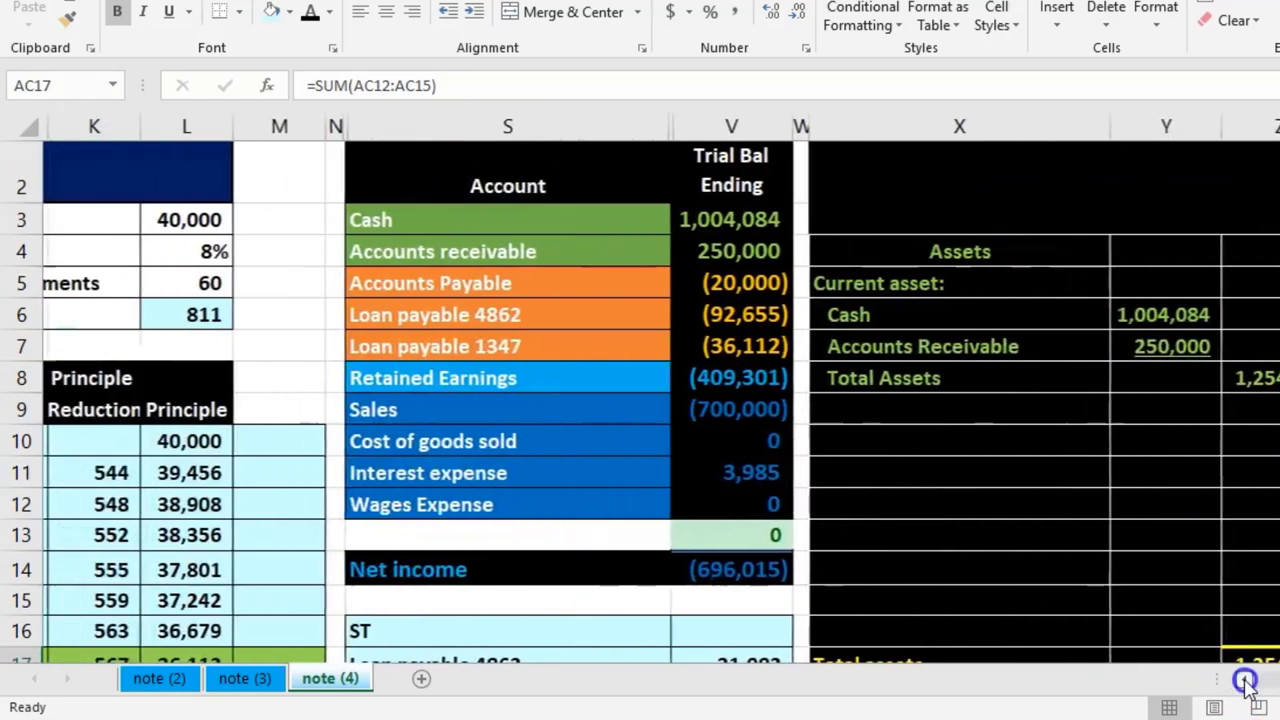
{"action": "left_click_drag", "start_coordinate": [735, 318], "coordinate": [737, 342]}
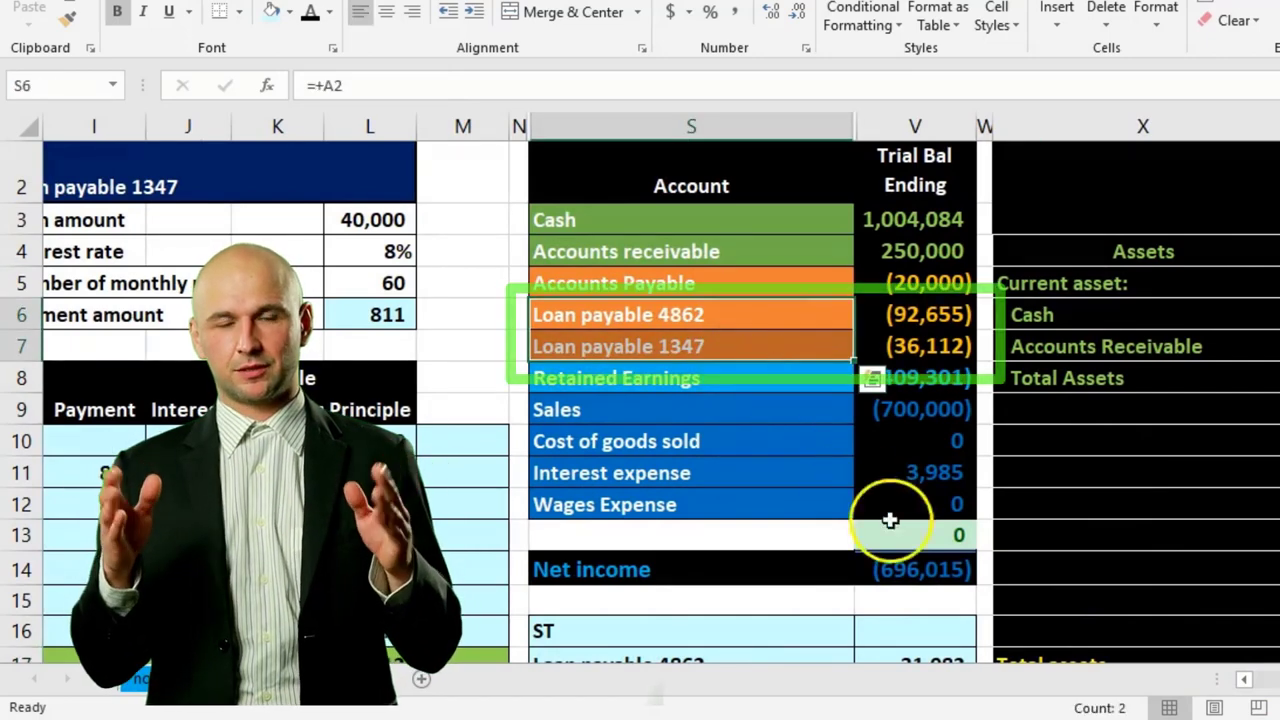
{"action": "scroll", "coordinate": [1245, 682], "scroll_direction": "left", "scroll_amount": 4}
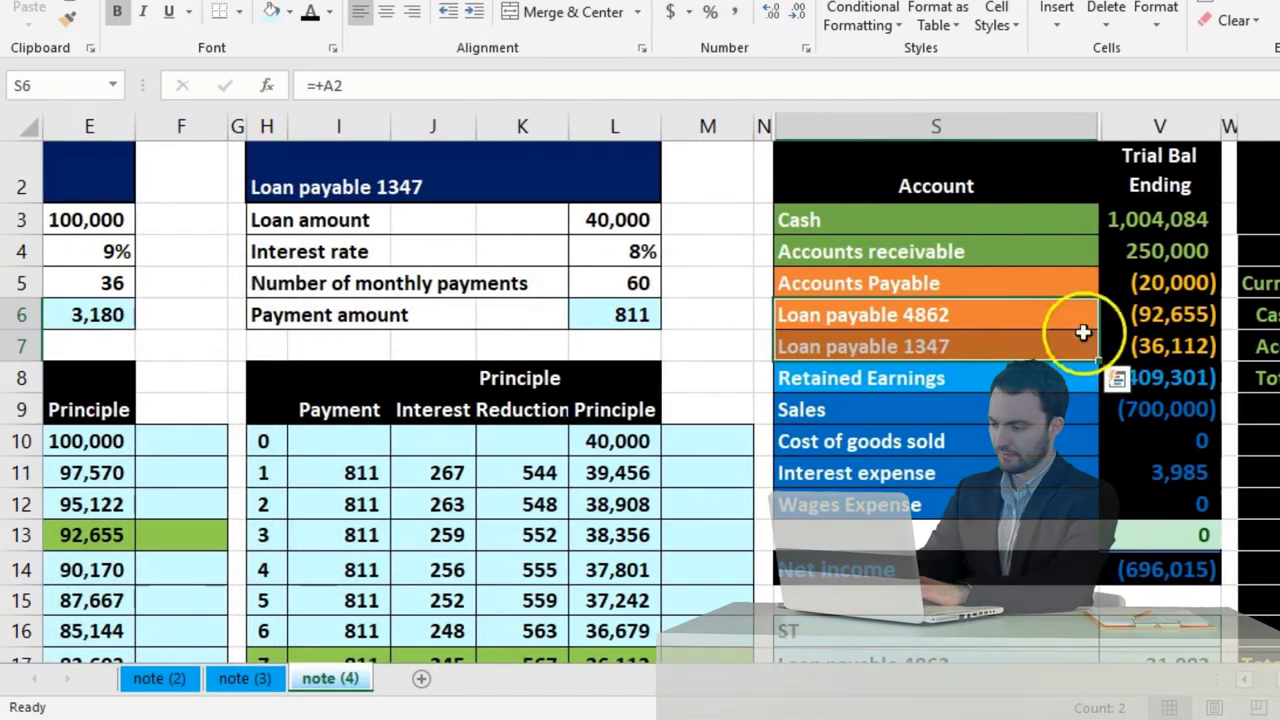
{"action": "left_click", "coordinate": [1133, 312]}
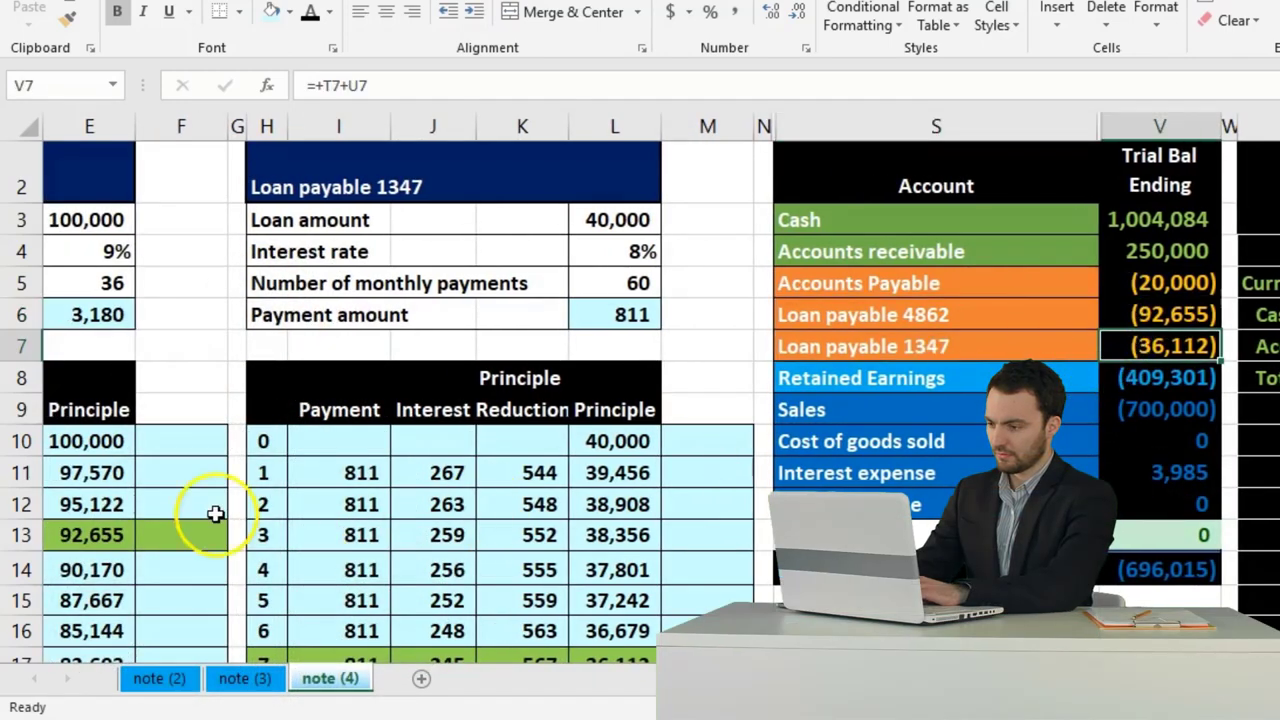
{"action": "left_click", "coordinate": [107, 535]}
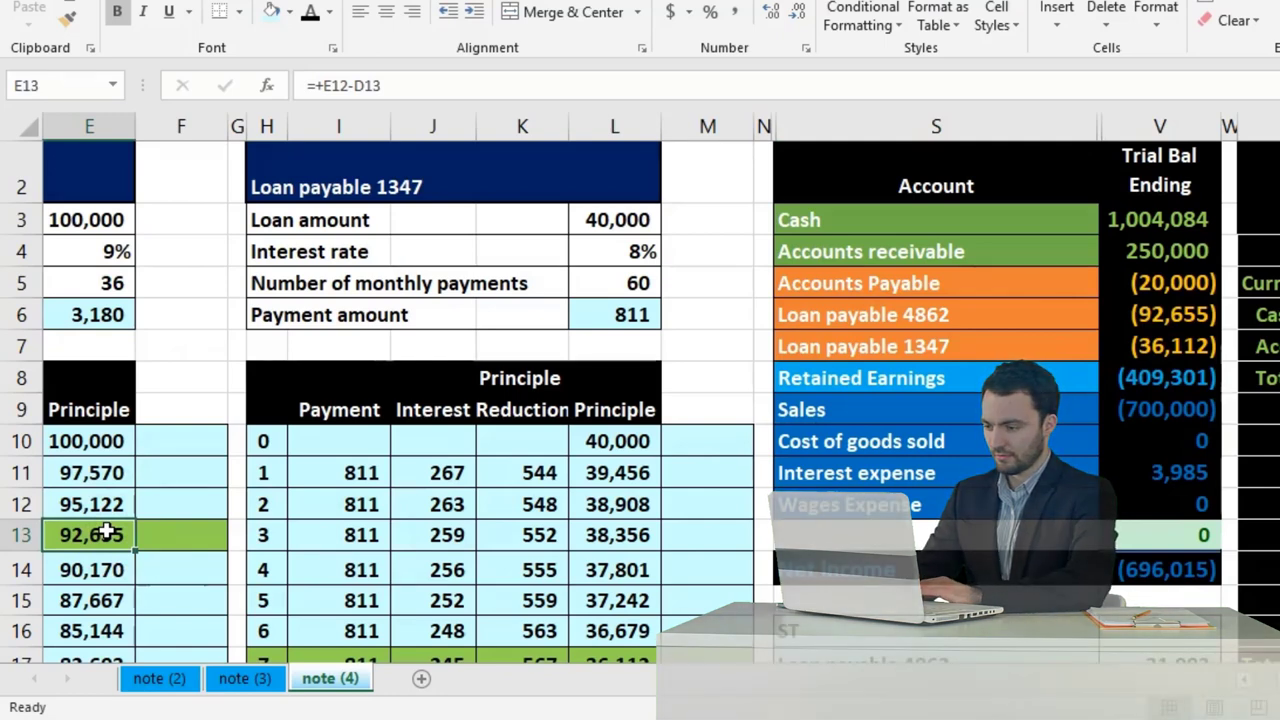
{"action": "left_click", "coordinate": [118, 530]}
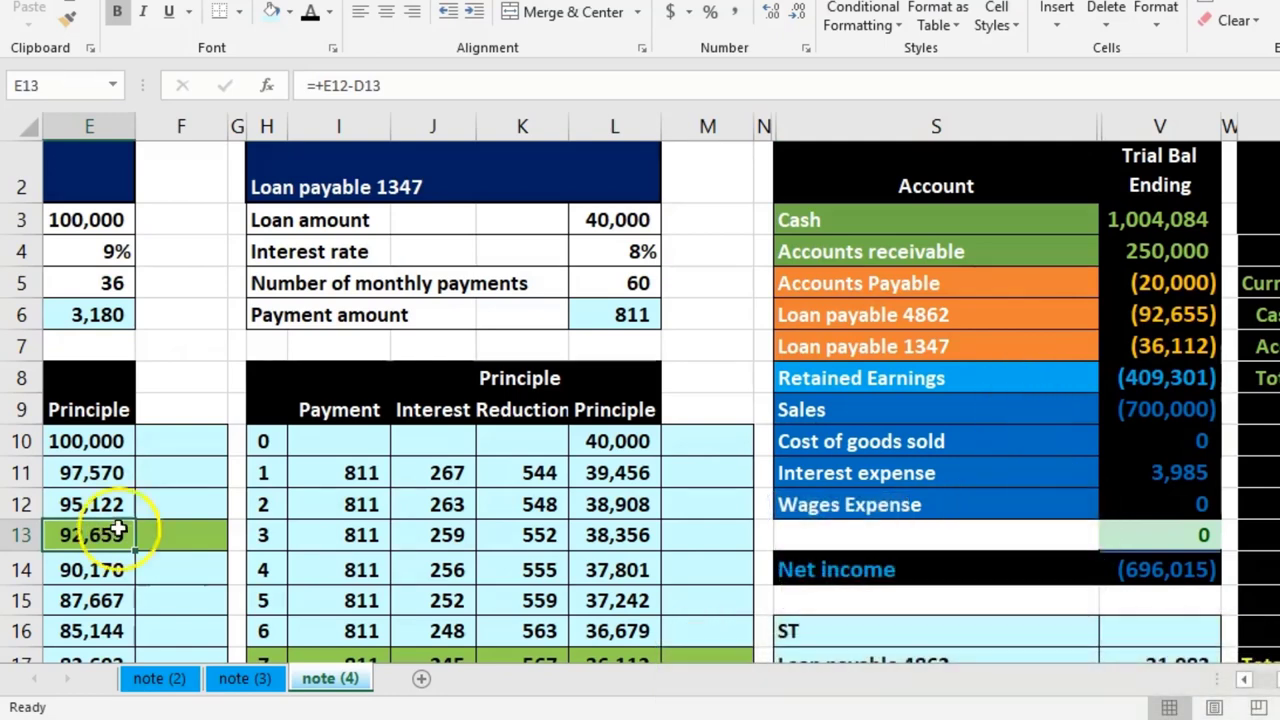
{"action": "left_click", "coordinate": [1125, 316]}
{"action": "left_click", "coordinate": [1128, 336]}
{"action": "left_click", "coordinate": [1127, 312]}
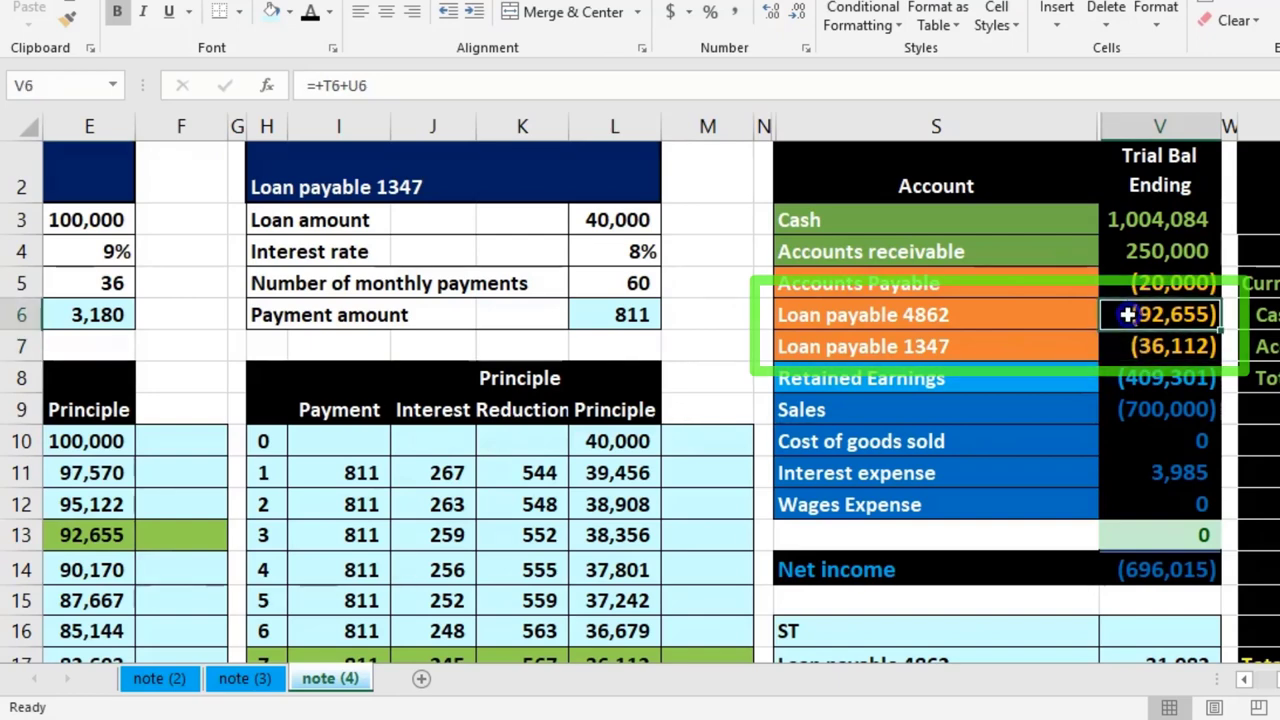
{"action": "left_click", "coordinate": [1124, 347]}
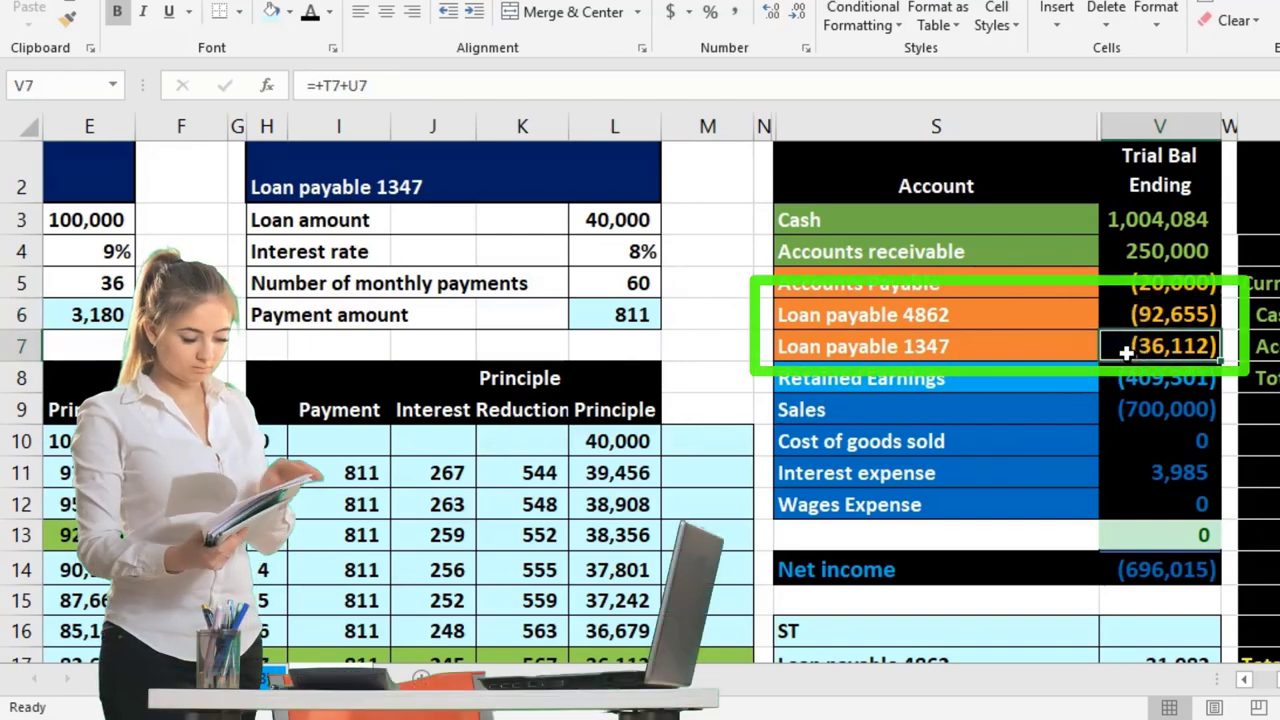